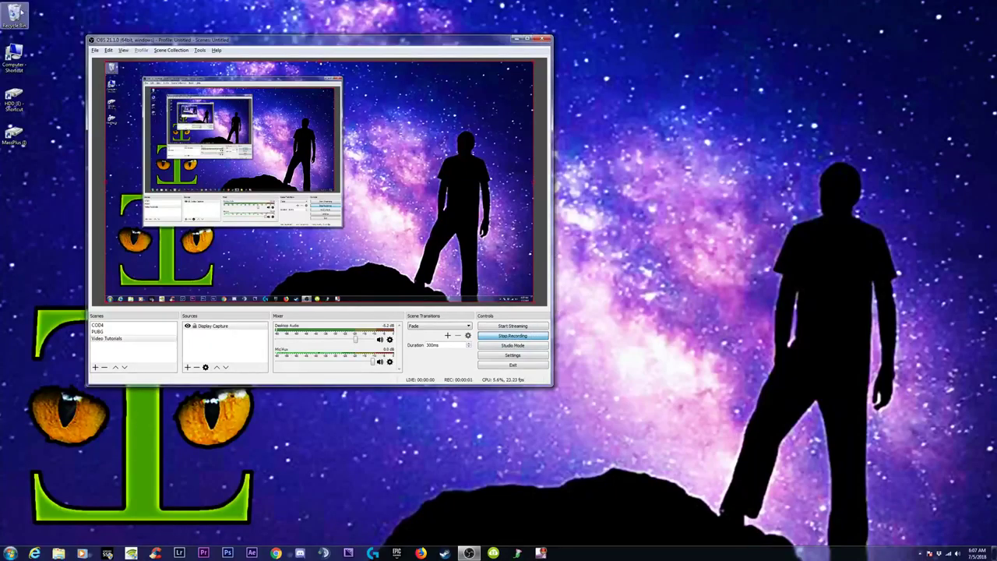
# Delete the file from the desktop and open Chrome to a new tab
pyautogui.rightClick(9, 10)
pyautogui.click(31, 18)
pyautogui.click(526, 299)
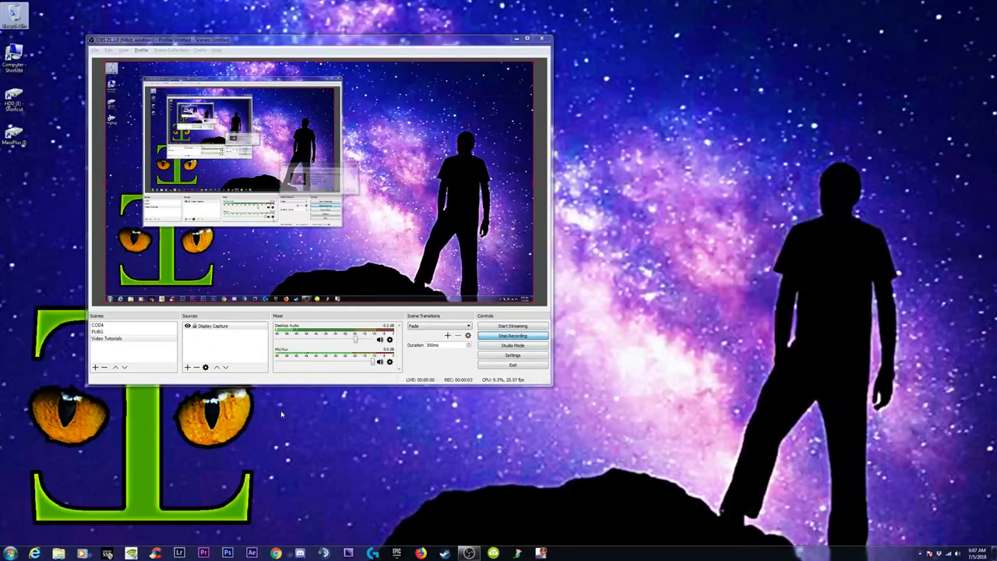
pyautogui.click(276, 553)
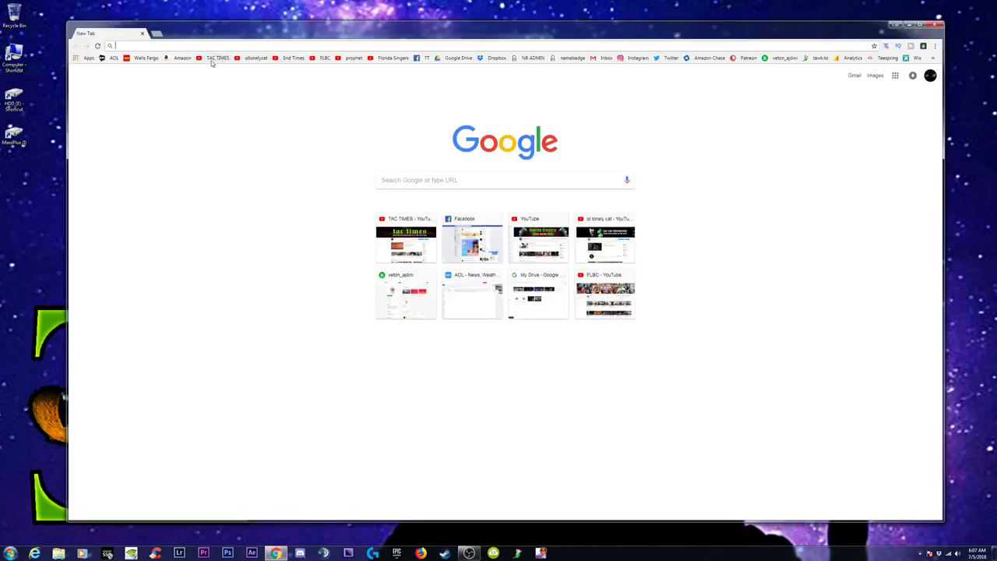
# Search the TAC TIMES channel for 'anderson', then maximize and zoom in the browser
pyautogui.click(216, 58)
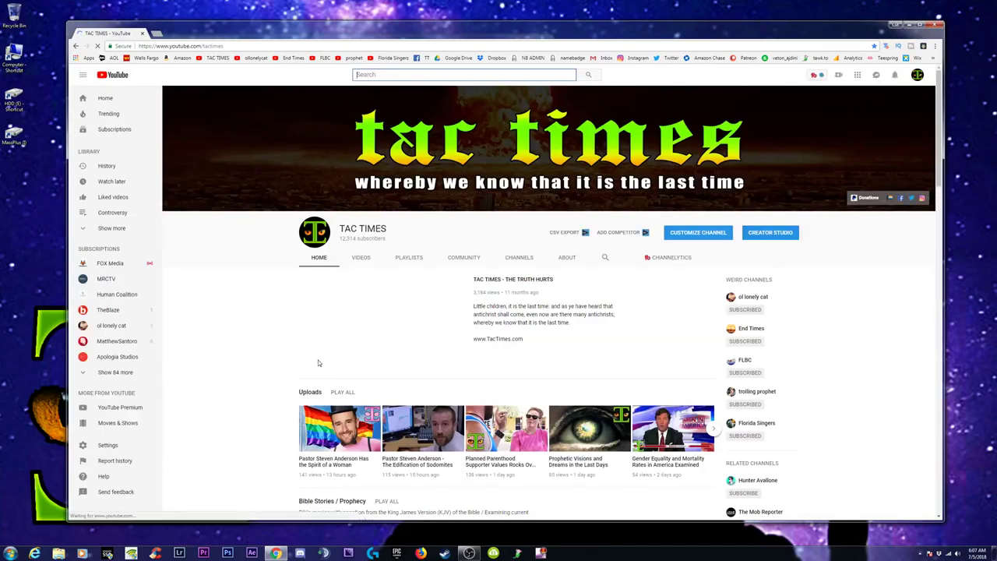
pyautogui.click(314, 361)
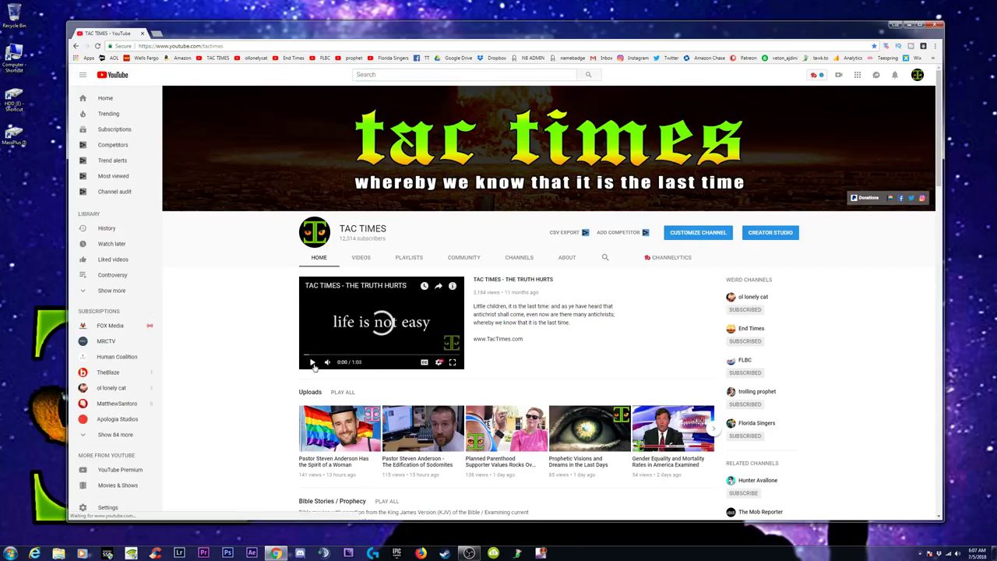
pyautogui.click(606, 259)
pyautogui.write('anderson')
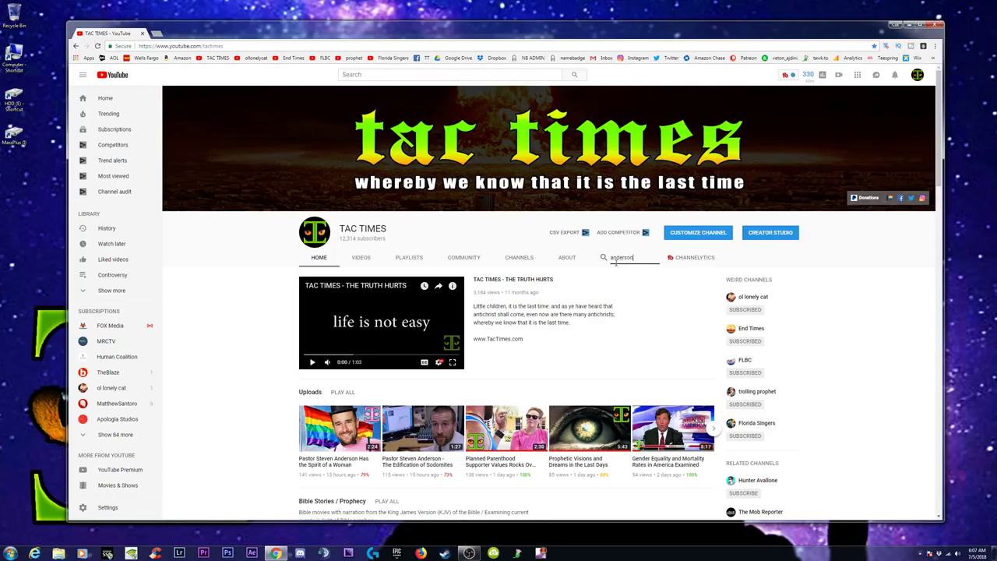
pyautogui.press('Return')
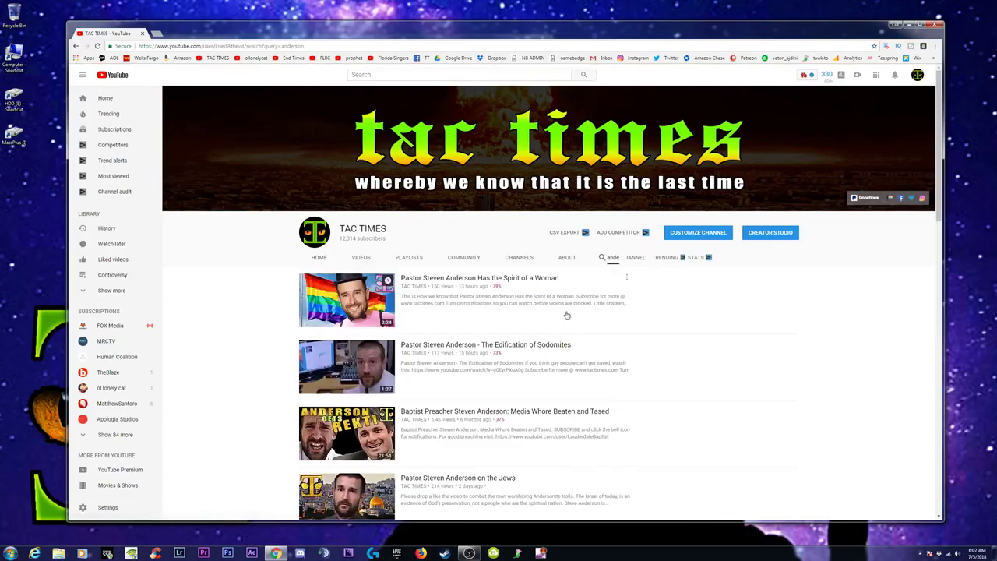
pyautogui.scroll(-2, 567, 315)
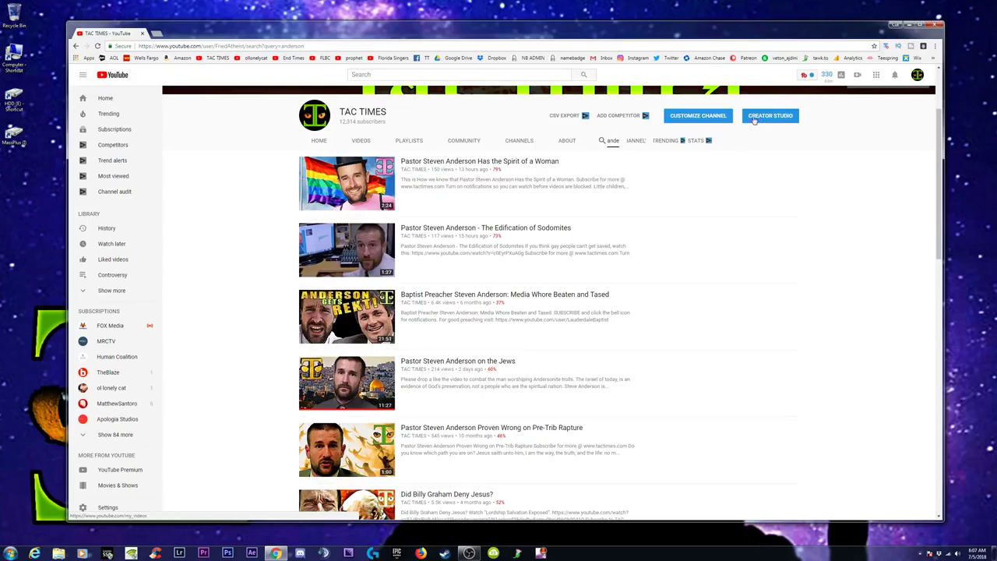
pyautogui.click(912, 24)
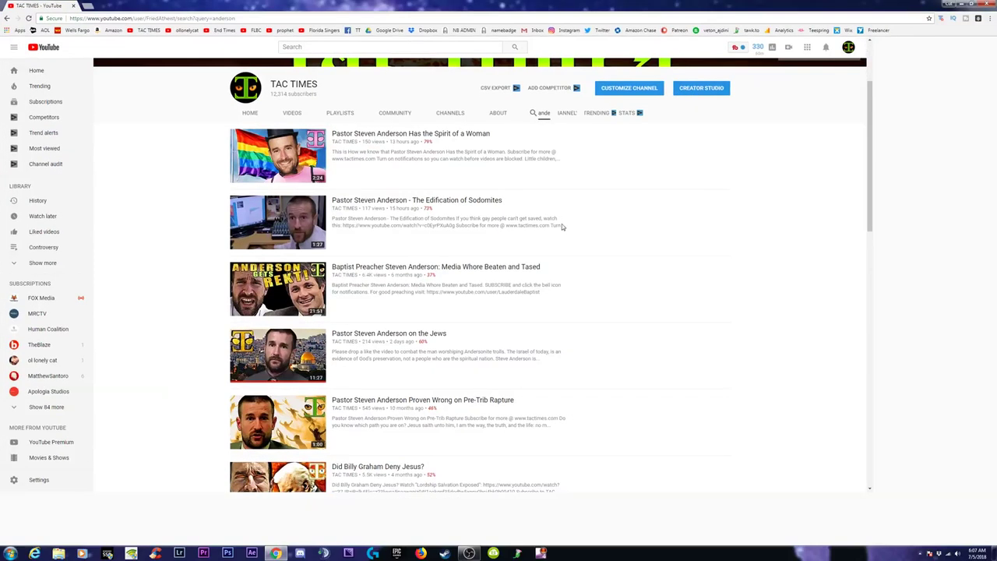
pyautogui.hotkey('ctrl', '+')
pyautogui.hotkey('ctrl', '+')
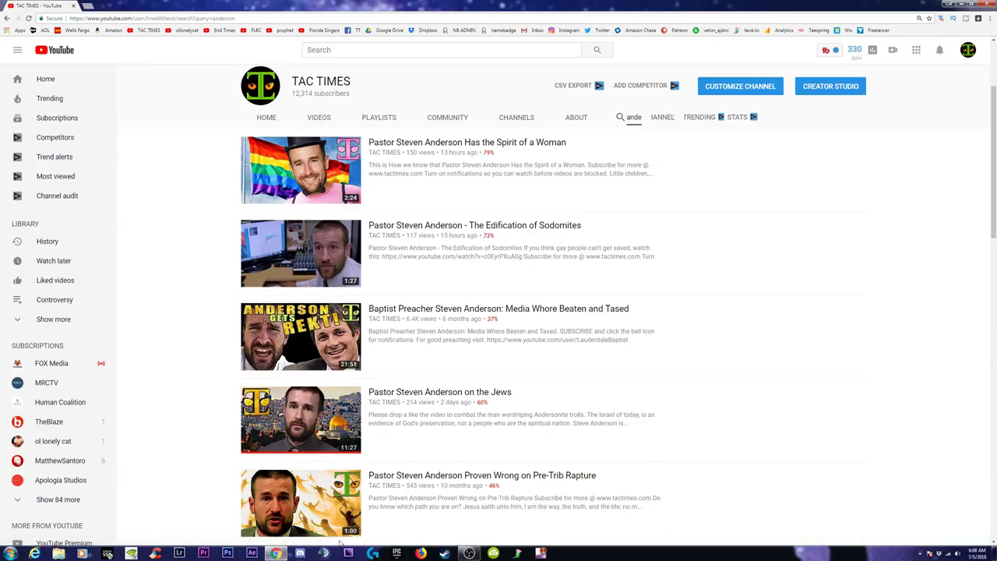
pyautogui.click(58, 553)
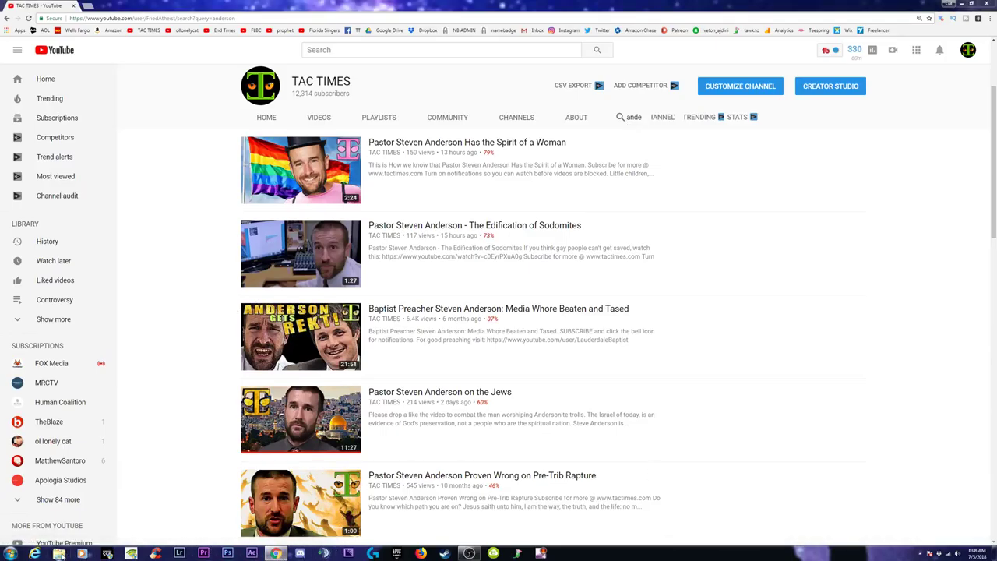
# Search the Images folder for 'anderson' and open the Anderson thumbnail PSD in Photoshop
pyautogui.click(123, 244)
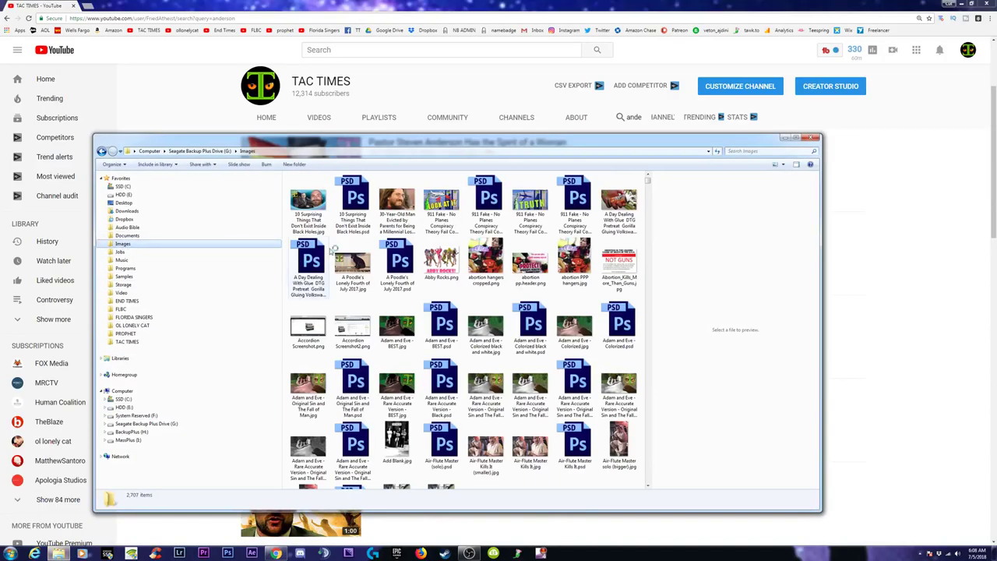
pyautogui.click(757, 151)
pyautogui.write('an')
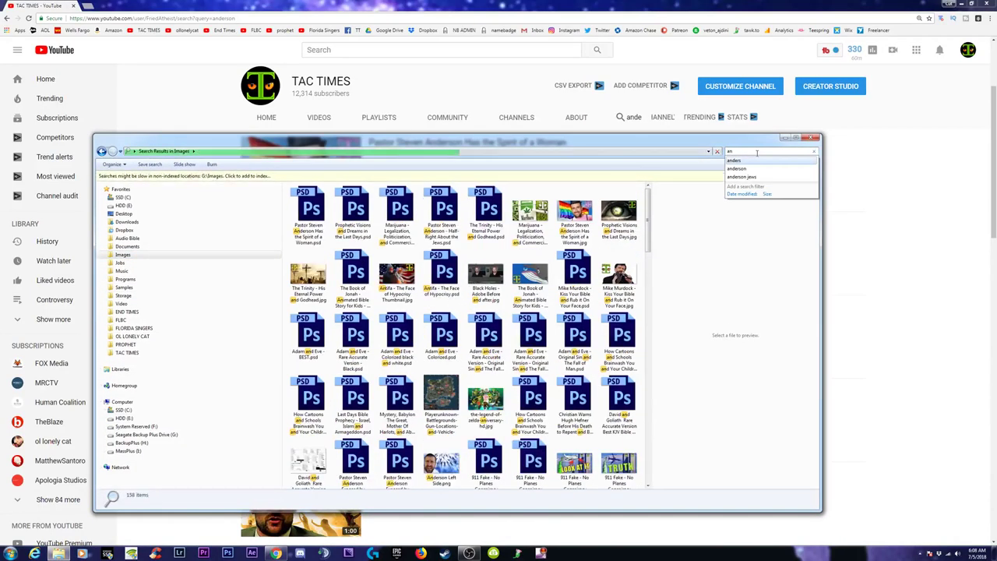
pyautogui.write('derson')
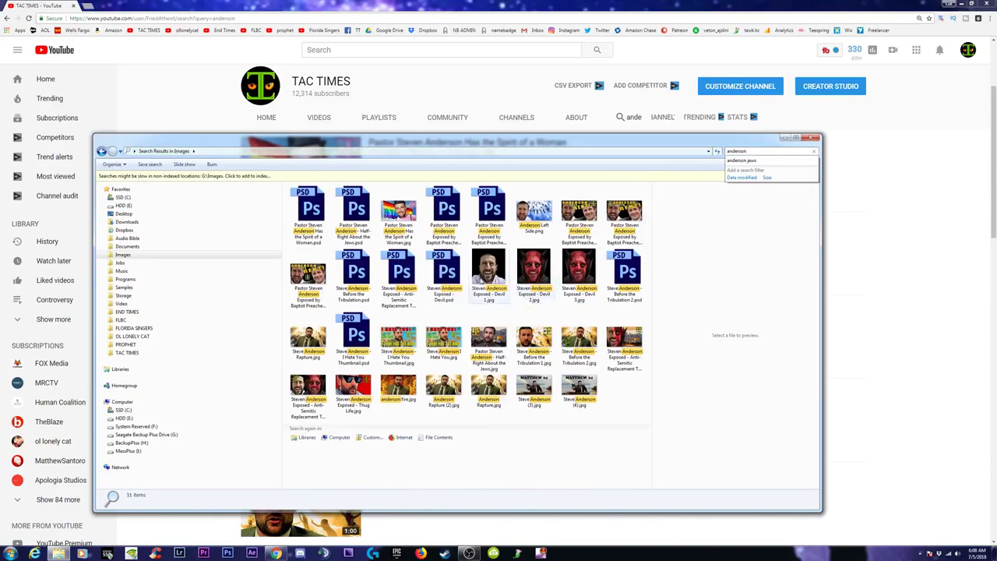
pyautogui.click(448, 210)
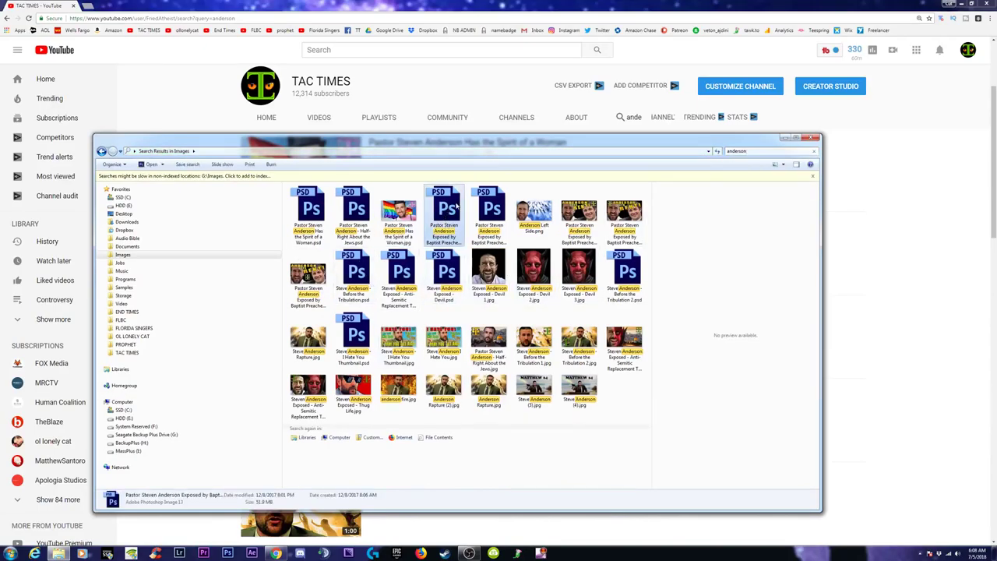
pyautogui.click(486, 209)
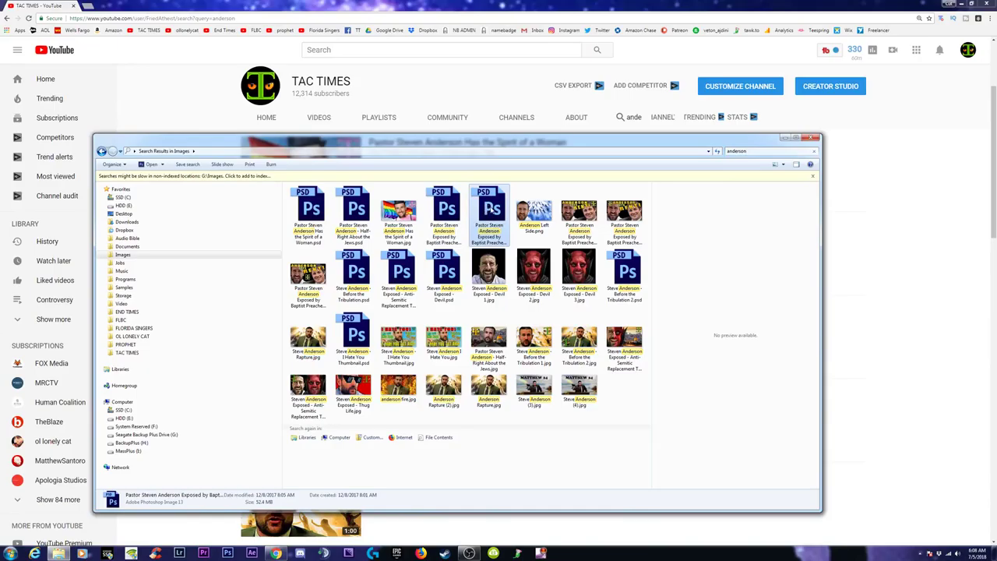
pyautogui.doubleClick(489, 209)
pyautogui.click(785, 138)
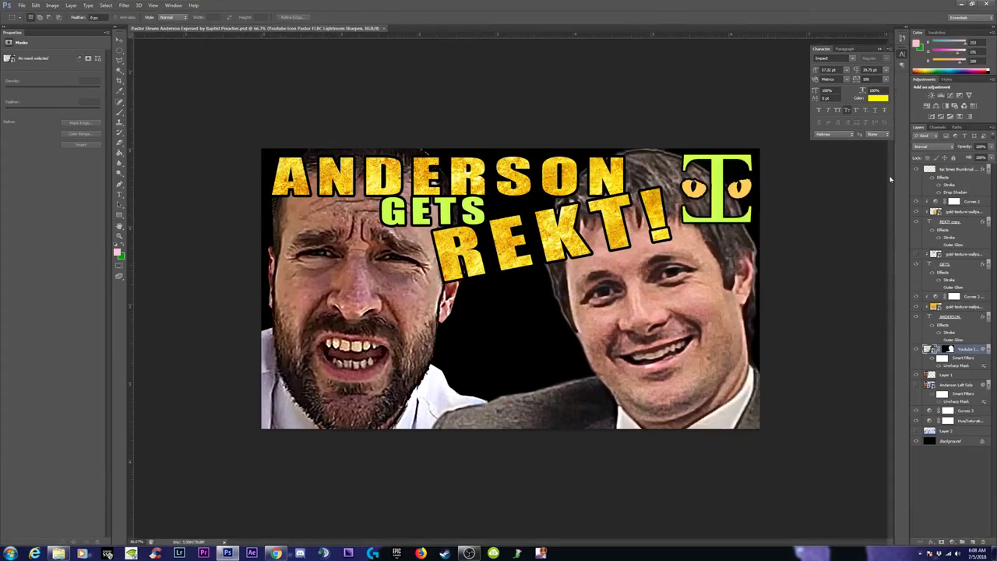
# Hide the REKT!, GETS and ANDERSON text, the gold texture, and the smiling man's layer
pyautogui.click(916, 222)
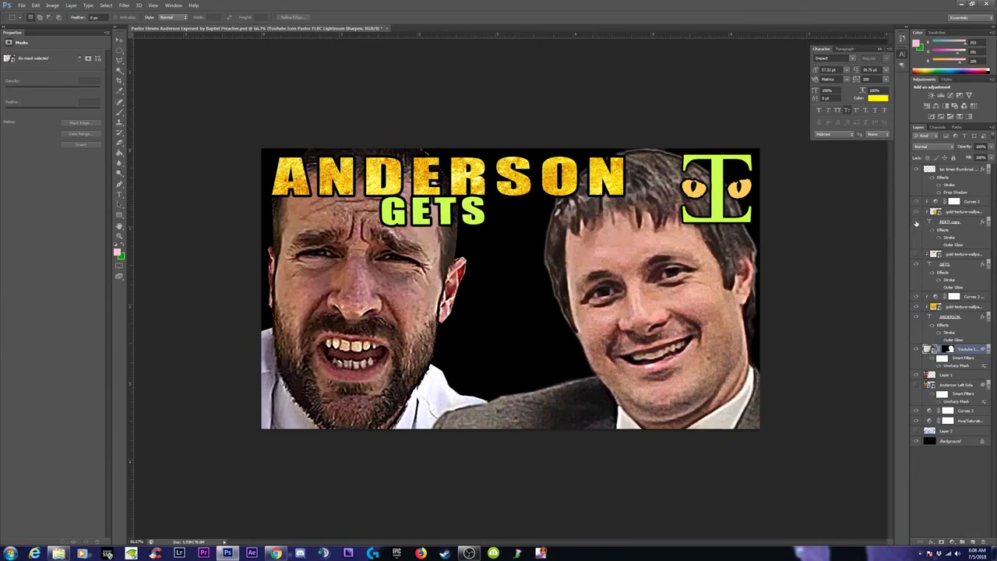
pyautogui.click(916, 265)
pyautogui.click(916, 317)
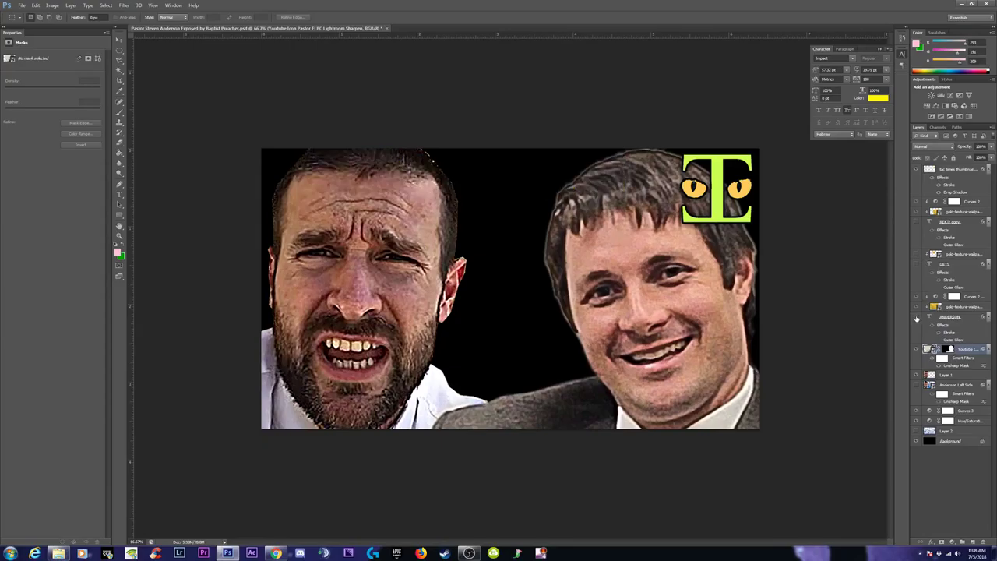
pyautogui.click(917, 212)
pyautogui.click(918, 212)
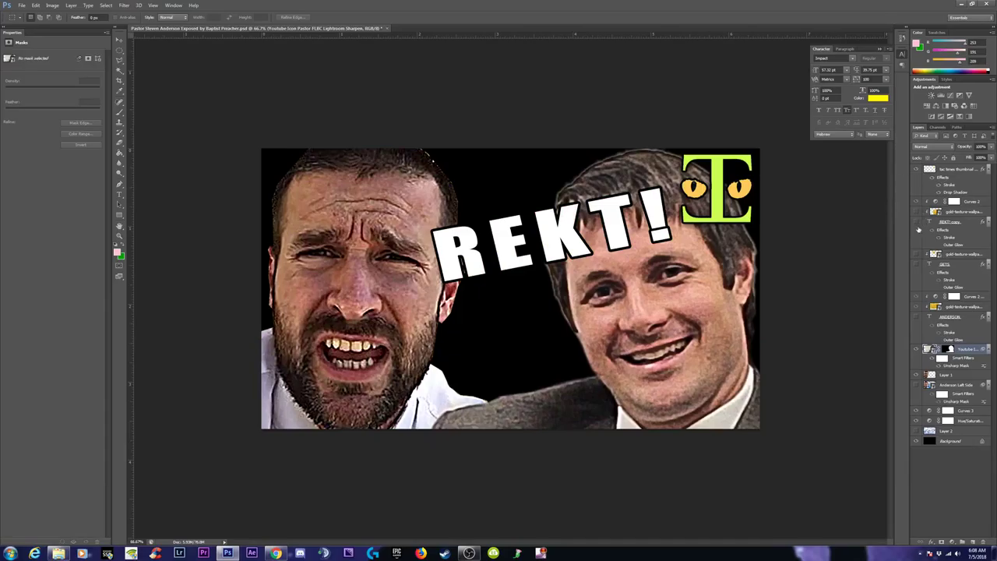
pyautogui.click(917, 223)
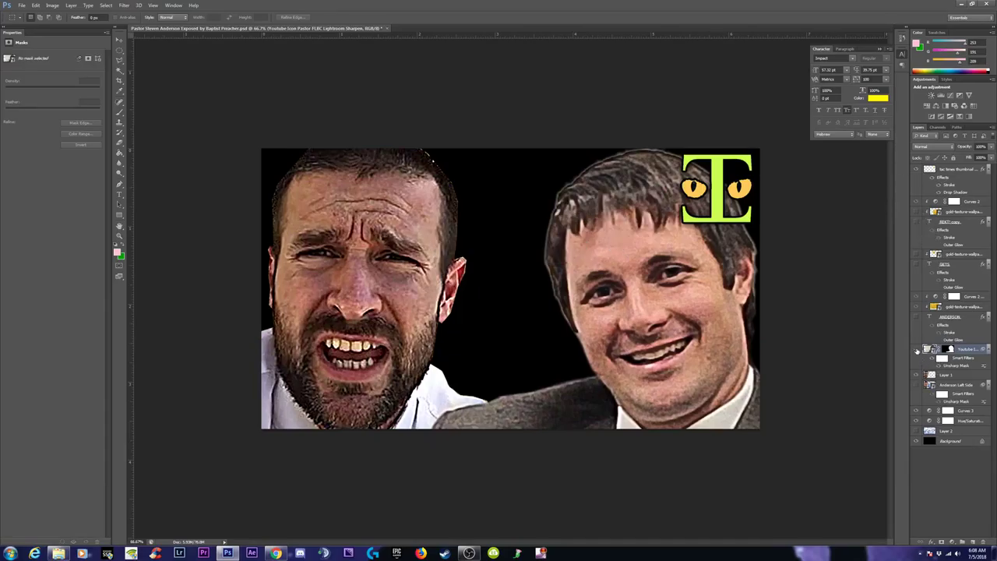
pyautogui.click(917, 349)
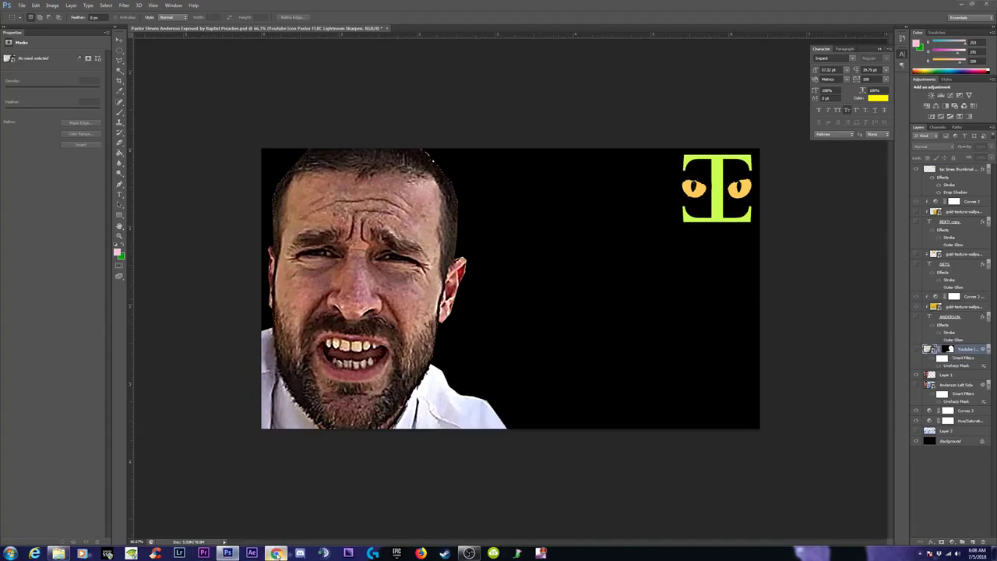
pyautogui.click(276, 553)
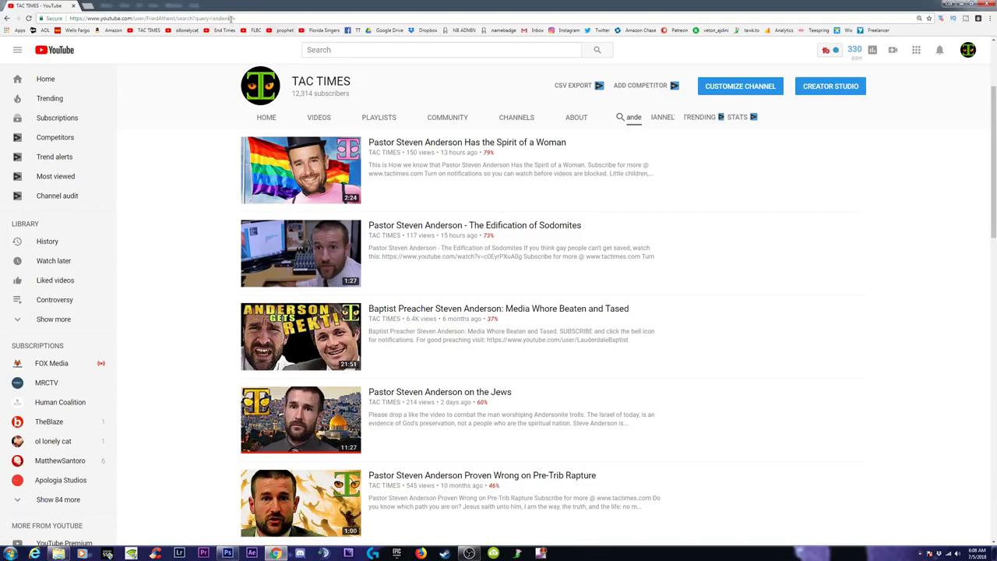
# Search Google Images for 'taser use'
pyautogui.click(231, 19)
pyautogui.write('taser use')
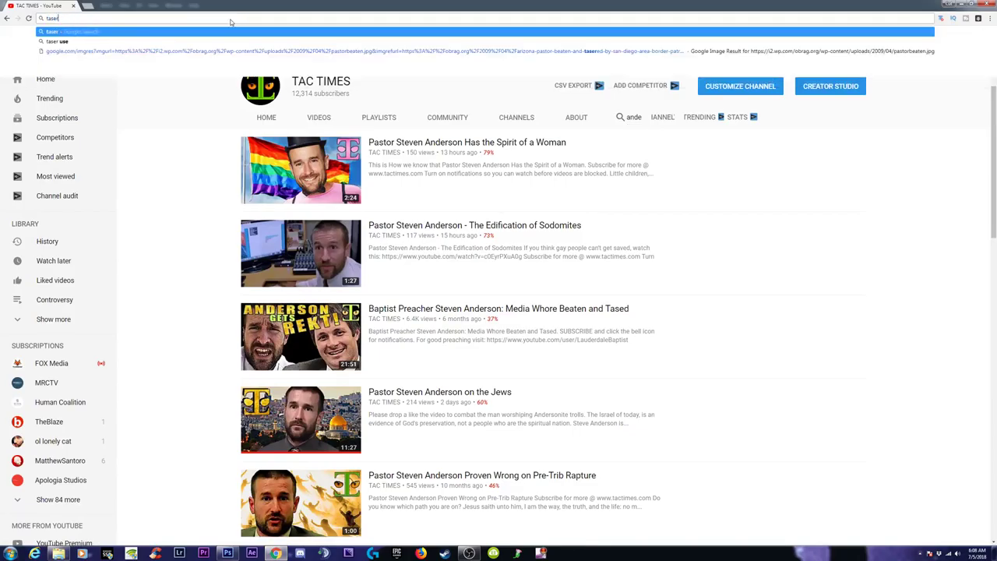
pyautogui.press('Return')
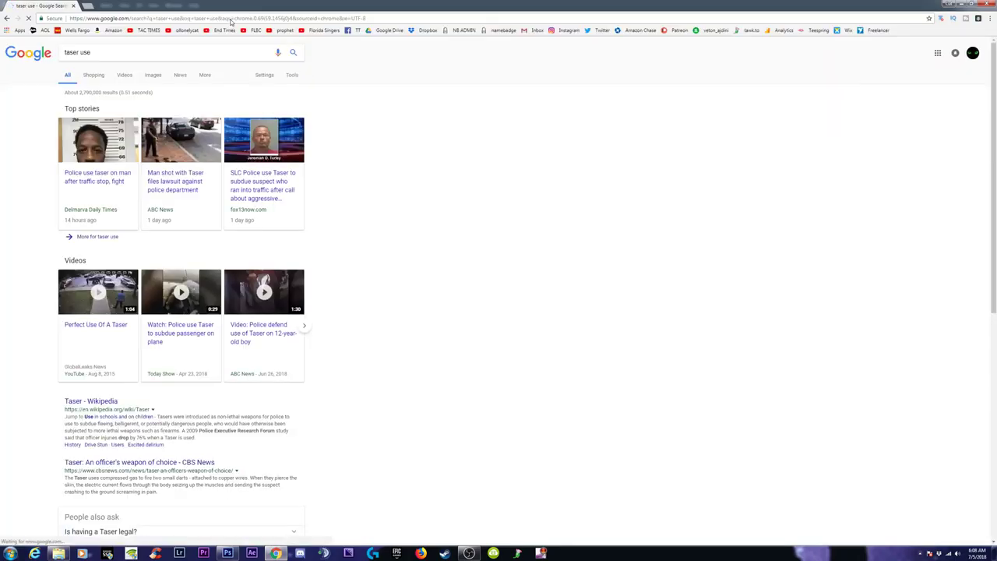
pyautogui.click(152, 76)
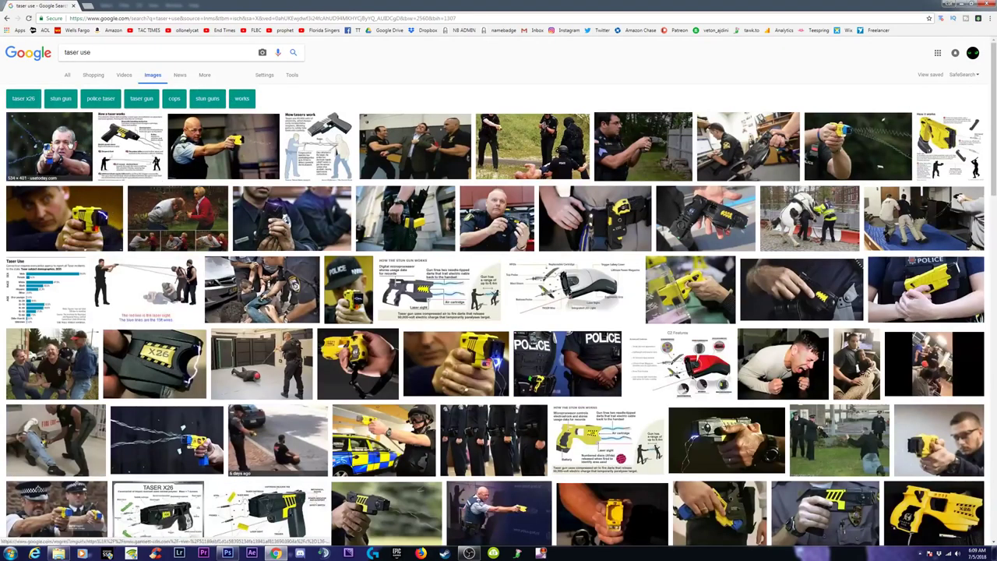
# Save the photo of the officer aiming a taser to the desktop
pyautogui.click(67, 134)
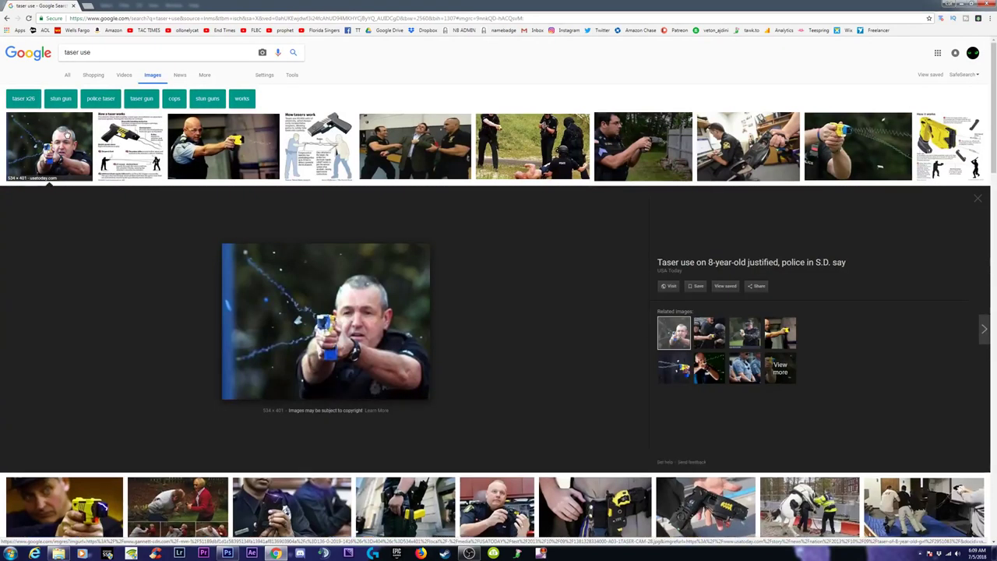
pyautogui.rightClick(317, 284)
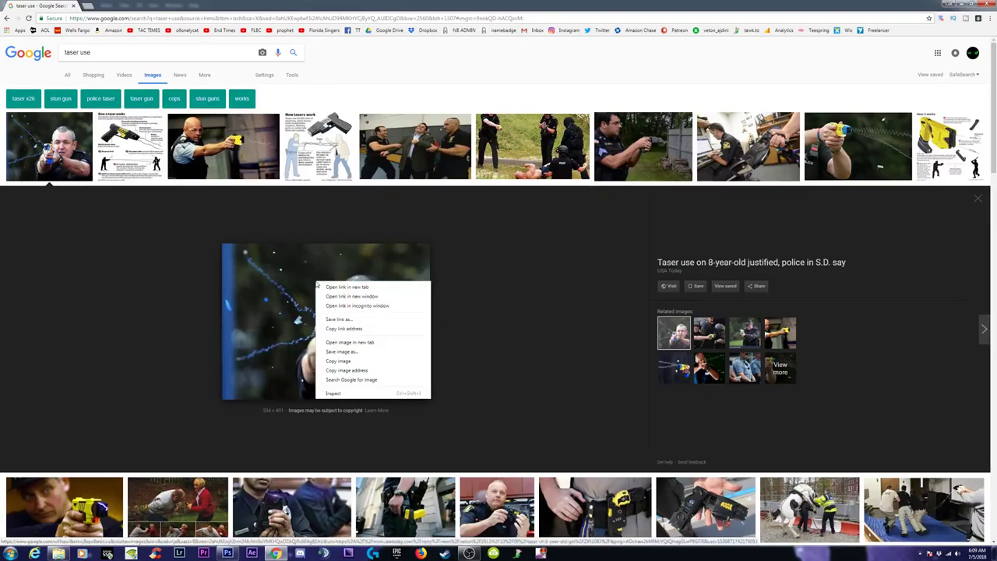
pyautogui.click(351, 352)
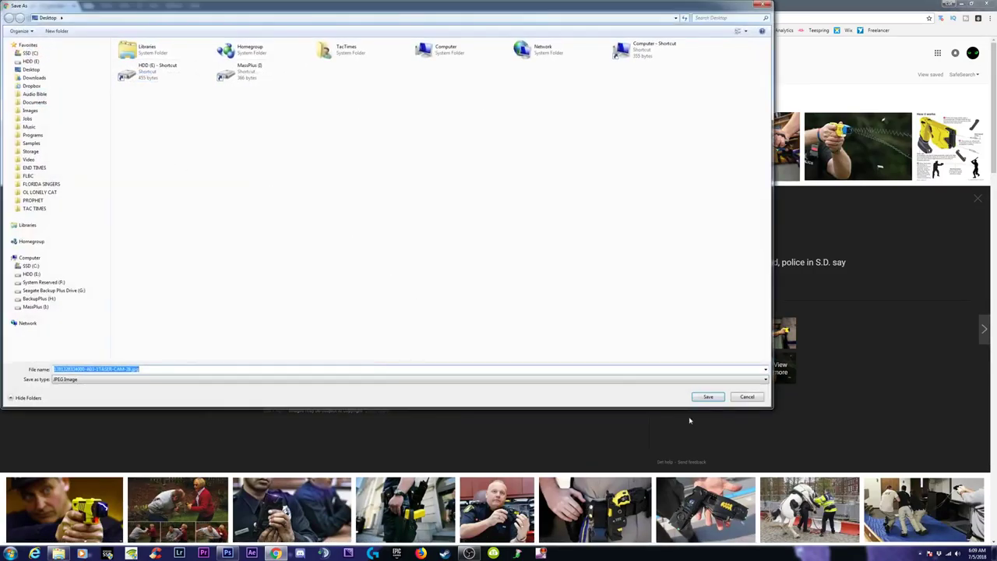
pyautogui.click(710, 399)
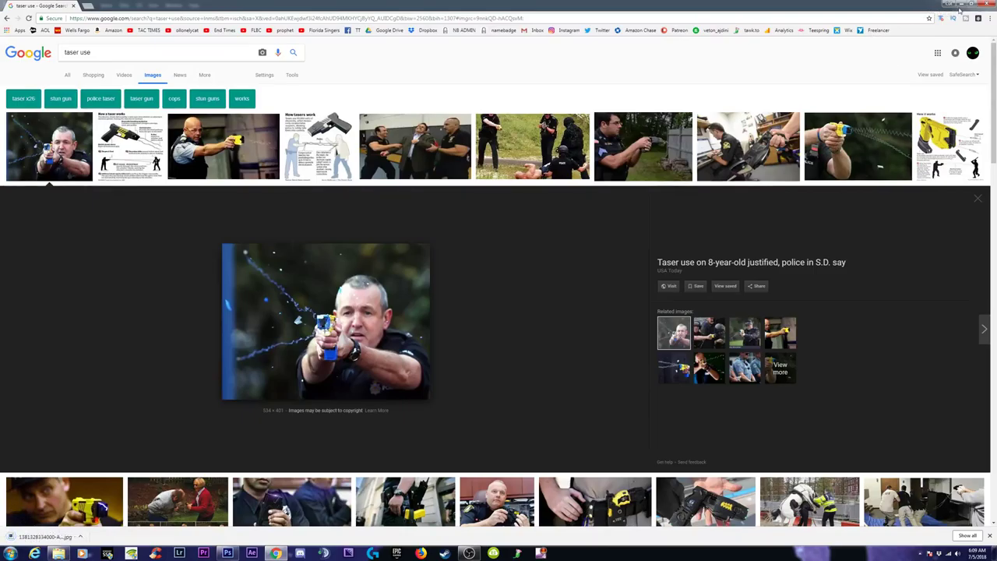
pyautogui.hotkey('alt', 'Tab')
# Drag the downloaded taser JPEG onto the canvas and scale it up across the right side
pyautogui.click(973, 4)
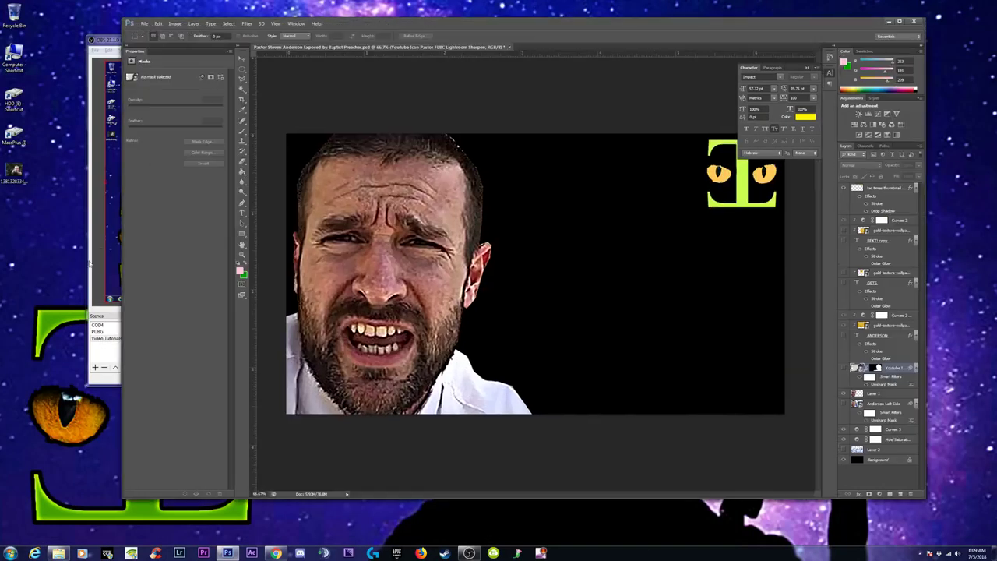
pyautogui.moveTo(458, 145); pyautogui.dragTo(517, 246)
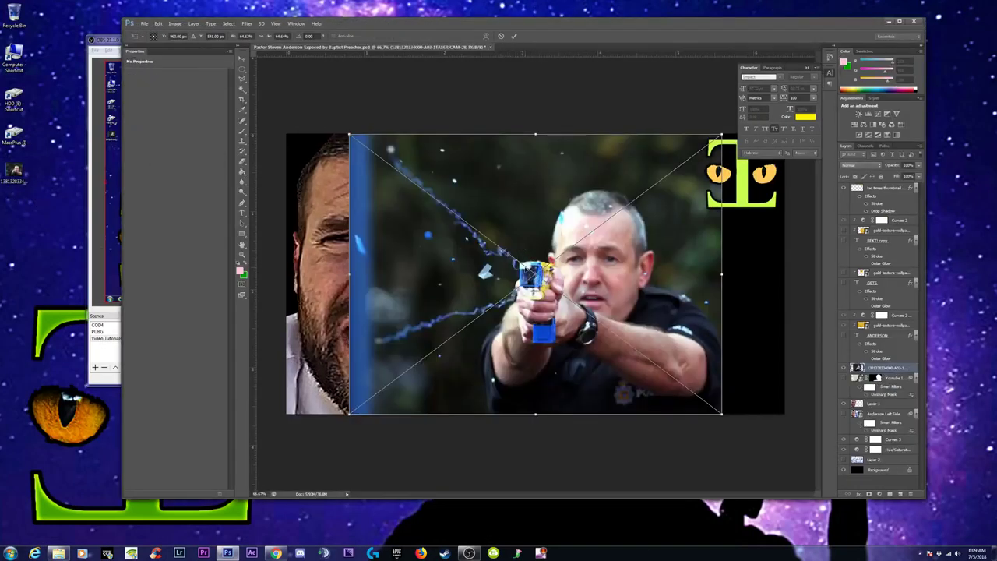
pyautogui.click(900, 21)
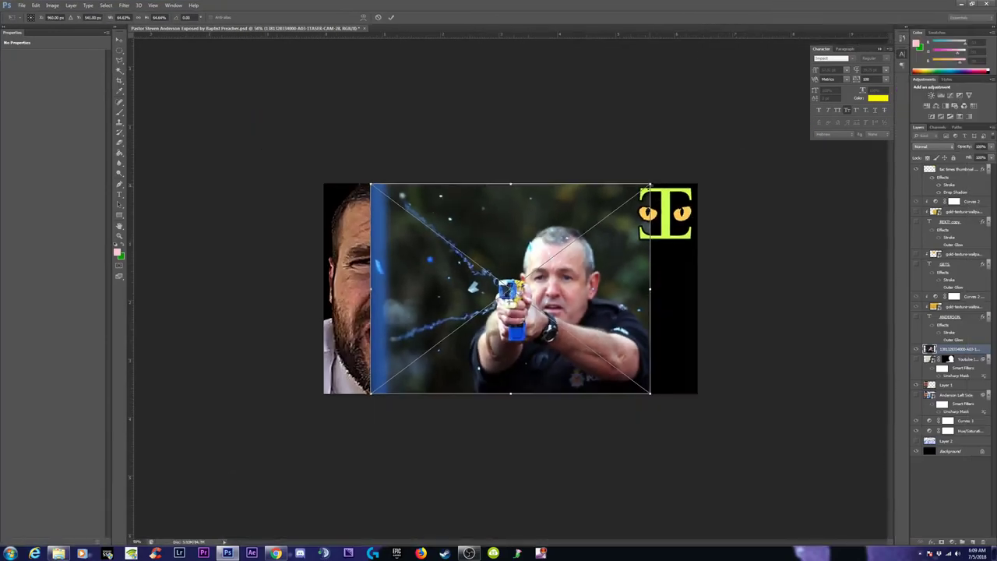
pyautogui.moveTo(651, 186); pyautogui.dragTo(713, 161)
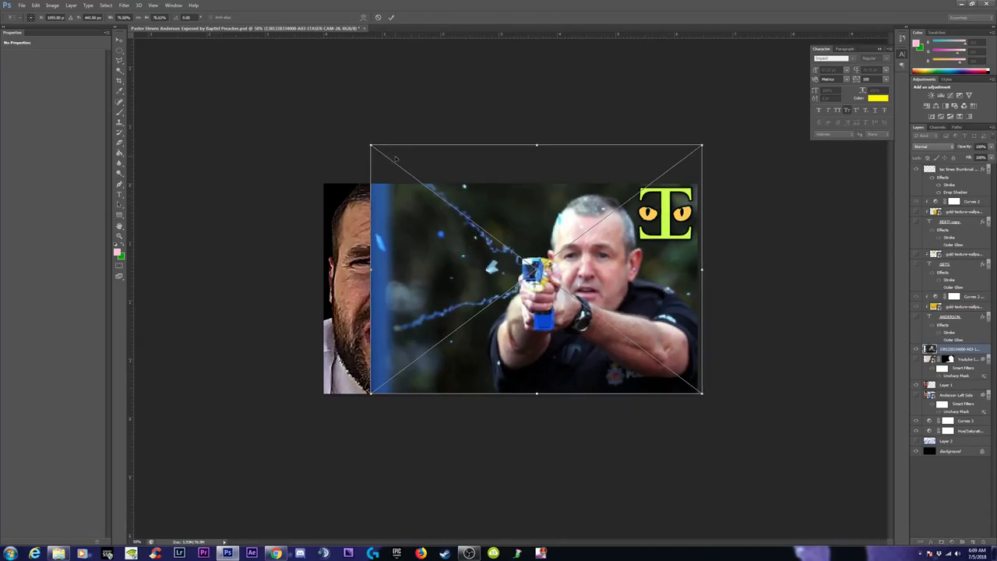
pyautogui.moveTo(700, 145); pyautogui.dragTo(709, 141)
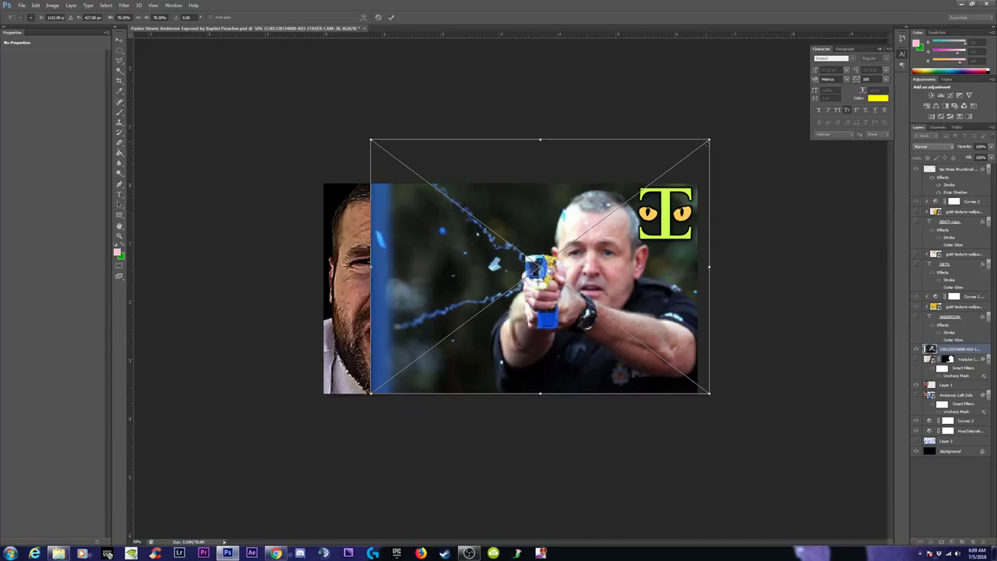
pyautogui.press('Return')
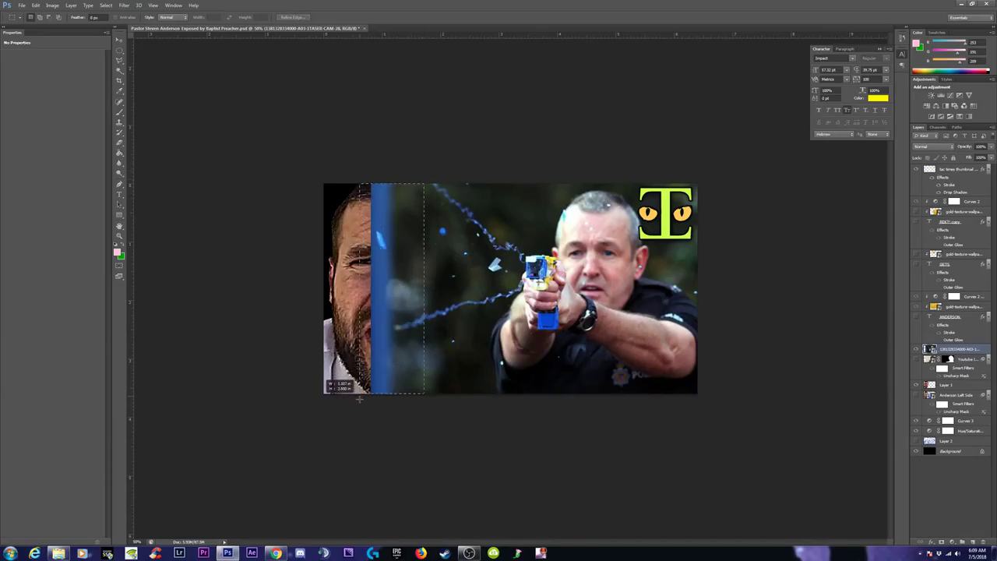
# Rasterize the taser layer and stretch its left strip out to the canvas's left edge
pyautogui.moveTo(425, 184); pyautogui.dragTo(362, 393)
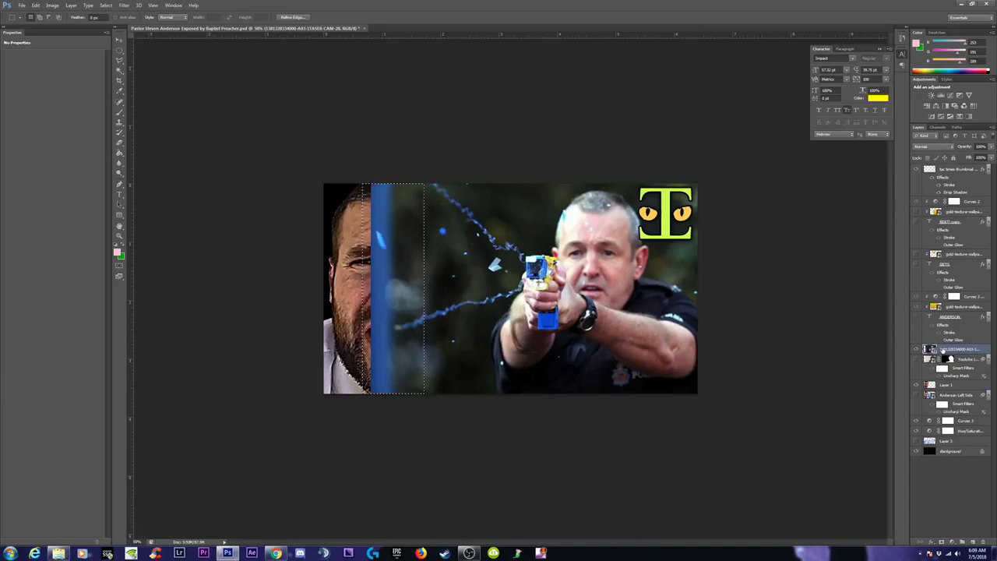
pyautogui.rightClick(945, 350)
pyautogui.click(912, 126)
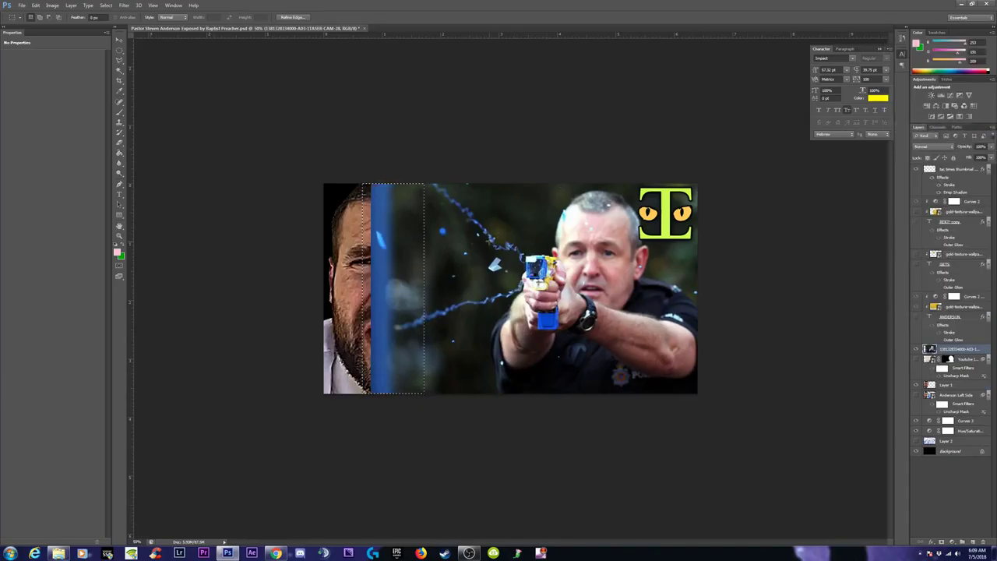
pyautogui.hotkey('ctrl', 't')
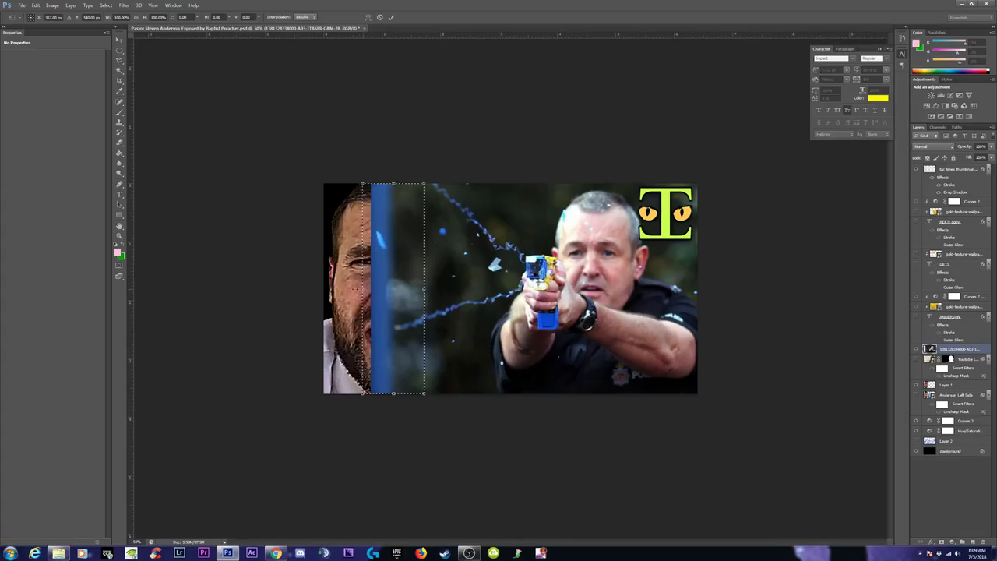
pyautogui.moveTo(362, 288); pyautogui.dragTo(300, 288)
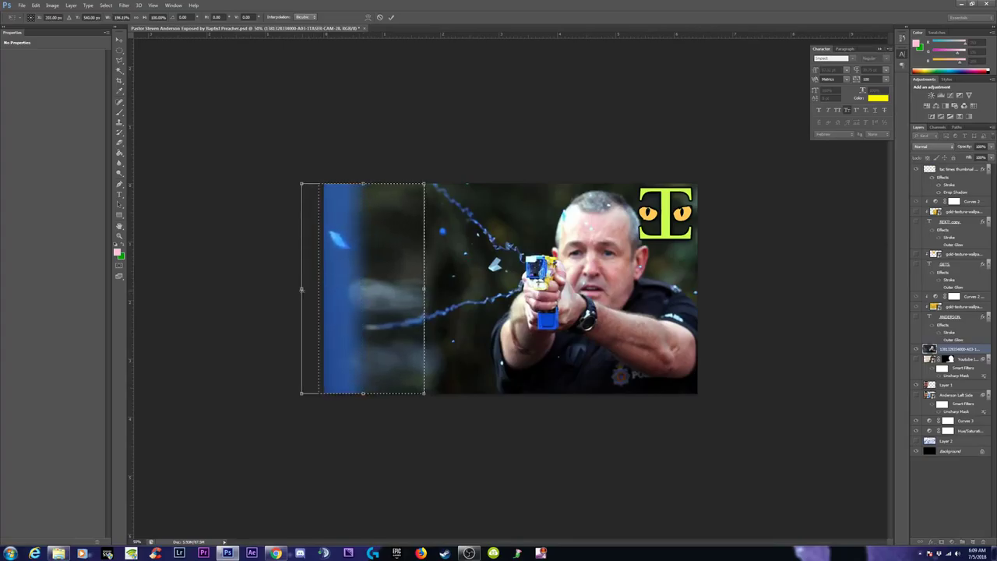
pyautogui.click(119, 52)
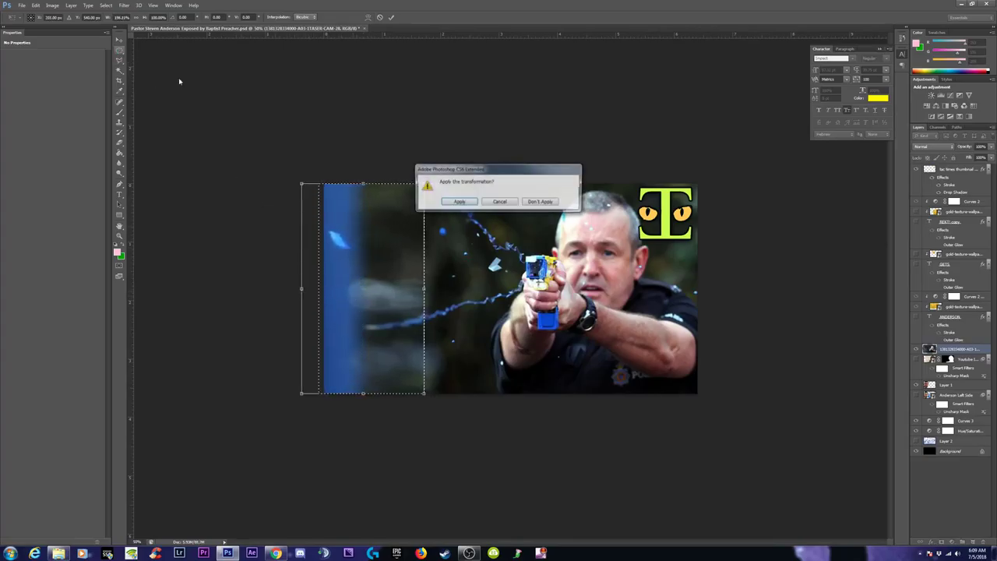
pyautogui.click(459, 201)
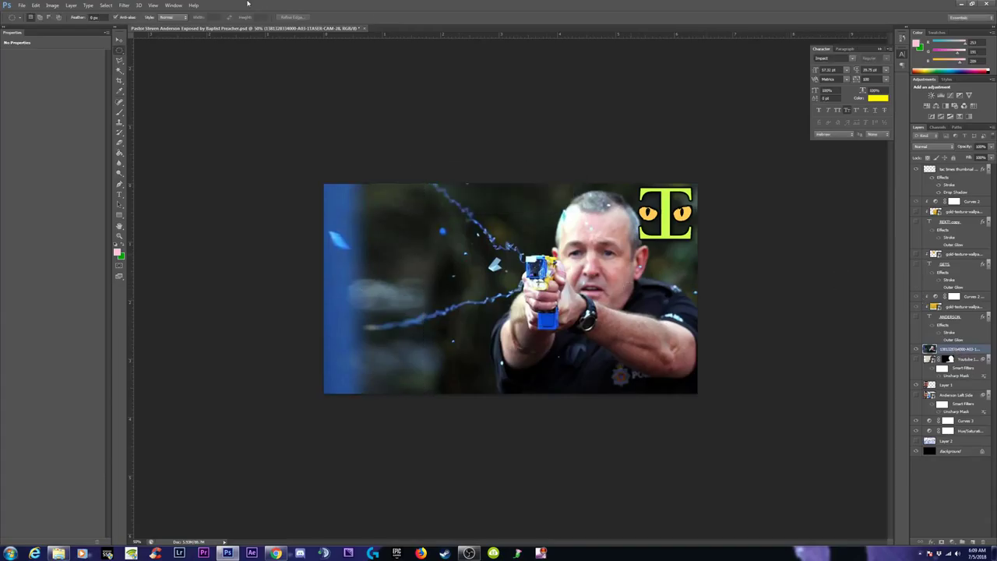
pyautogui.click(139, 6)
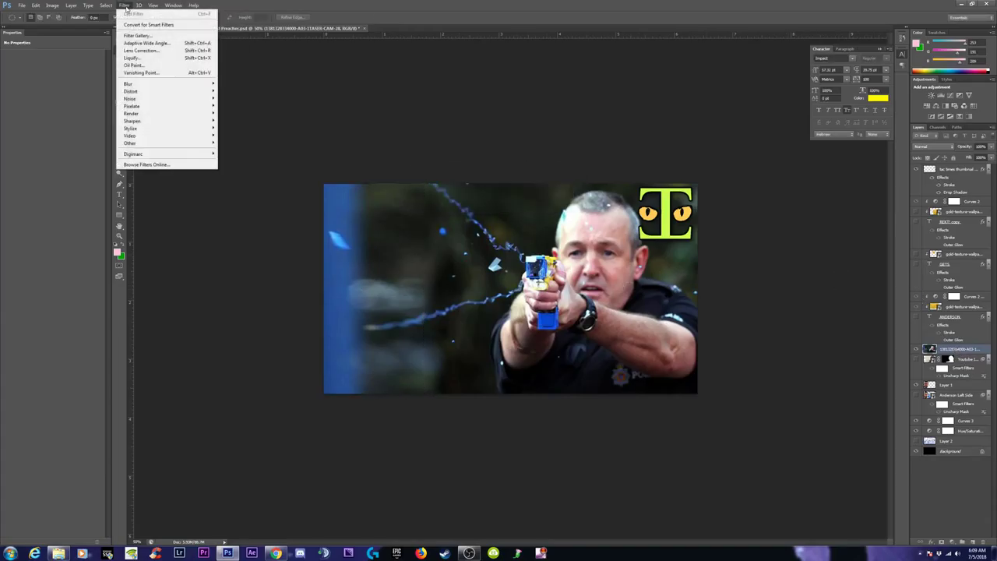
# Apply an Unsharp Mask to the taser photo: 50% amount, radius about 8.5 px
pyautogui.click(230, 151)
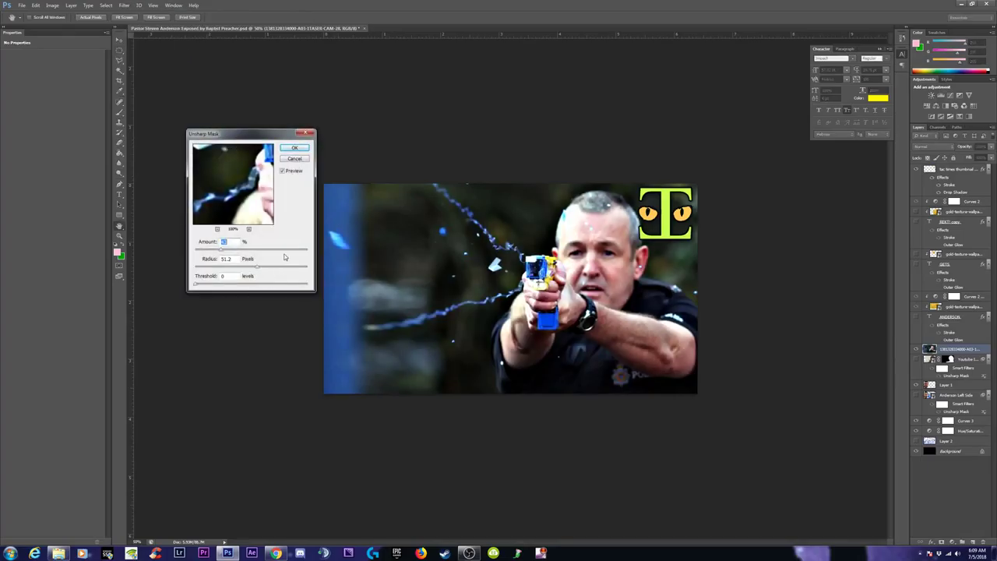
pyautogui.click(284, 172)
pyautogui.click(284, 171)
pyautogui.click(240, 267)
pyautogui.click(226, 250)
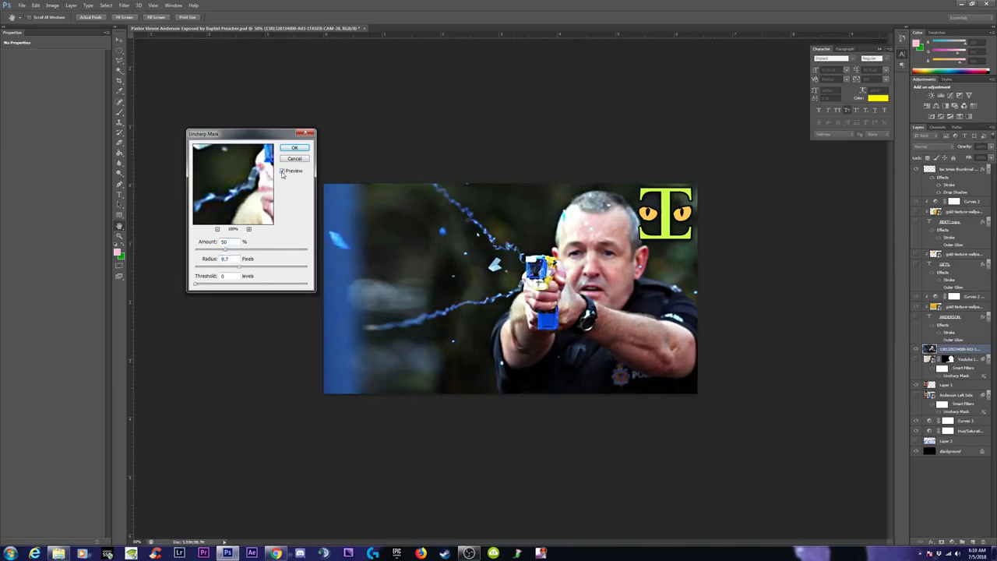
pyautogui.click(236, 268)
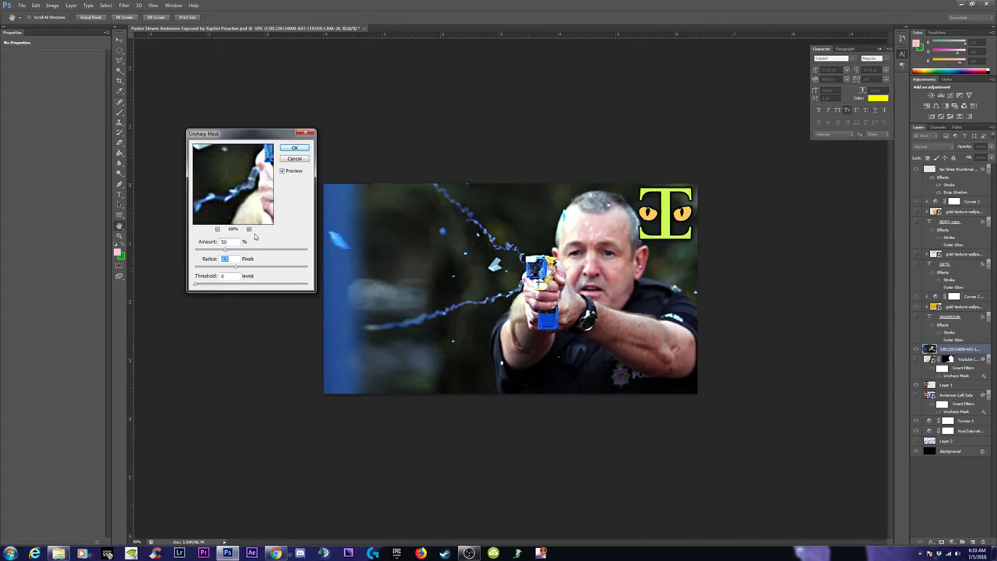
pyautogui.click(293, 159)
# Move the taser layer below the face layer and hide the face to check the photo
pyautogui.moveTo(963, 350); pyautogui.dragTo(962, 395)
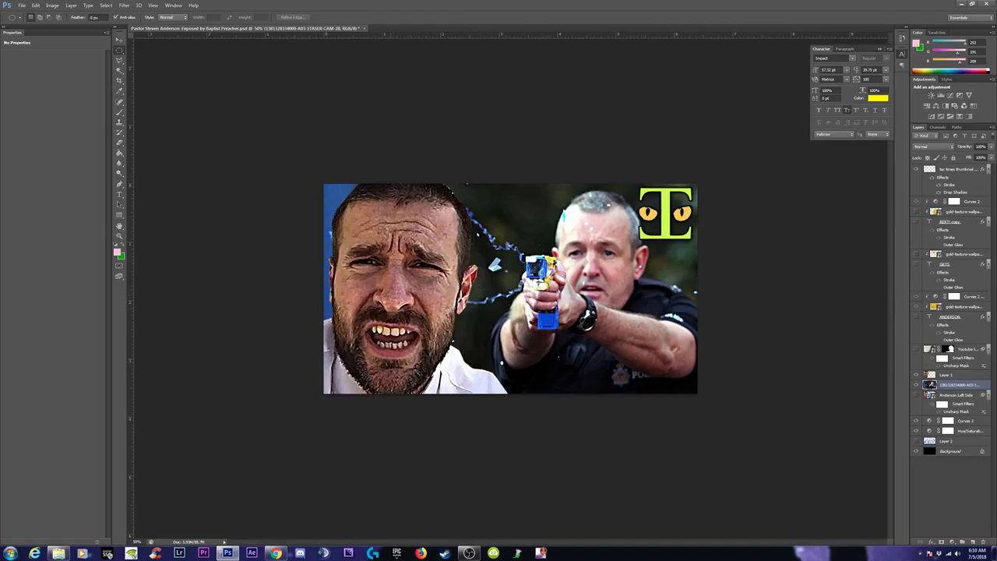
pyautogui.hotkey('ctrl', '-')
pyautogui.hotkey('ctrl', '-')
pyautogui.hotkey('ctrl', '-')
pyautogui.hotkey('ctrl', '+')
pyautogui.hotkey('ctrl', '+')
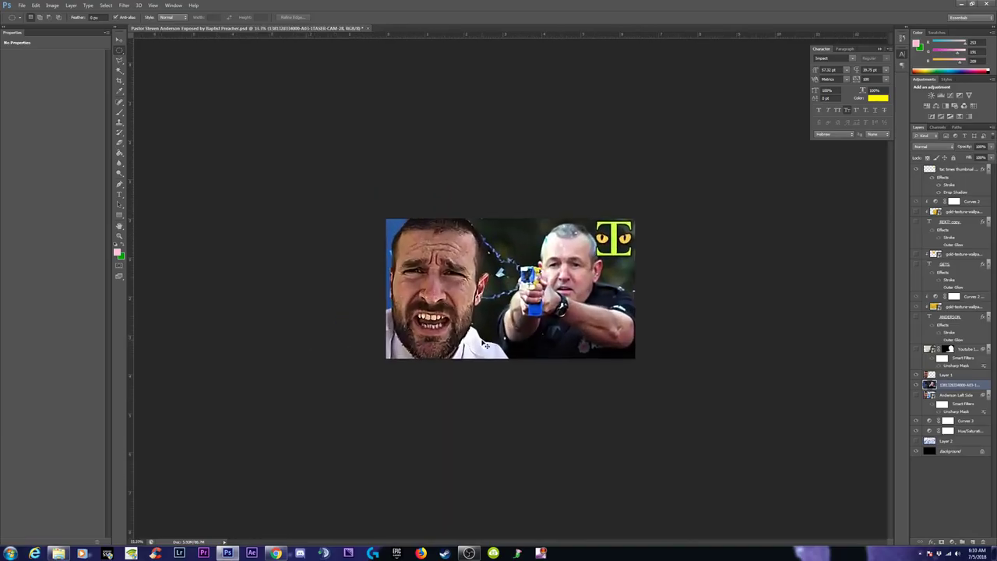
pyautogui.hotkey('ctrl', '+')
pyautogui.click(918, 386)
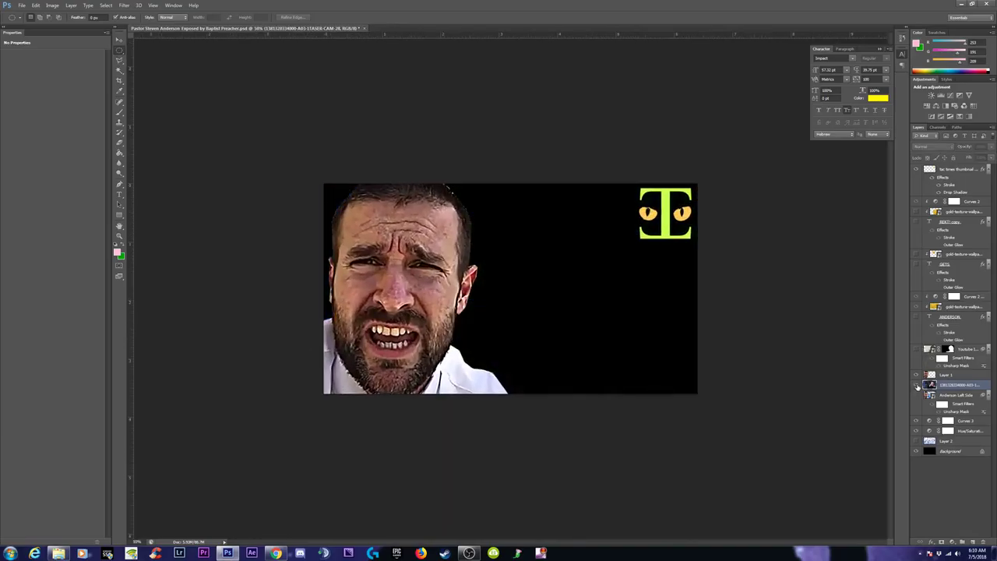
pyautogui.click(918, 386)
pyautogui.click(917, 376)
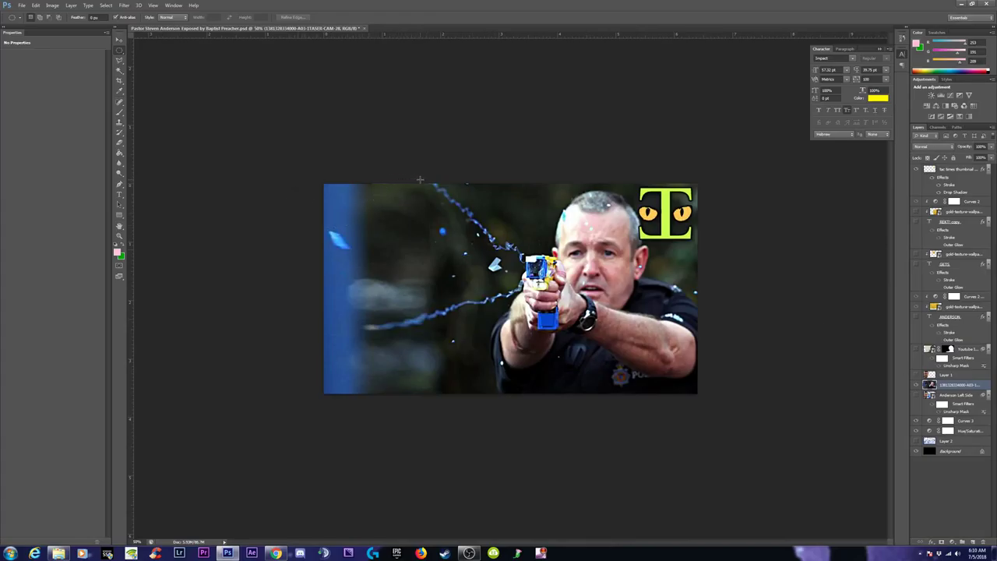
# Scale the taser photo up slightly, then show Anderson's face again
pyautogui.hotkey('ctrl', 't')
pyautogui.moveTo(324, 140); pyautogui.dragTo(309, 131)
pyautogui.press('Return')
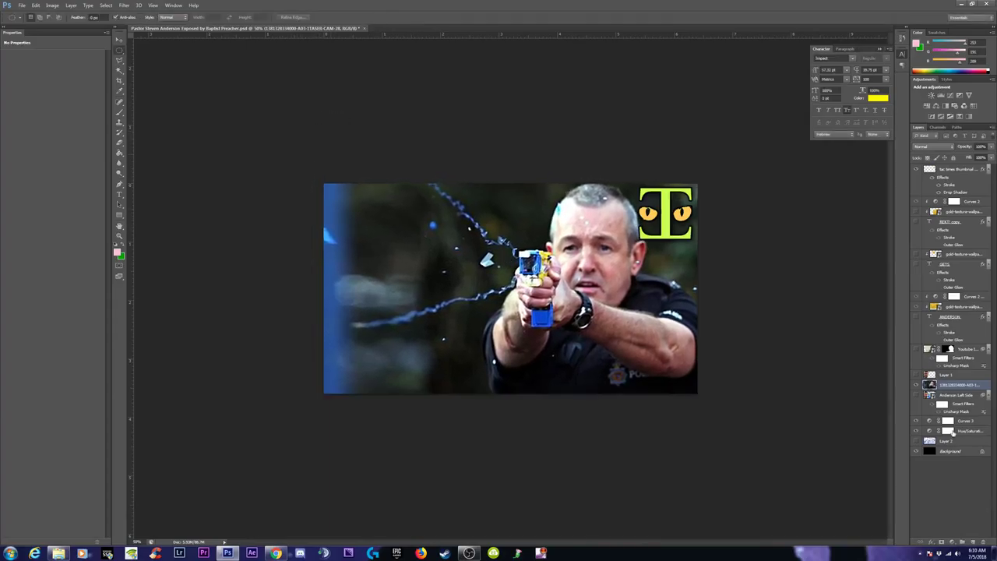
pyautogui.click(917, 378)
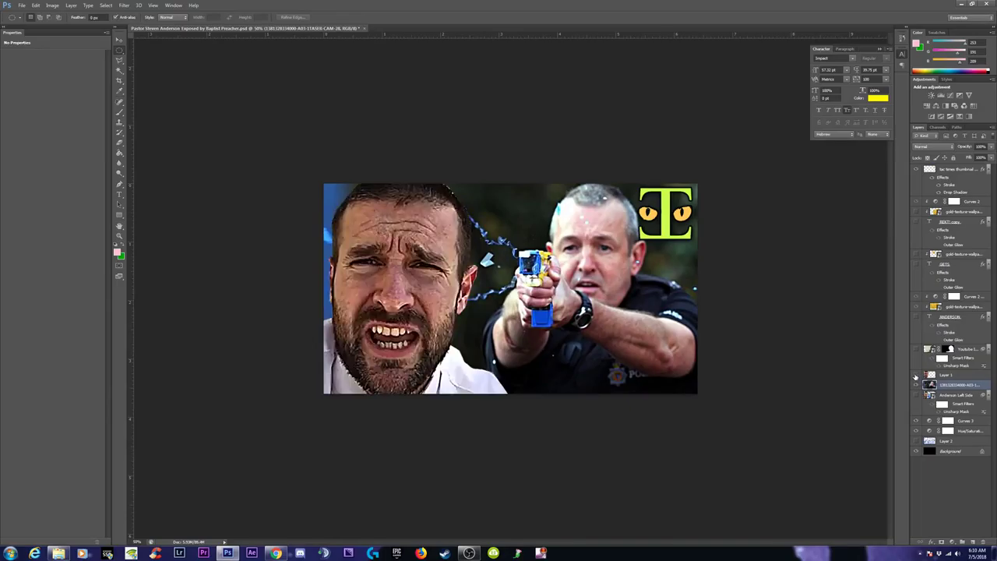
# Stretch another left strip of the taser photo to the canvas edge, then deselect
pyautogui.click(917, 378)
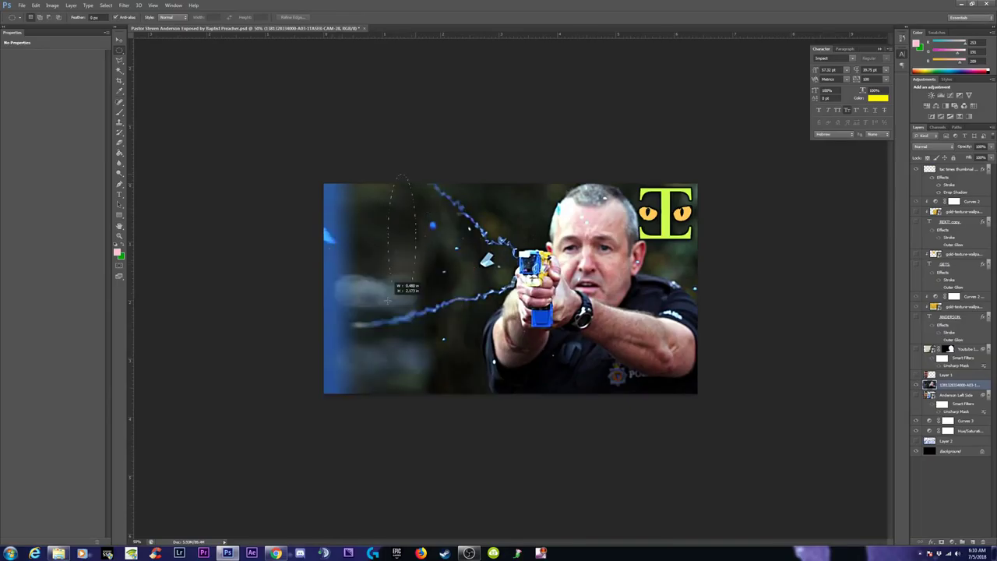
pyautogui.moveTo(366, 392); pyautogui.dragTo(416, 174)
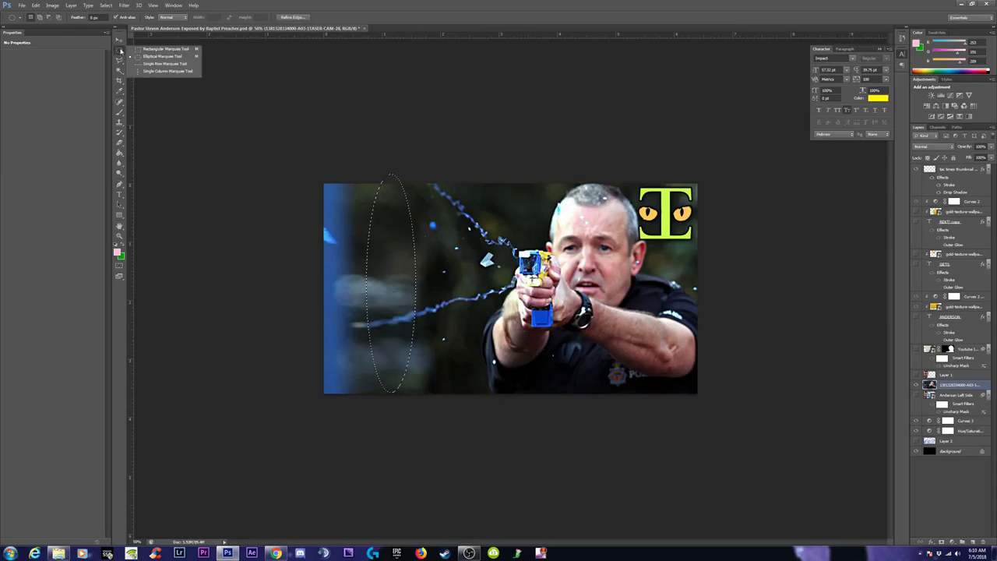
pyautogui.hotkey('ctrl', 'd')
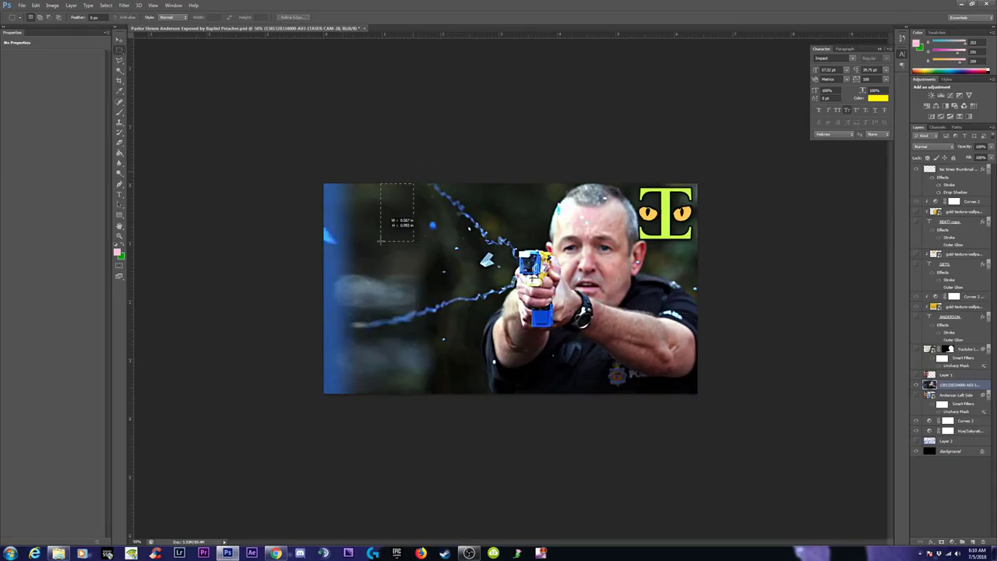
pyautogui.moveTo(381, 240); pyautogui.dragTo(361, 416)
pyautogui.hotkey('ctrl', 't')
pyautogui.moveTo(359, 288); pyautogui.dragTo(318, 288)
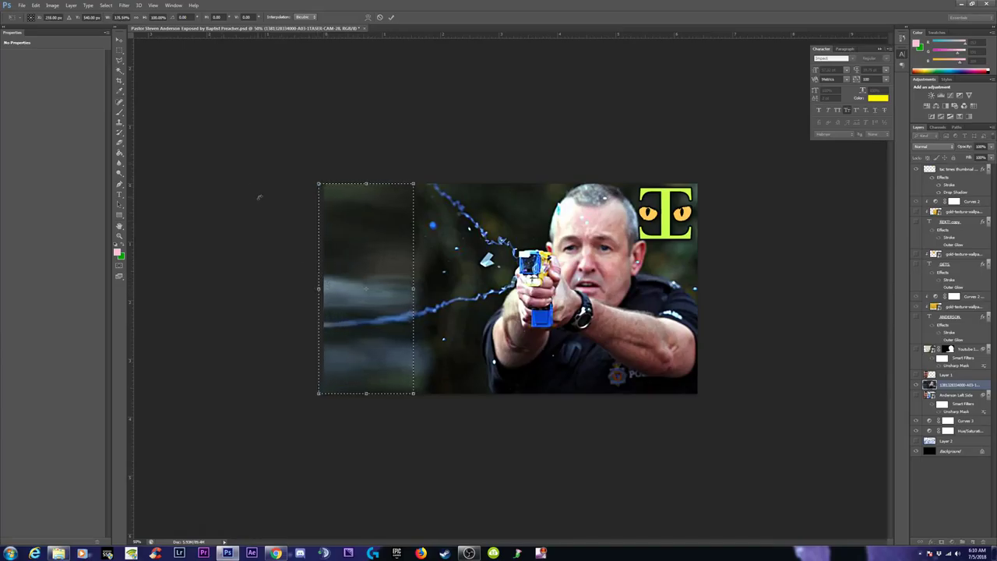
pyautogui.click(120, 50)
pyautogui.press('Return')
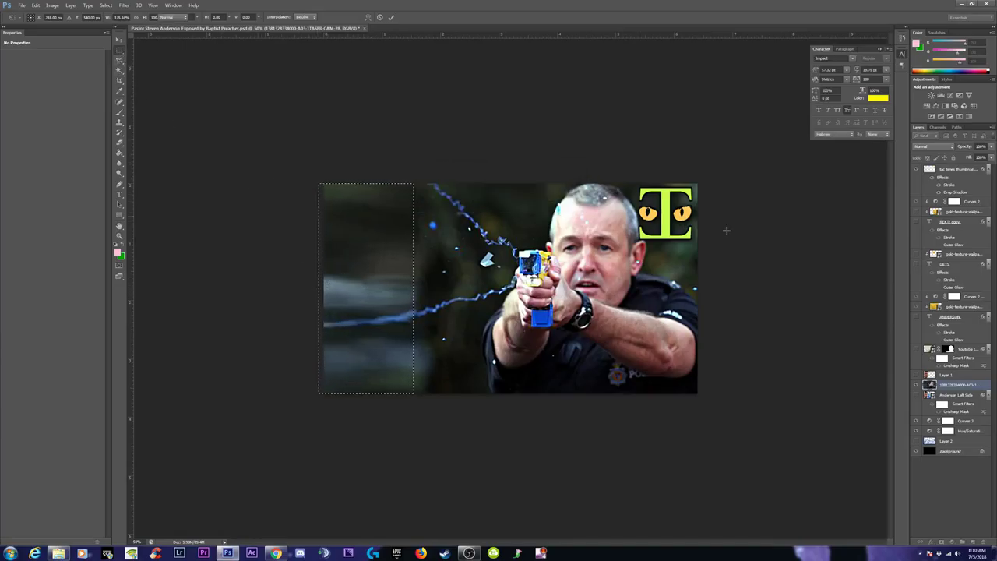
pyautogui.hotkey('ctrl', 'd')
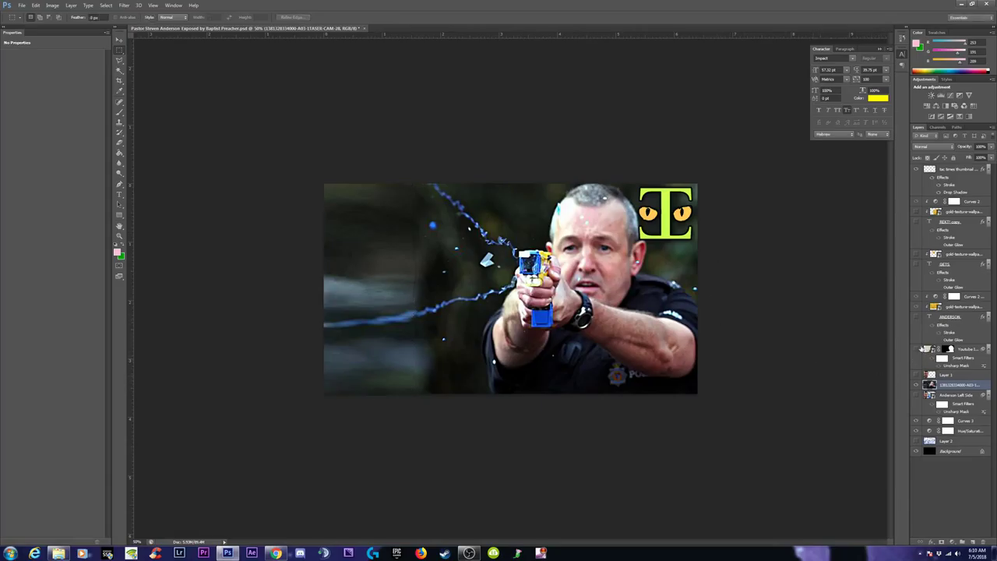
# Turn the bearded man's face layer back on, start a Save As, and go to Chrome
pyautogui.click(917, 374)
pyautogui.click(917, 376)
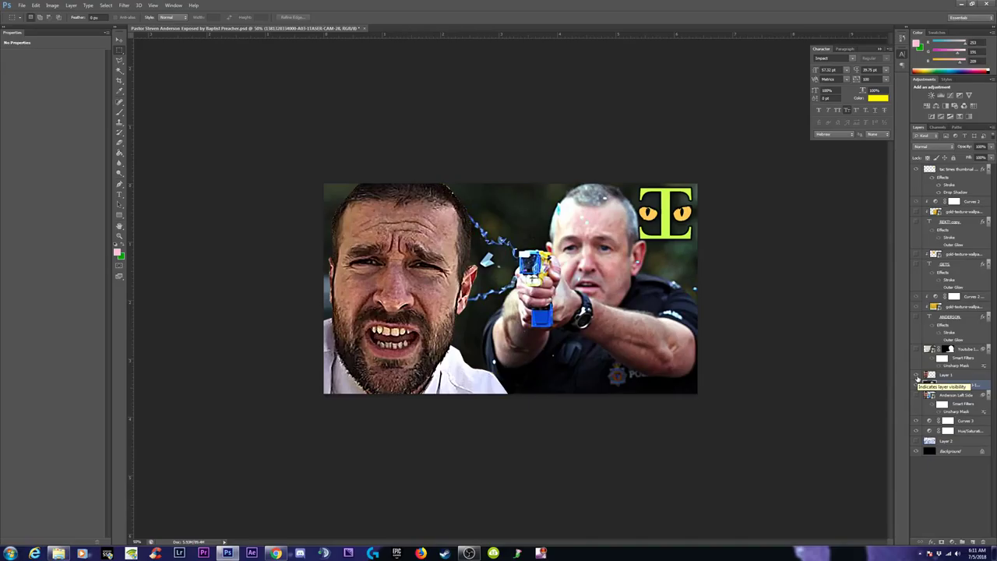
pyautogui.scroll(-3, 808, 339)
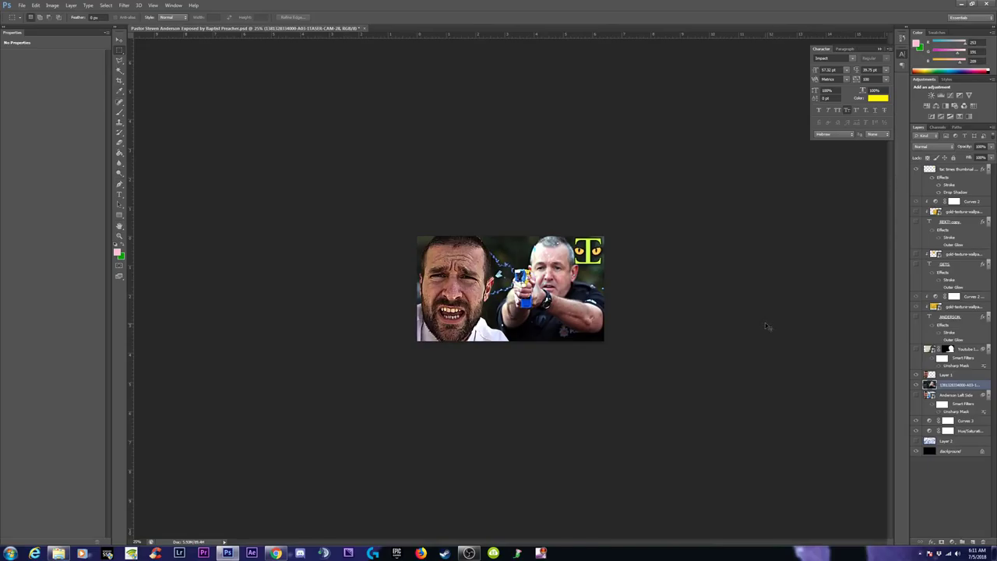
pyautogui.scroll(1, 765, 325)
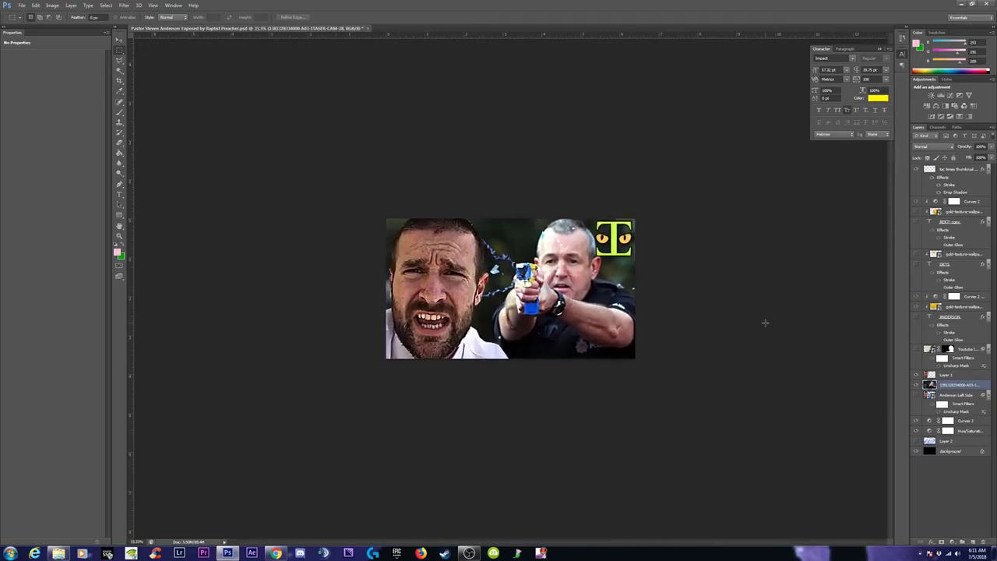
pyautogui.click(22, 5)
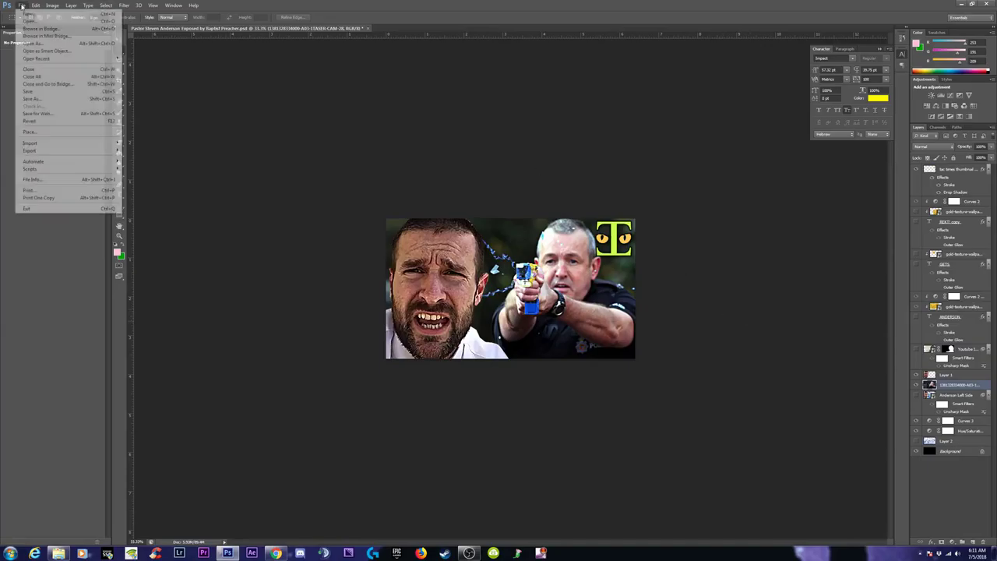
pyautogui.click(32, 98)
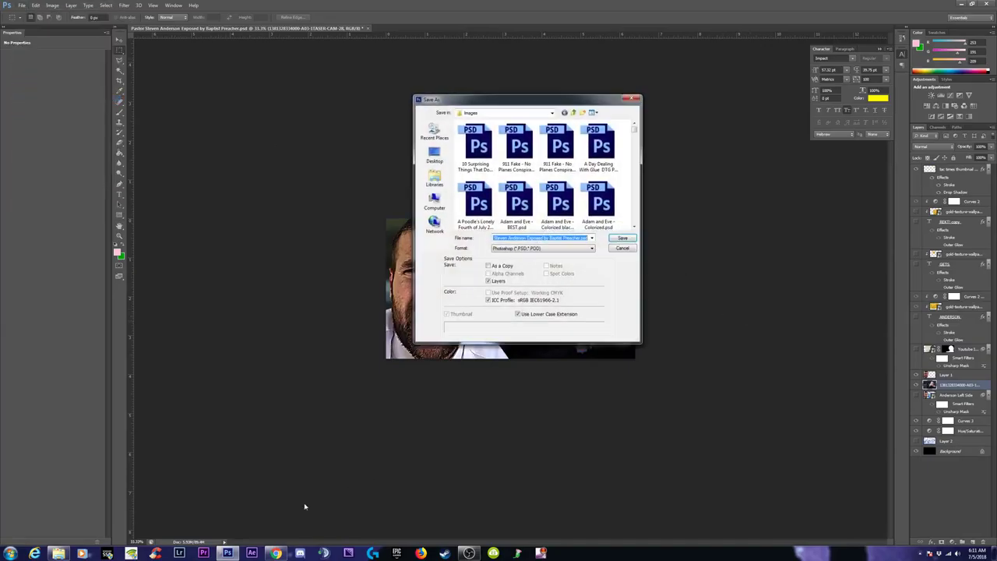
pyautogui.click(276, 553)
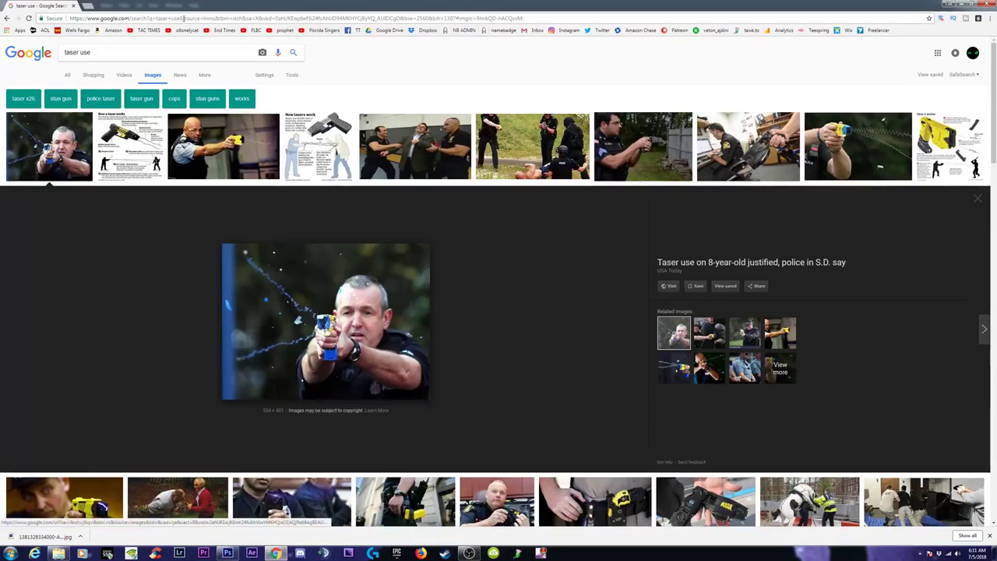
# Search the TAC TIMES YouTube channel for 'anderson'
pyautogui.click(145, 31)
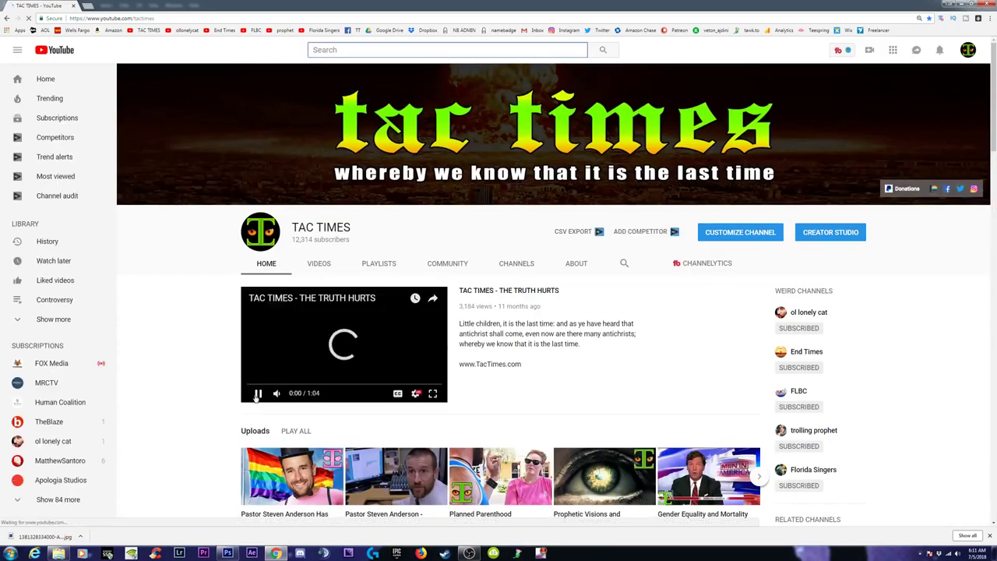
pyautogui.click(624, 264)
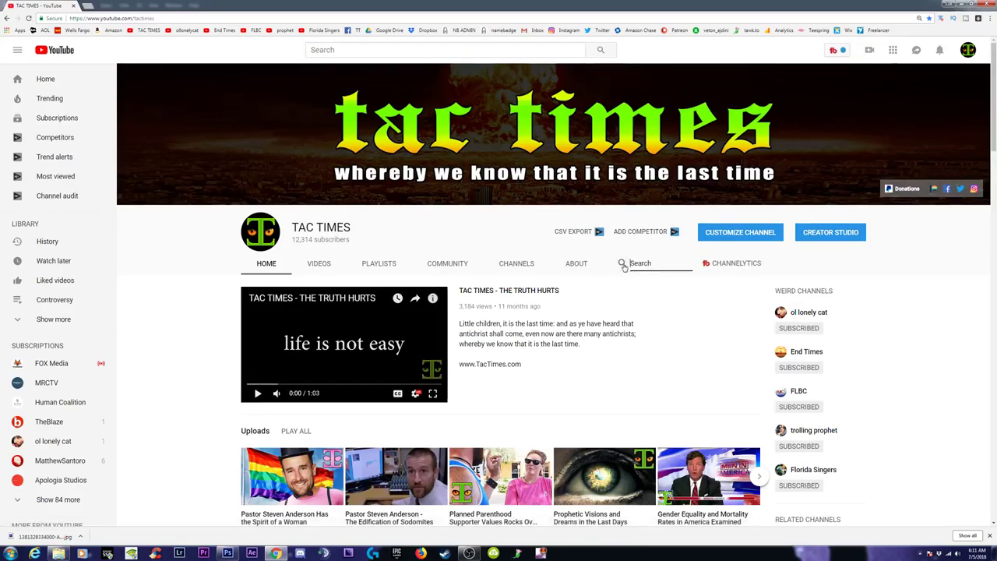
pyautogui.write('anderson')
pyautogui.press('Return')
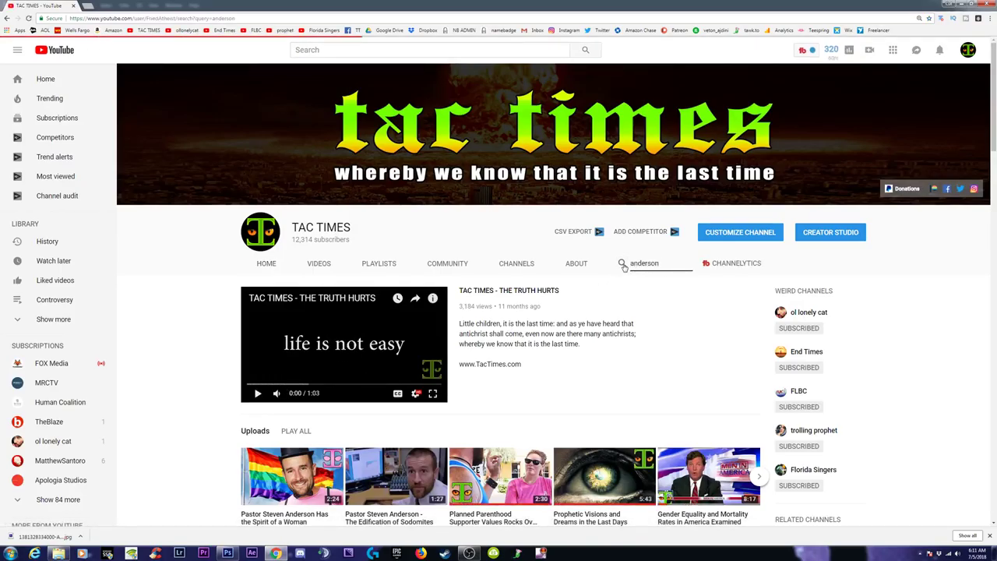
pyautogui.scroll(-2, 385, 363)
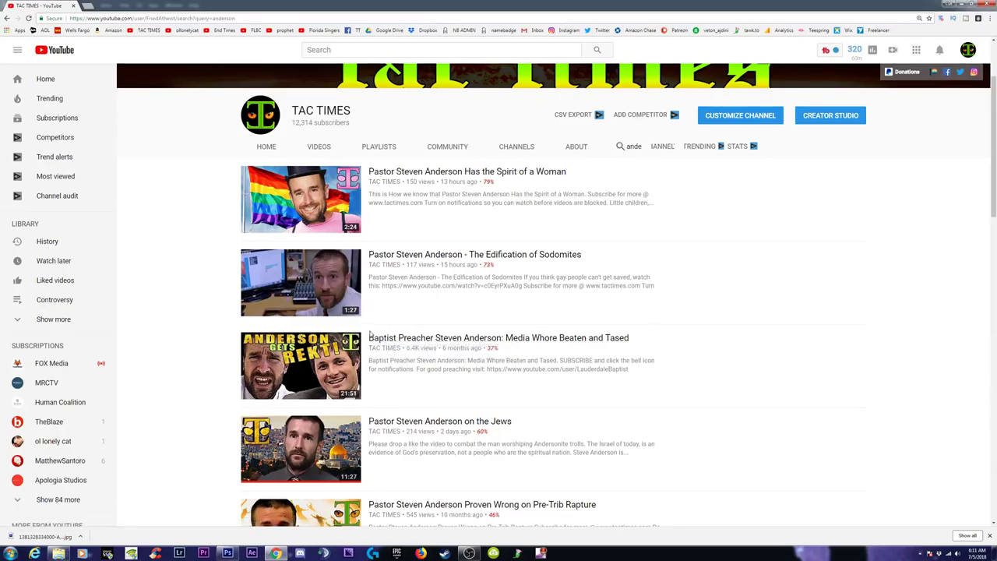
# Delete ': Media Whore' from the 'Beaten and Tased' video title and save the change
pyautogui.moveTo(371, 335); pyautogui.dragTo(415, 339)
pyautogui.click(433, 338)
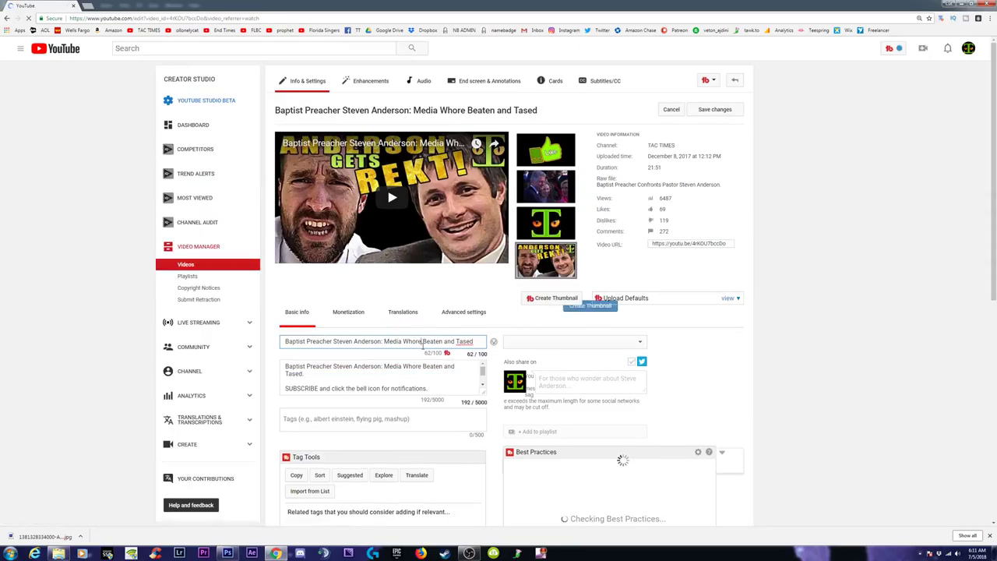
pyautogui.press('BackSpace')
pyautogui.press('BackSpace')
pyautogui.press('BackSpace')
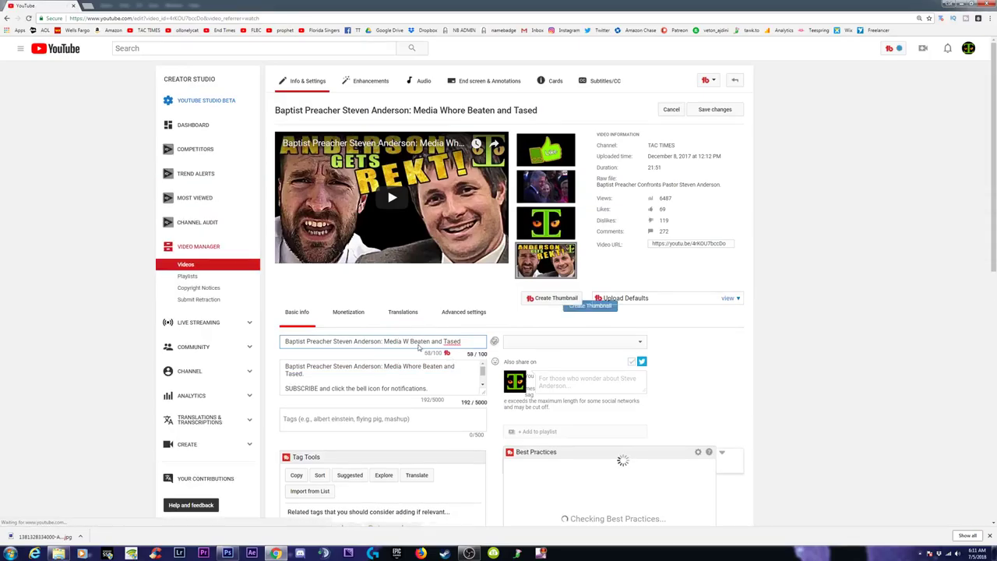
pyautogui.press('BackSpace')
pyautogui.press('BackSpace')
pyautogui.press('BackSpace')
pyautogui.press('BackSpace')
pyautogui.press('BackSpace')
pyautogui.press('BackSpace')
pyautogui.moveTo(433, 341); pyautogui.dragTo(293, 335)
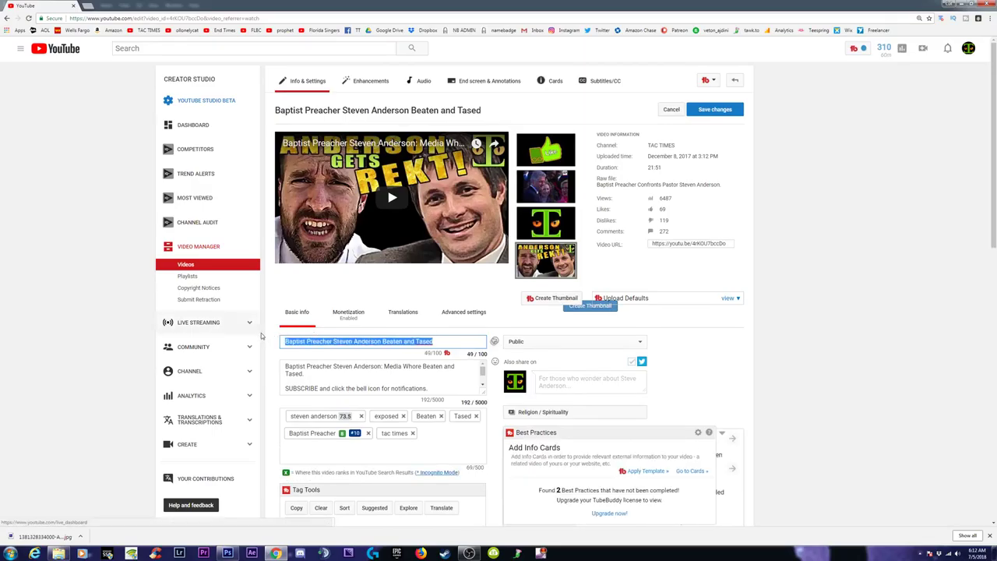
pyautogui.click(715, 110)
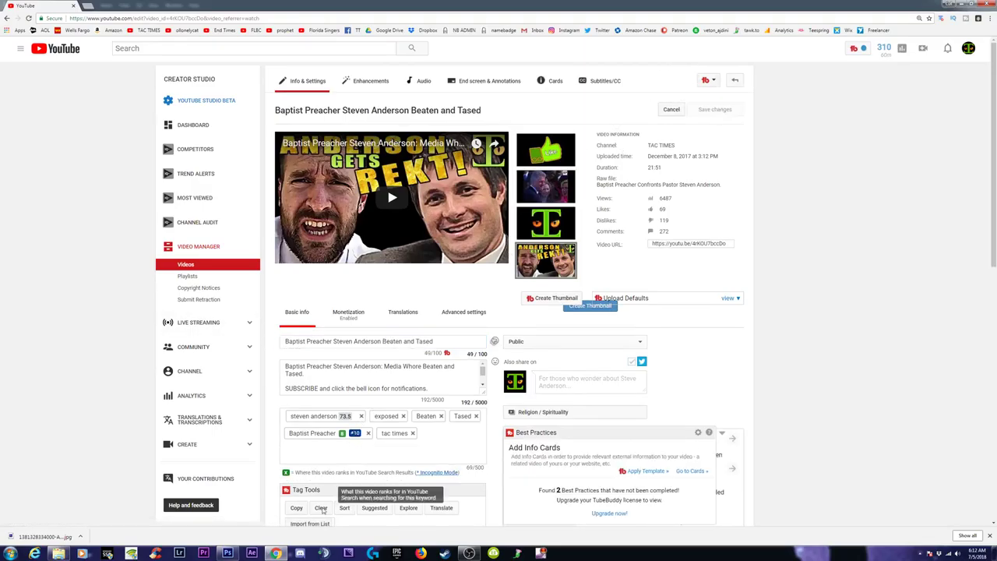
# Save the thumbnail as 'Baptist Preacher Steven Anderson Beaten and Tased', accepting Maximize Compatibility
pyautogui.click(227, 553)
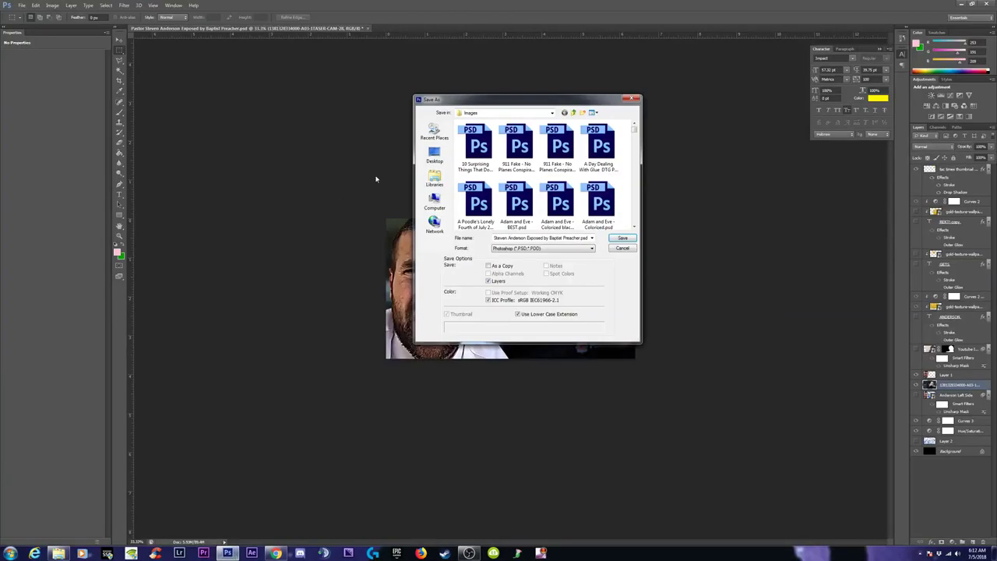
pyautogui.hotkey('ctrl', 'a')
pyautogui.hotkey('ctrl', 'v')
pyautogui.press('Return')
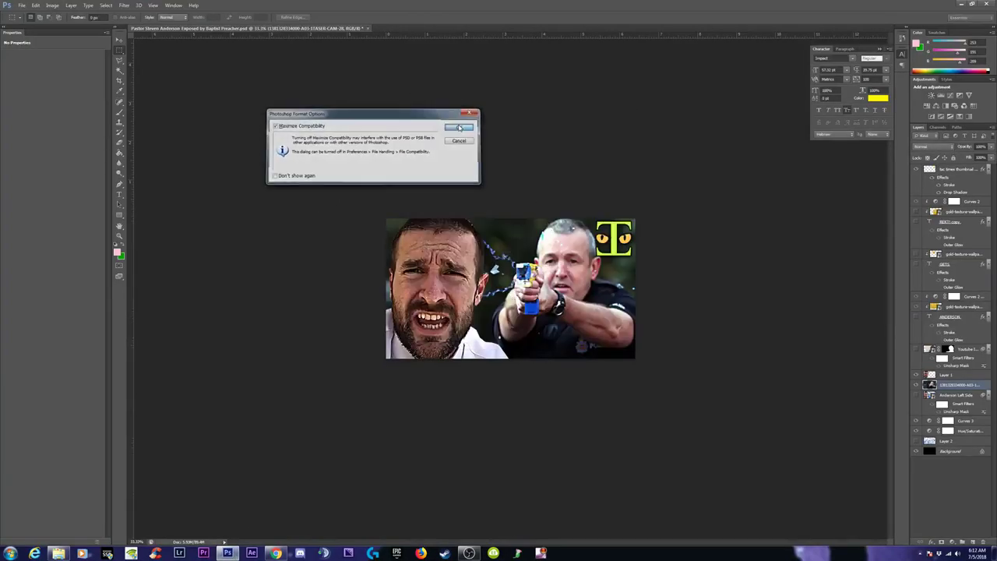
pyautogui.click(458, 125)
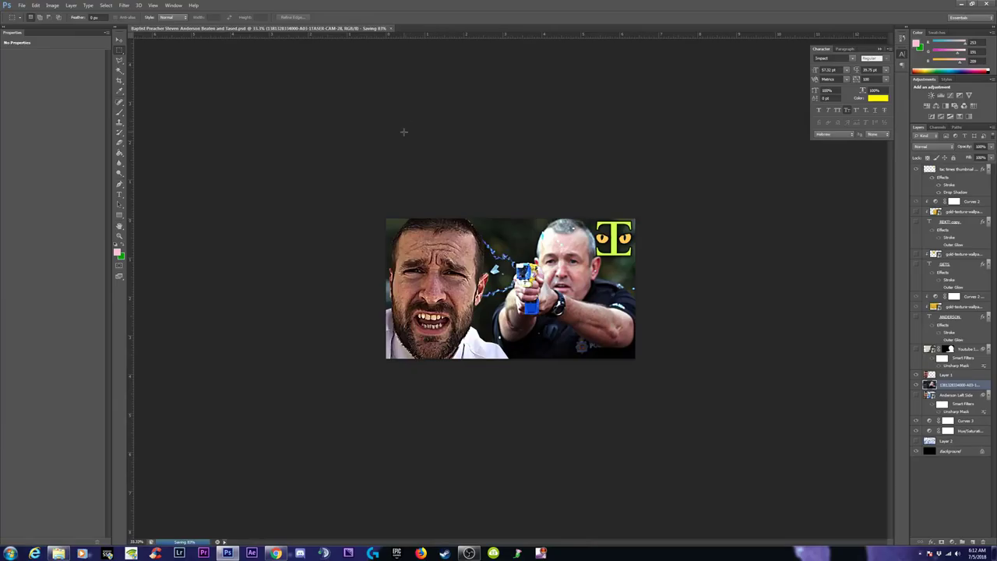
# Delete the duplicate REKT! text layer
pyautogui.click(917, 212)
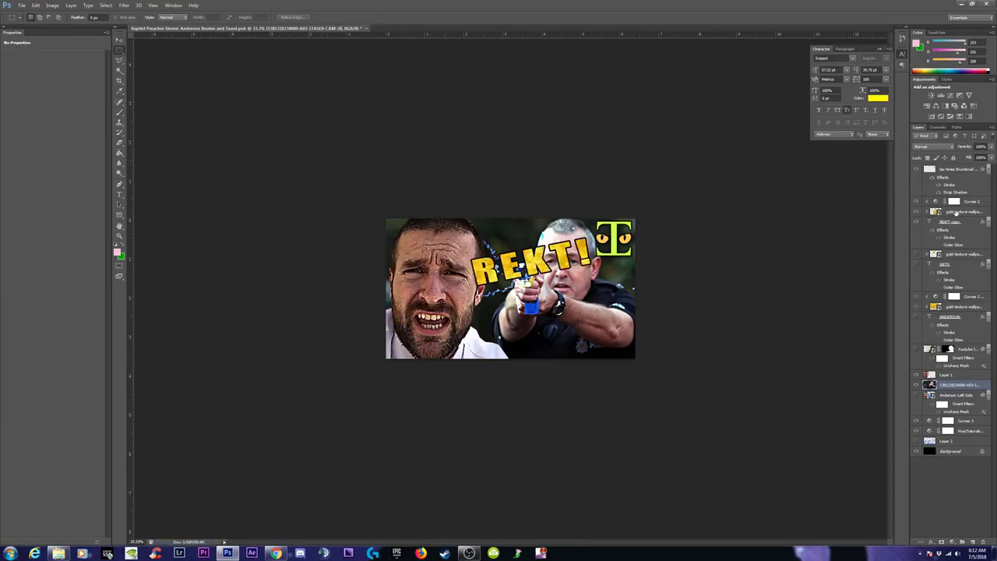
pyautogui.click(953, 223)
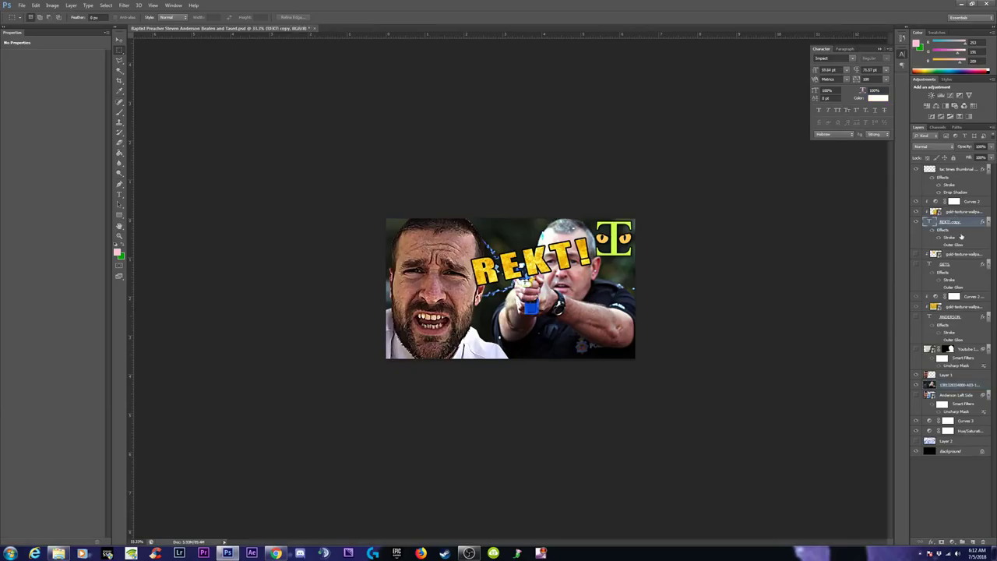
pyautogui.press('Delete')
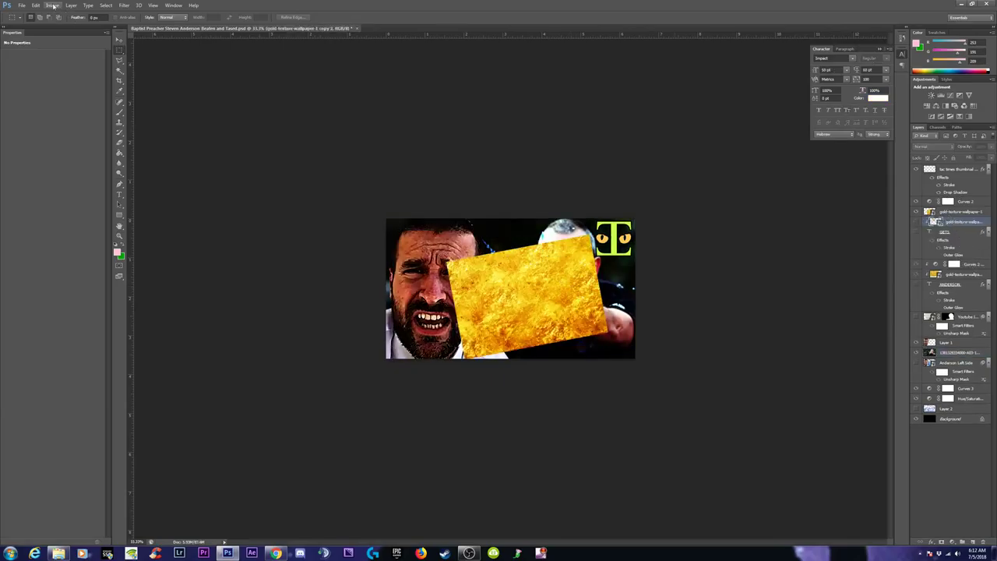
# Move the gold texture layer up and to the right
pyautogui.click(119, 39)
pyautogui.moveTo(584, 263); pyautogui.dragTo(583, 268)
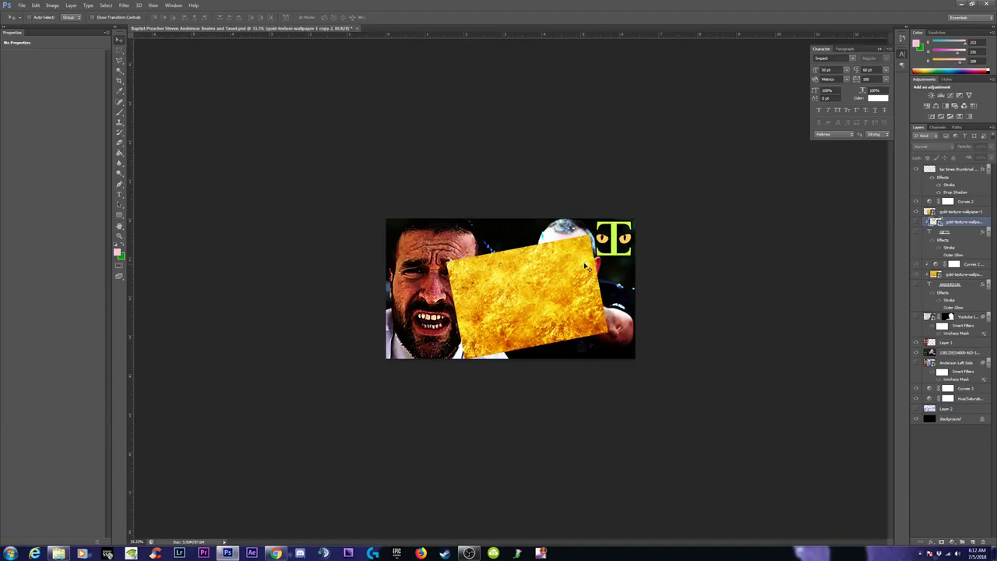
pyautogui.click(967, 211)
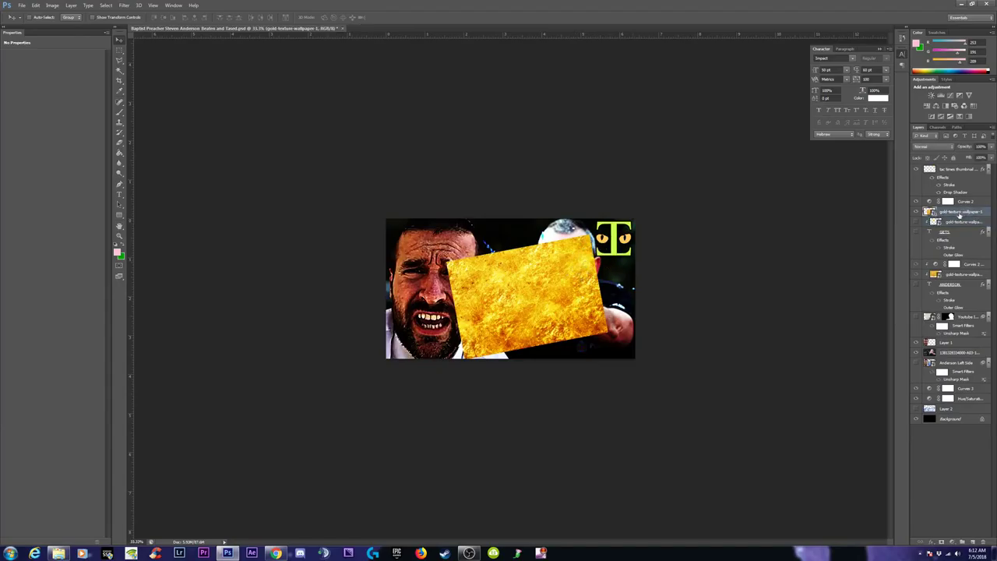
pyautogui.moveTo(538, 316)
pyautogui.mouseDown()
pyautogui.moveTo(601, 238)
pyautogui.moveTo(617, 234)
pyautogui.mouseUp()
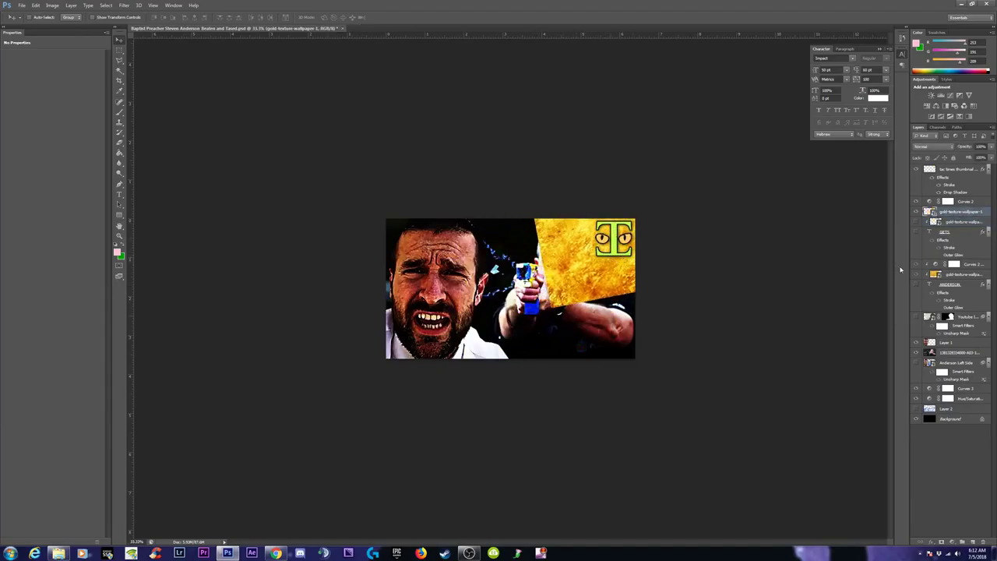
# Delete the second gold texture and GETS layers; move the gold texture to the top, clipped
pyautogui.click(958, 223)
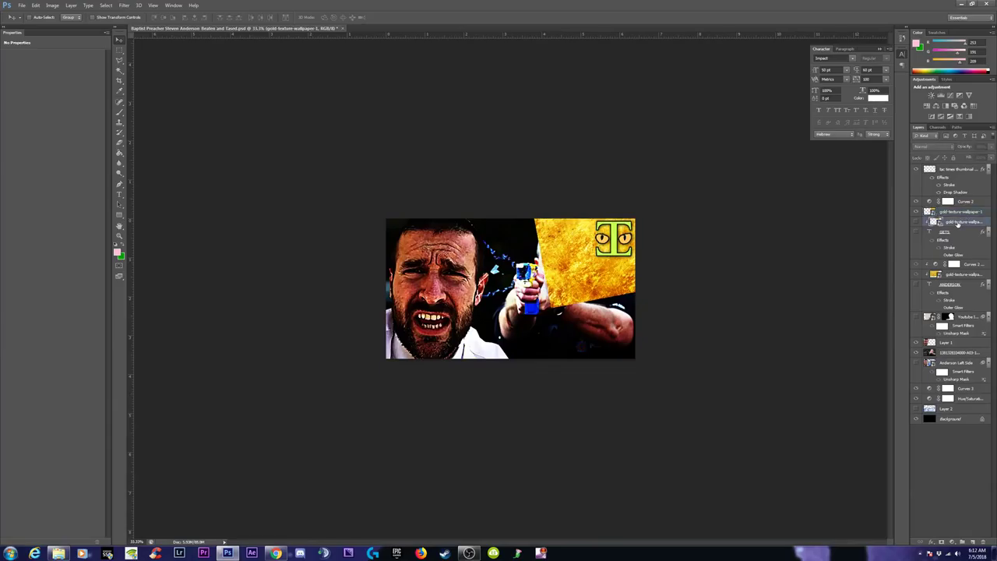
pyautogui.press('Delete')
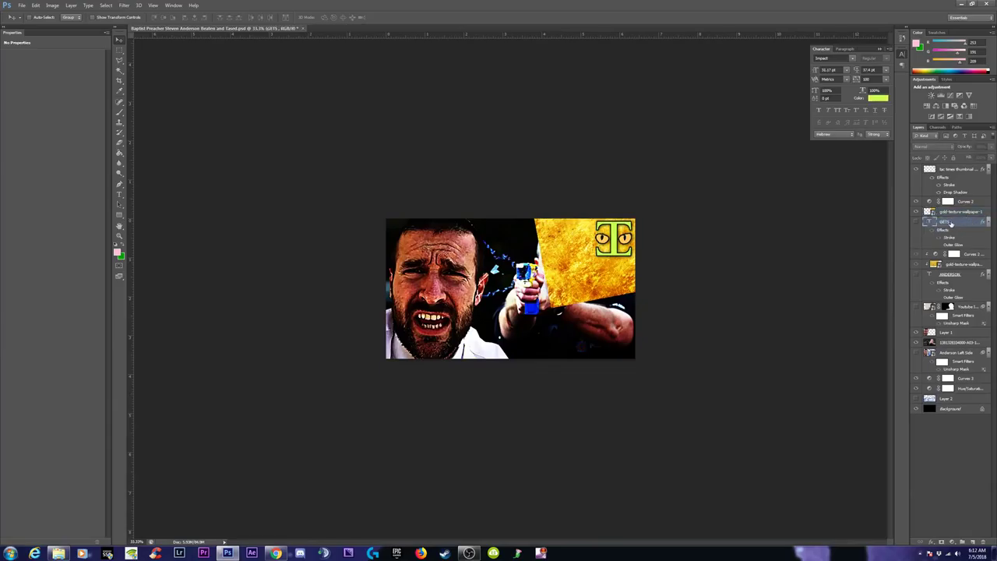
pyautogui.press('Delete')
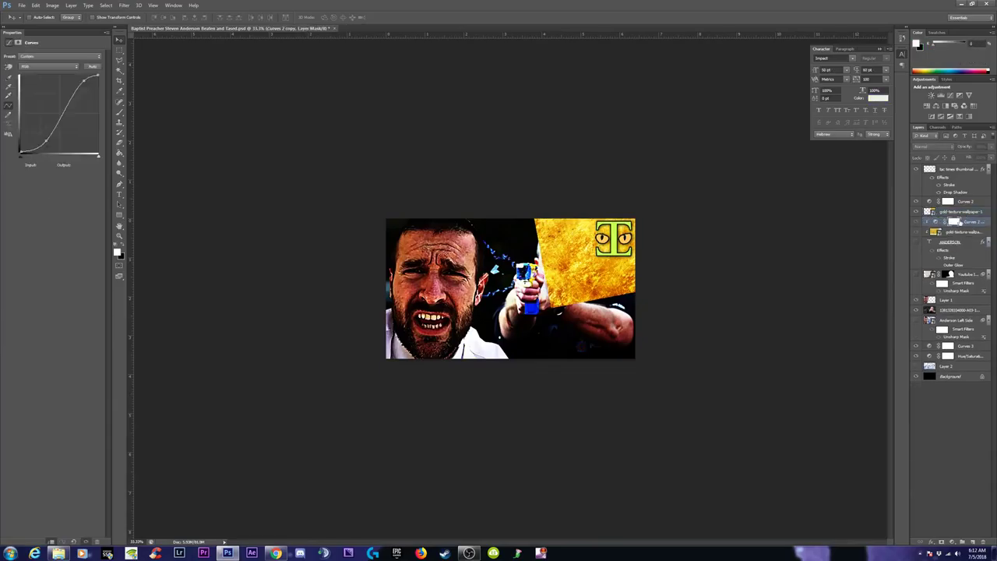
pyautogui.moveTo(962, 168); pyautogui.dragTo(961, 173)
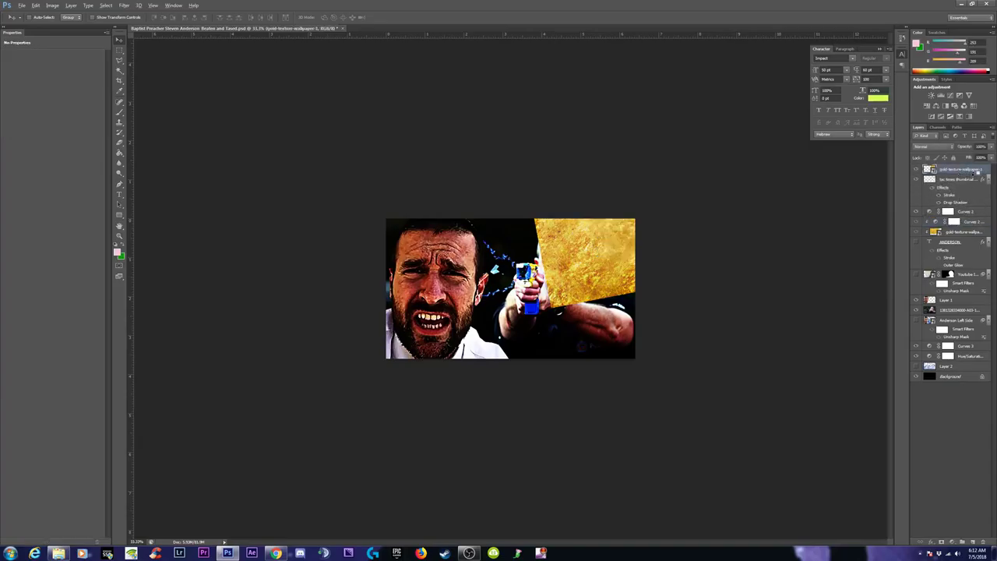
pyautogui.keyDown('alt'); pyautogui.click(973, 176); pyautogui.keyUp('alt')
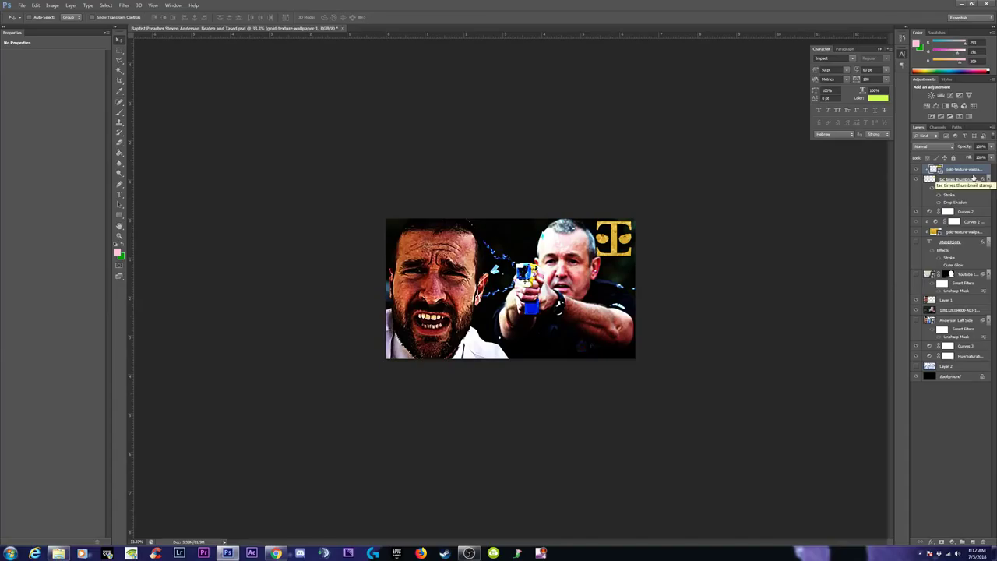
# Compare the image with Curves 2 hidden, then delete the Curves 2 adjustment
pyautogui.click(918, 212)
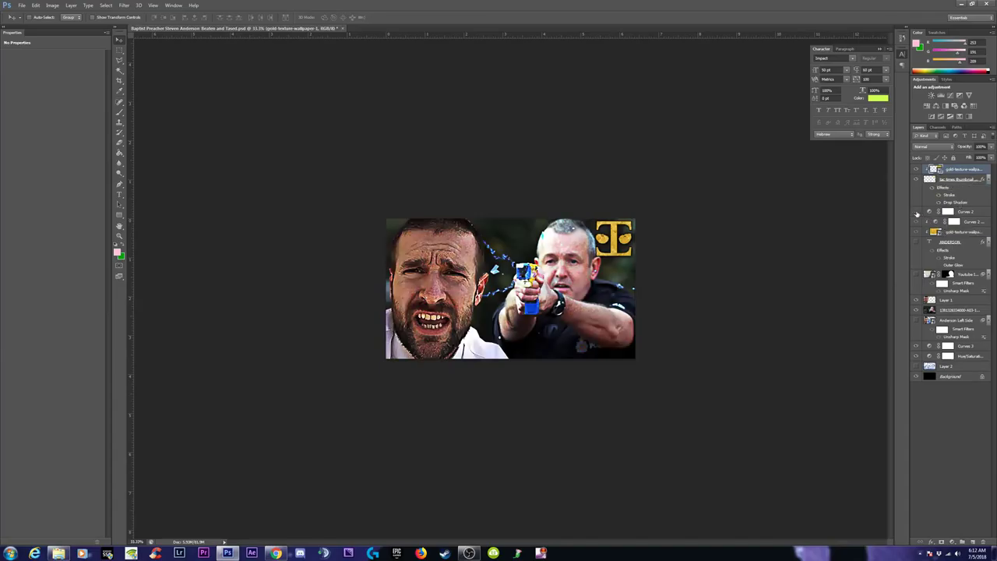
pyautogui.click(917, 212)
pyautogui.click(917, 213)
pyautogui.click(964, 212)
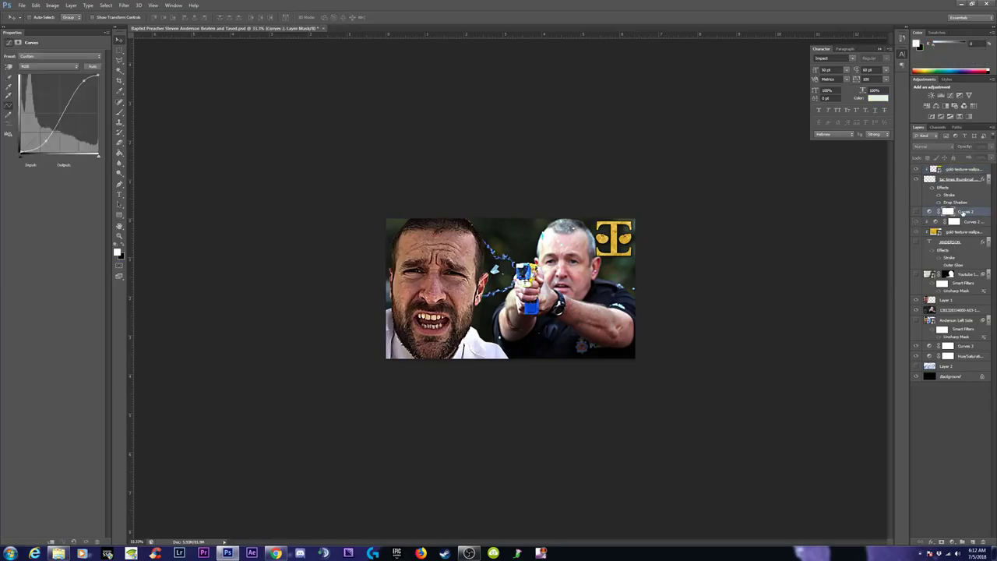
pyautogui.press('Delete')
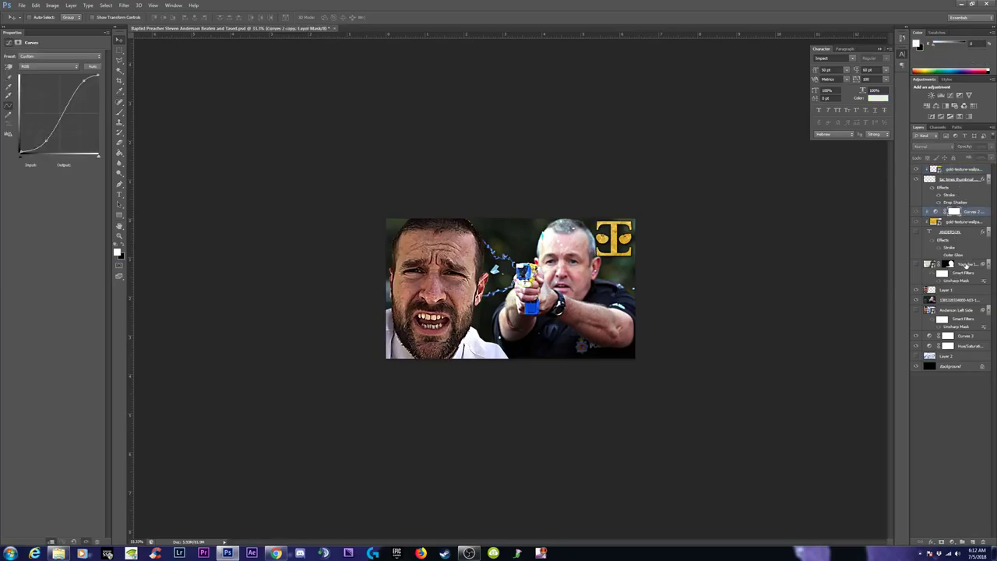
# Delete the Youtube Icon layer and the Curves 3 adjustment
pyautogui.click(966, 264)
pyautogui.press('Delete')
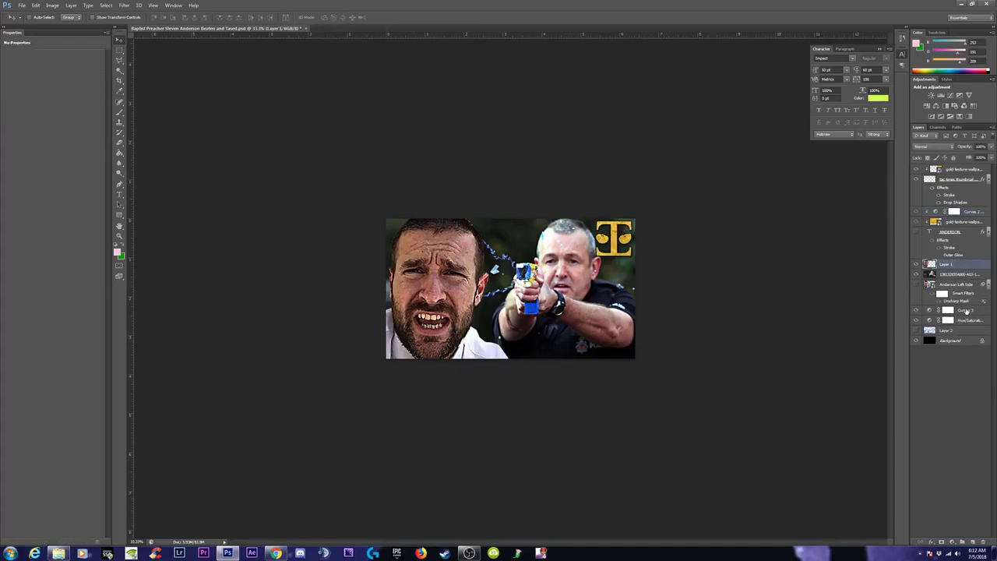
pyautogui.moveTo(966, 310); pyautogui.dragTo(966, 265)
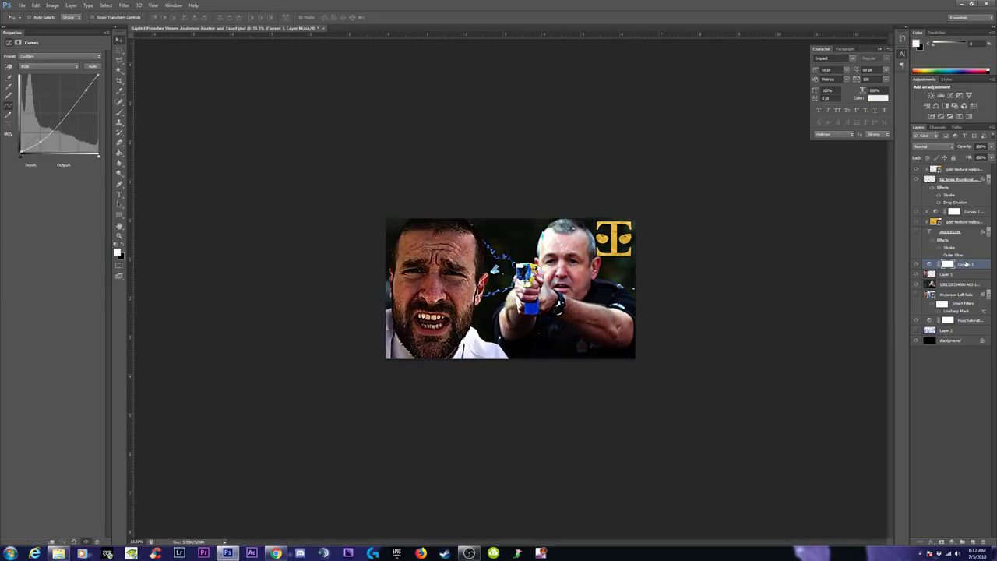
pyautogui.press('Delete')
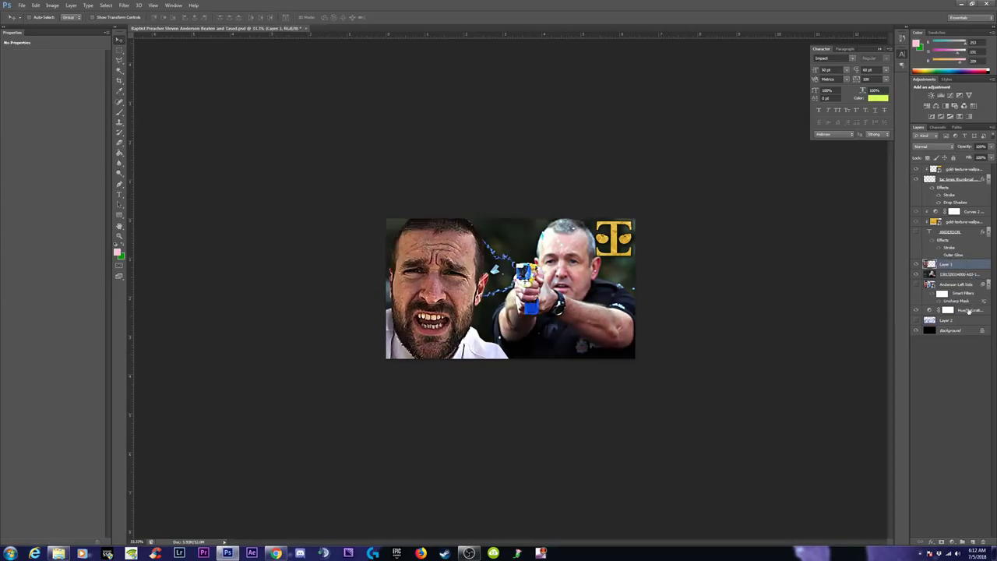
# Reposition the Hue/Saturation adjustment in the stack, then delete it
pyautogui.click(969, 310)
pyautogui.moveTo(963, 311); pyautogui.dragTo(961, 222)
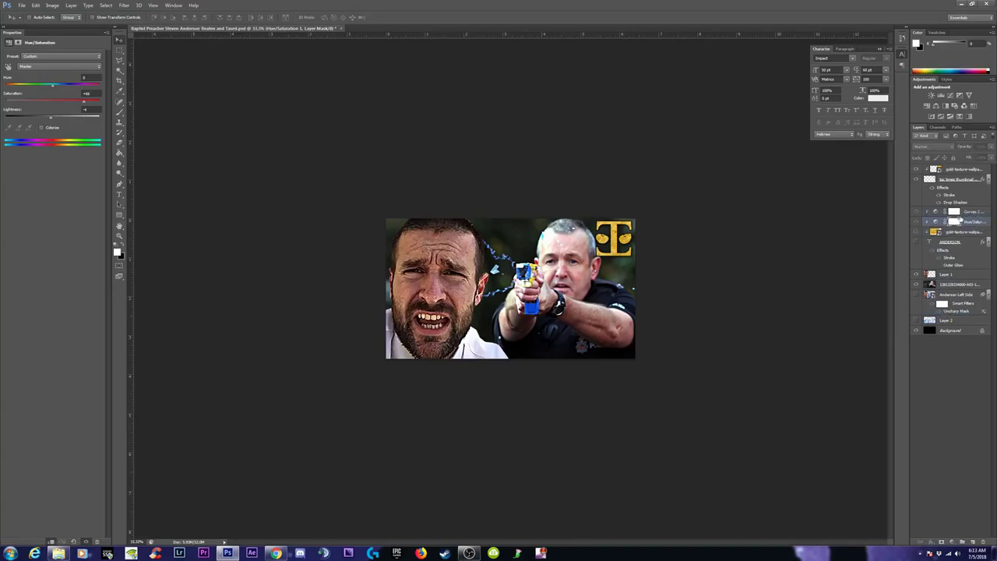
pyautogui.moveTo(968, 224); pyautogui.dragTo(967, 265)
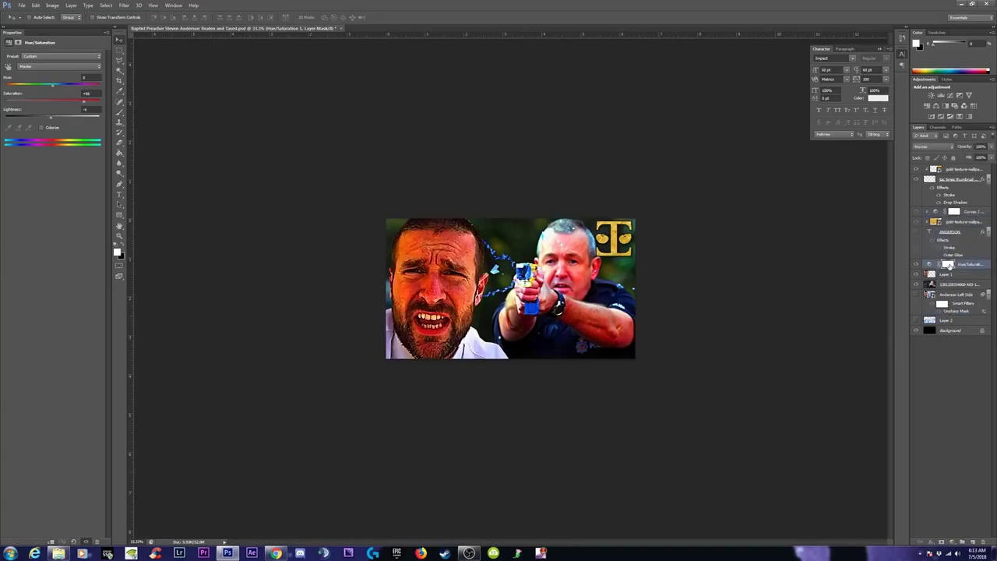
pyautogui.press('Delete')
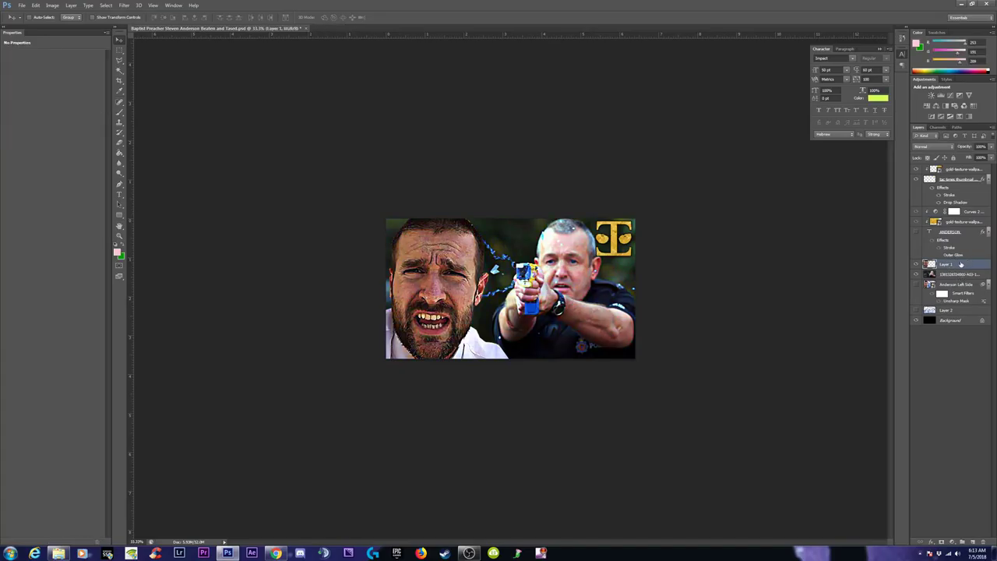
# Delete the remaining curves adjustment and the title text layer
pyautogui.click(958, 170)
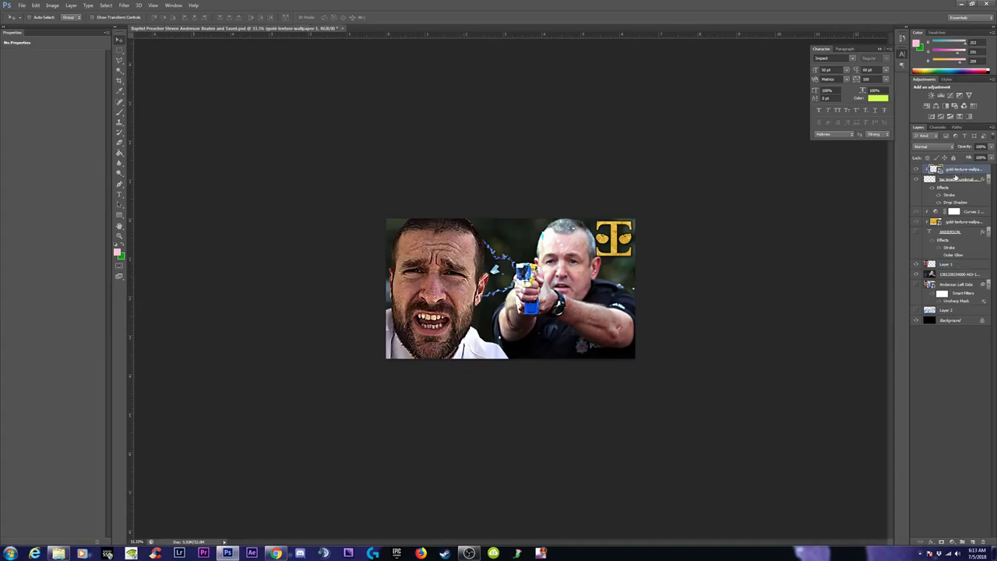
pyautogui.click(967, 212)
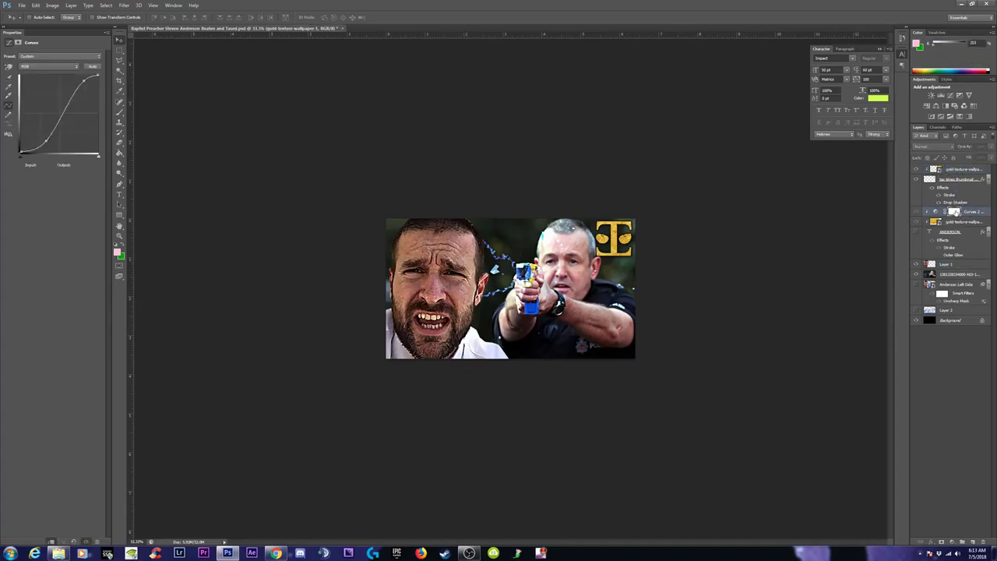
pyautogui.click(938, 211)
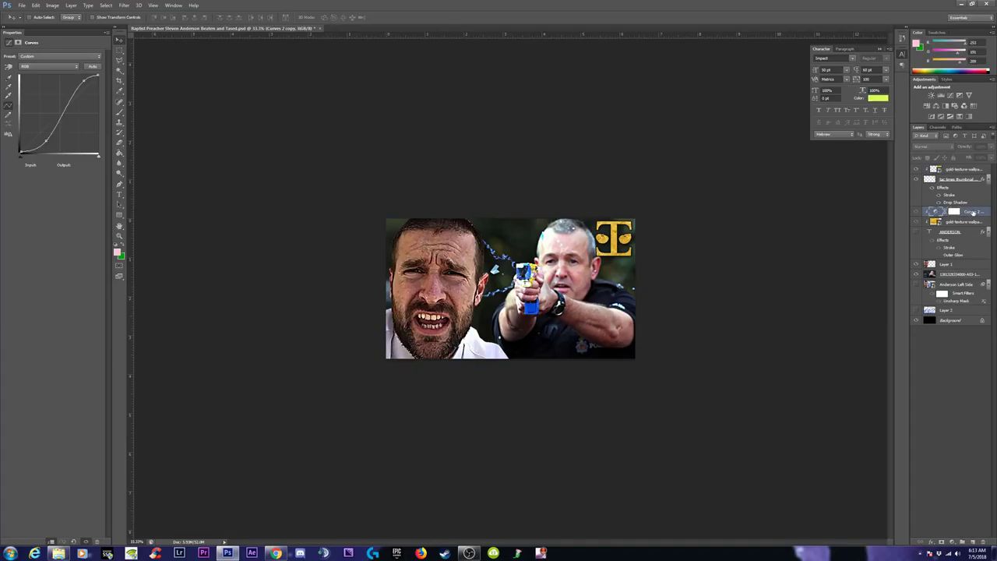
pyautogui.press('Delete')
pyautogui.click(952, 222)
pyautogui.press('Delete')
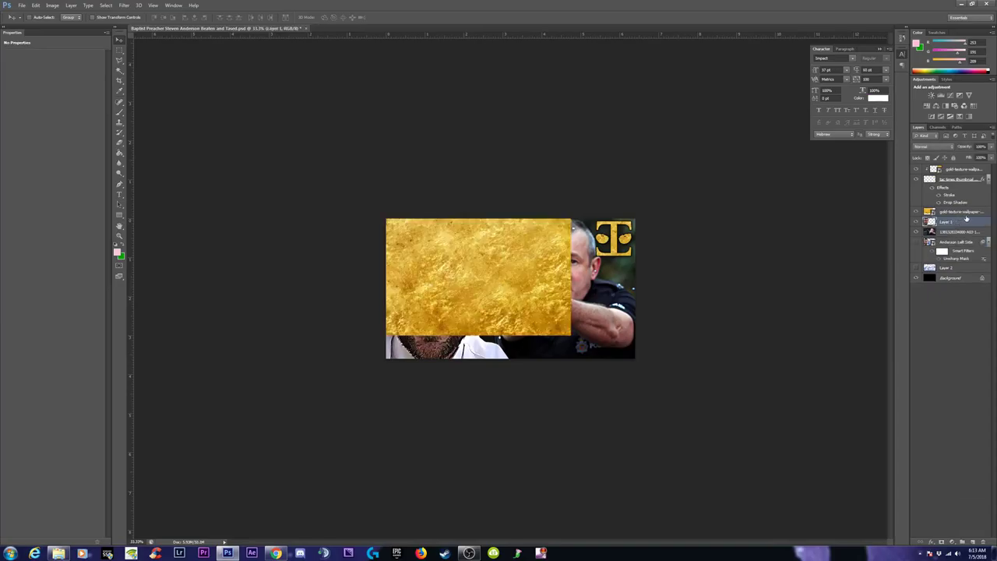
# Delete the gold texture copy and add a Curves adjustment that slightly brightens the photo
pyautogui.click(960, 212)
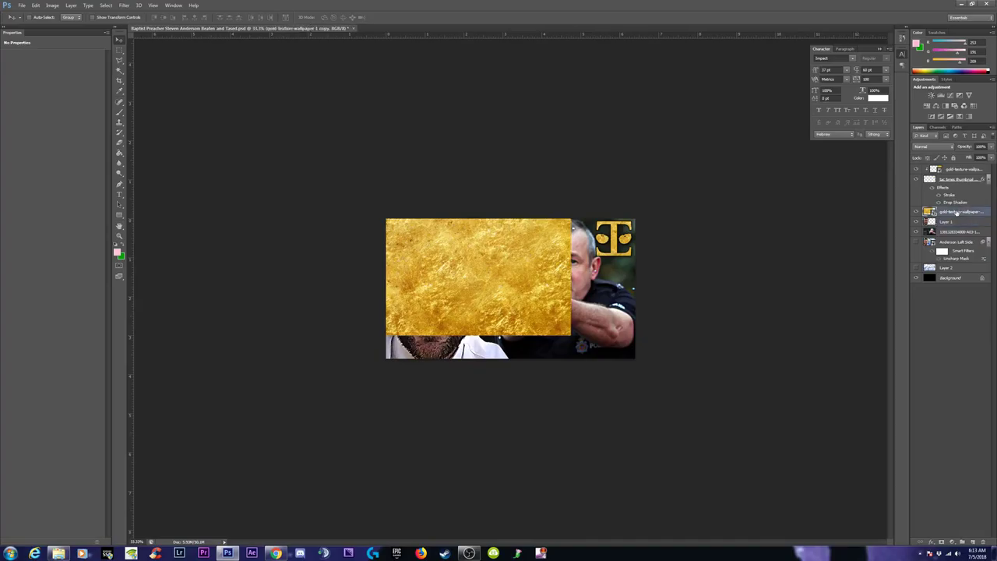
pyautogui.press('Delete')
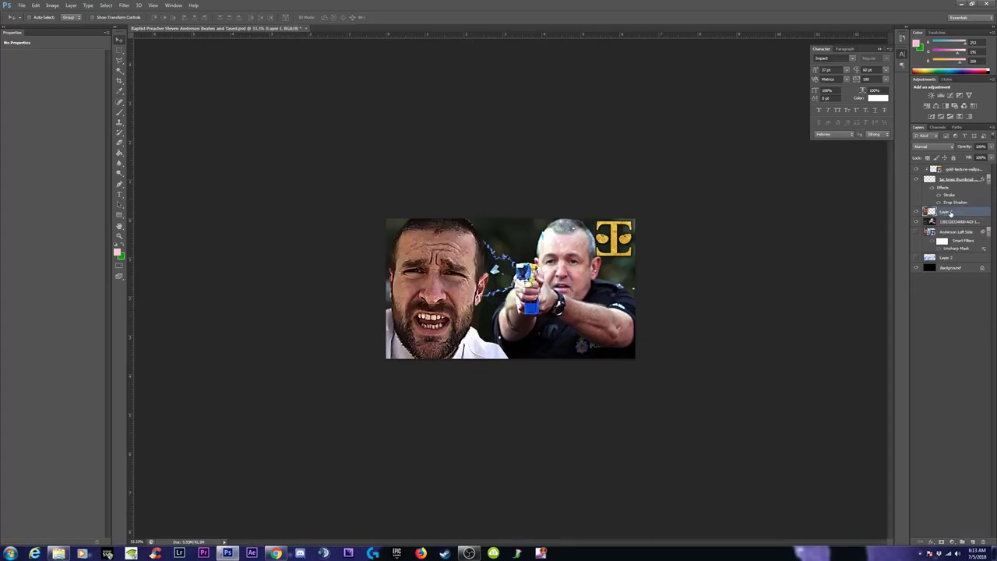
pyautogui.click(952, 542)
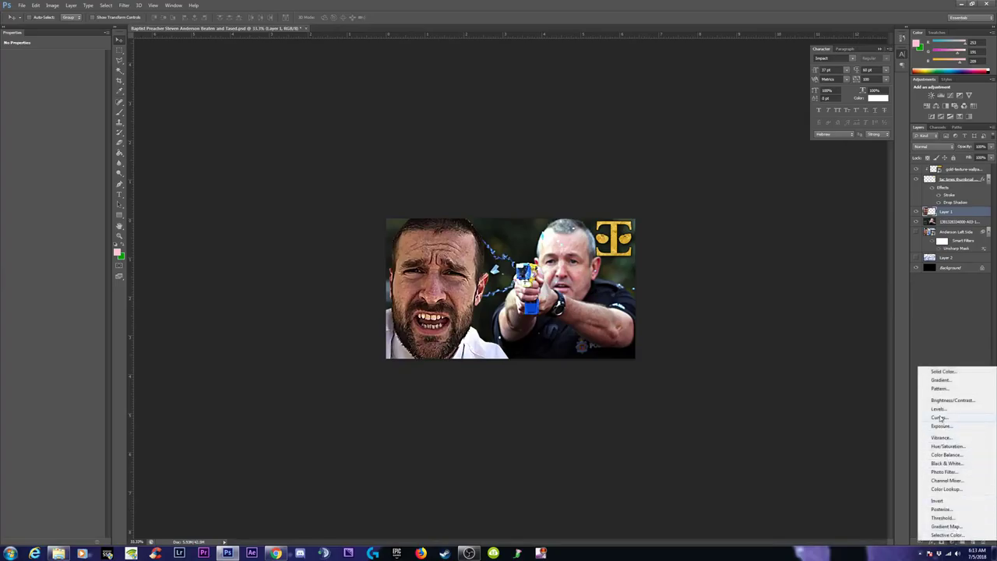
pyautogui.click(947, 421)
pyautogui.moveTo(80, 92); pyautogui.dragTo(55, 104)
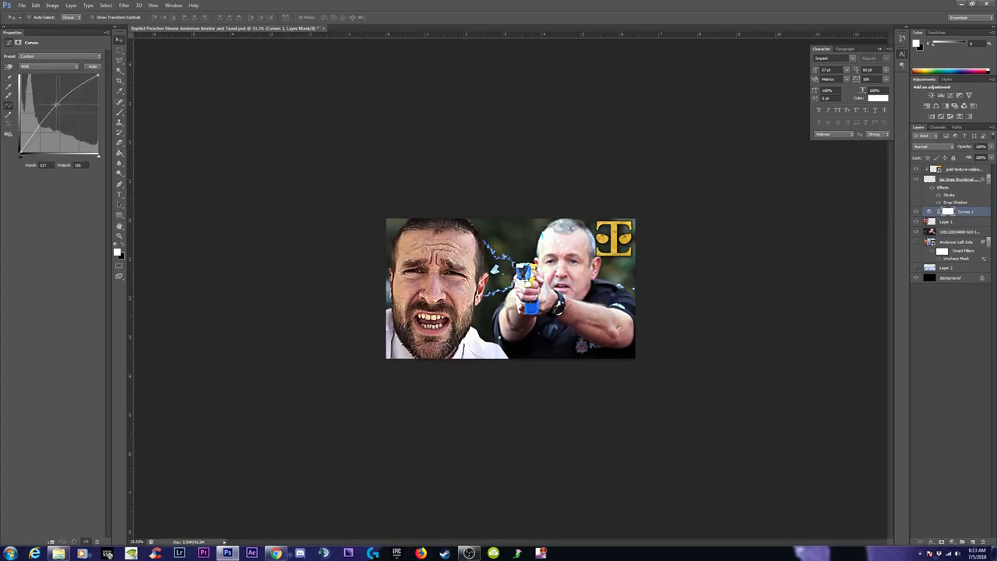
pyautogui.moveTo(56, 104); pyautogui.dragTo(60, 107)
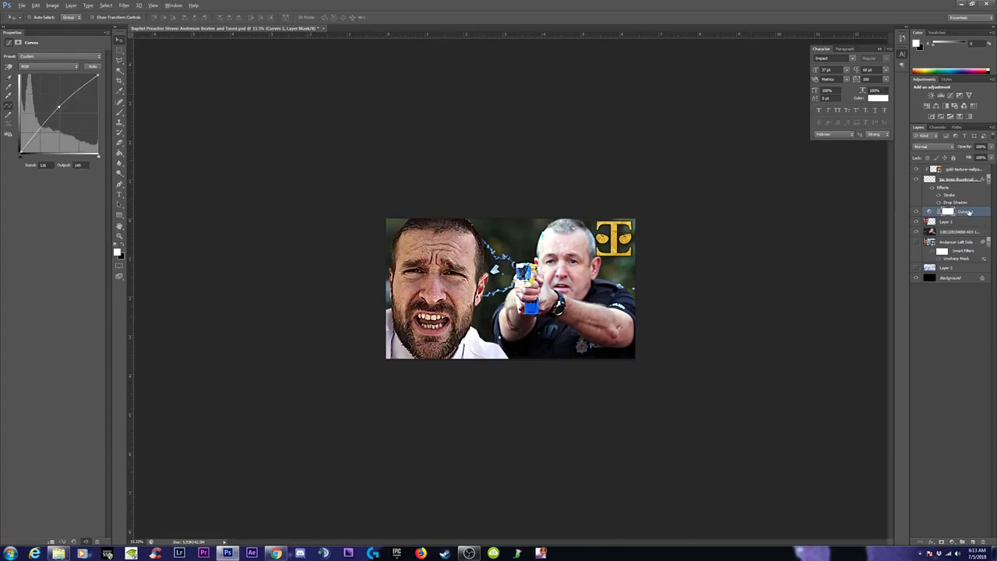
# Duplicate the curves below Layer 1, clip Curves 1, and flatten the copy's curve
pyautogui.moveTo(969, 212); pyautogui.dragTo(969, 227)
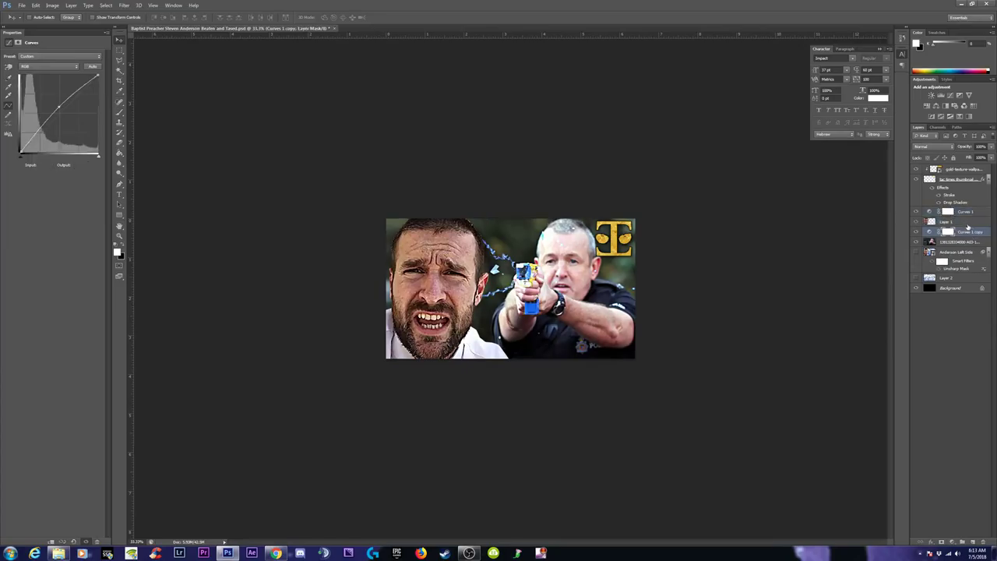
pyautogui.hotkey('ctrl', '2')
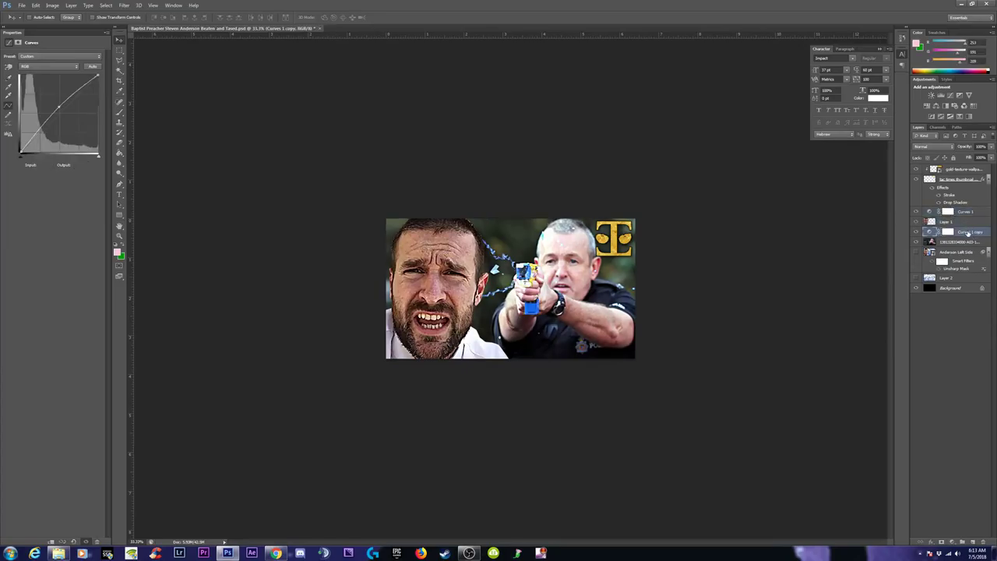
pyautogui.click(971, 215)
pyautogui.click(971, 217)
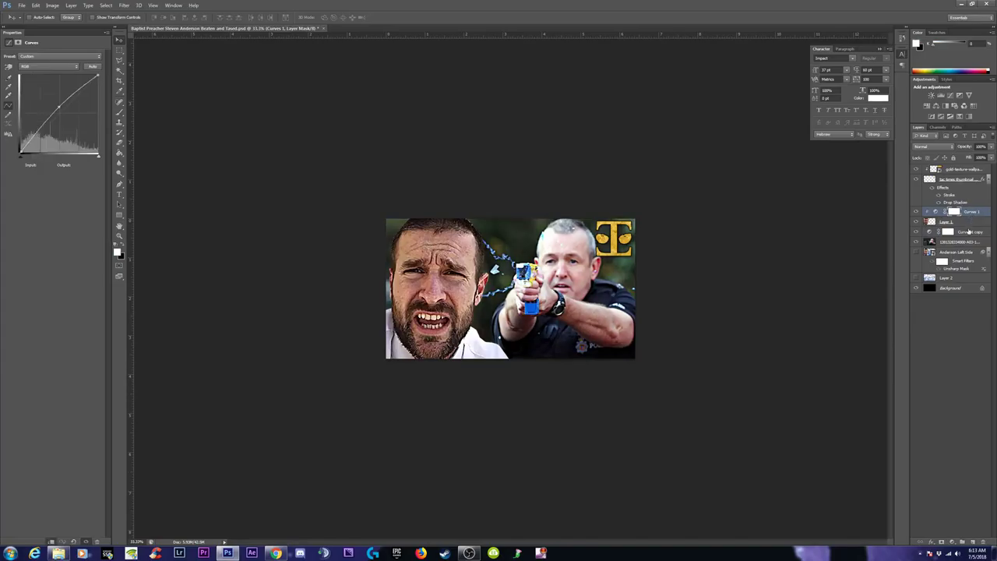
pyautogui.click(968, 233)
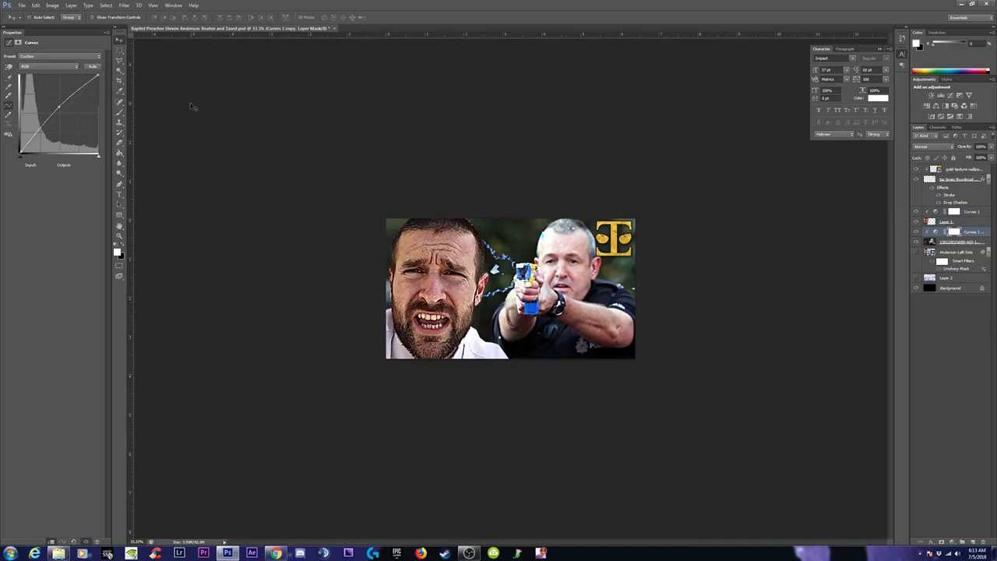
pyautogui.moveTo(58, 104); pyautogui.dragTo(64, 112)
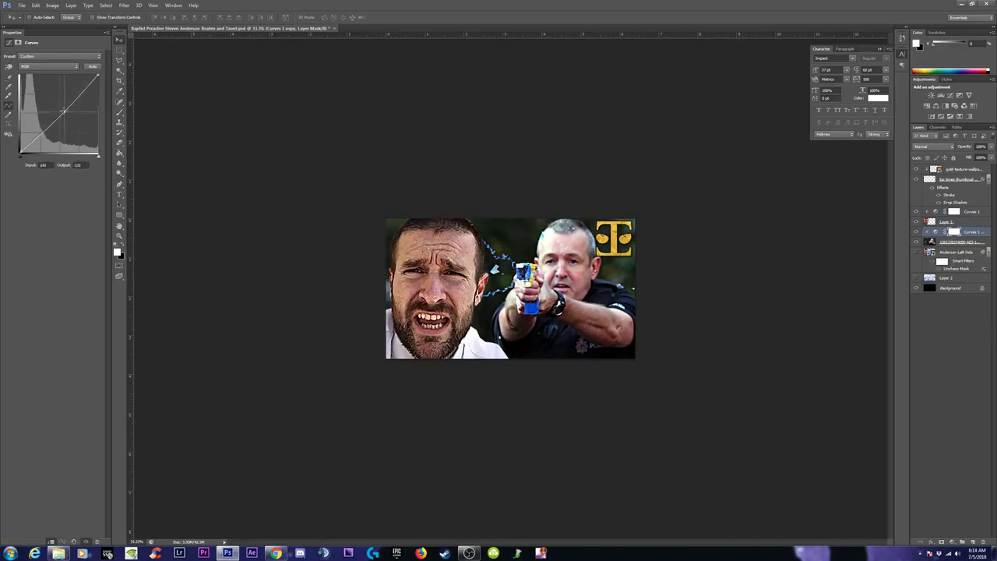
pyautogui.moveTo(64, 111); pyautogui.dragTo(53, 118)
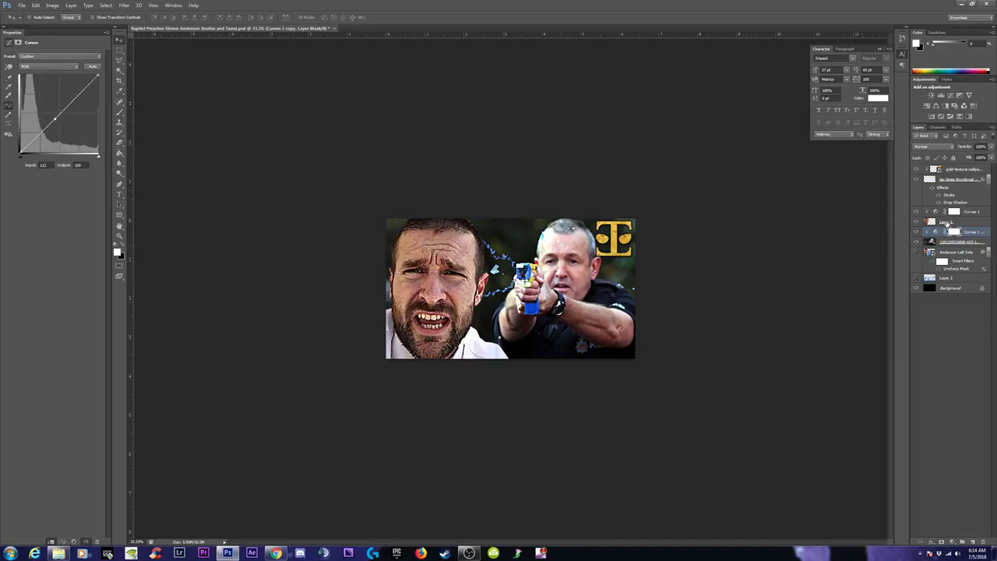
# Apply Unsharp Mask at 80% amount and 3.0 px radius to the officer photo layer
pyautogui.click(955, 242)
pyautogui.click(124, 6)
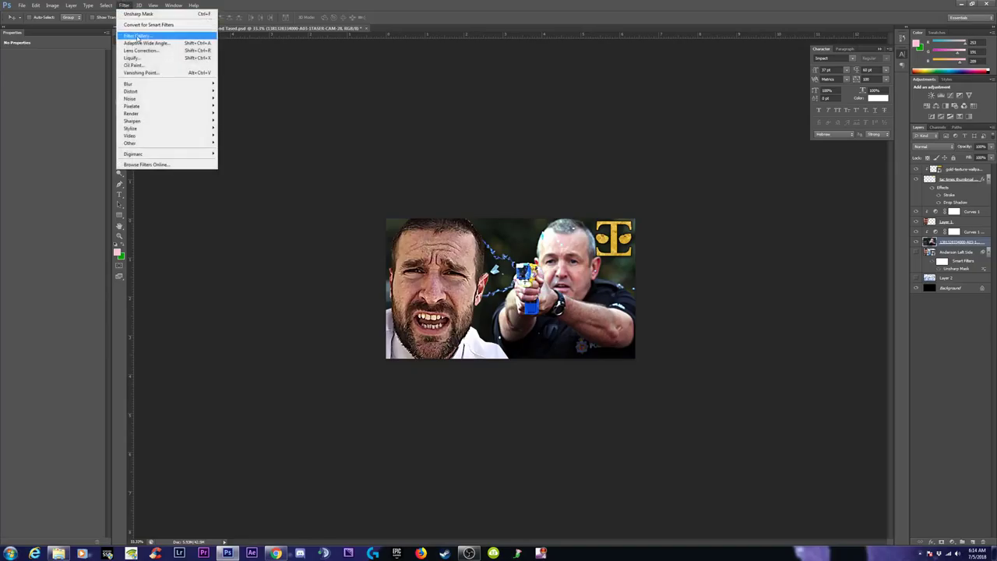
pyautogui.moveTo(132, 121)
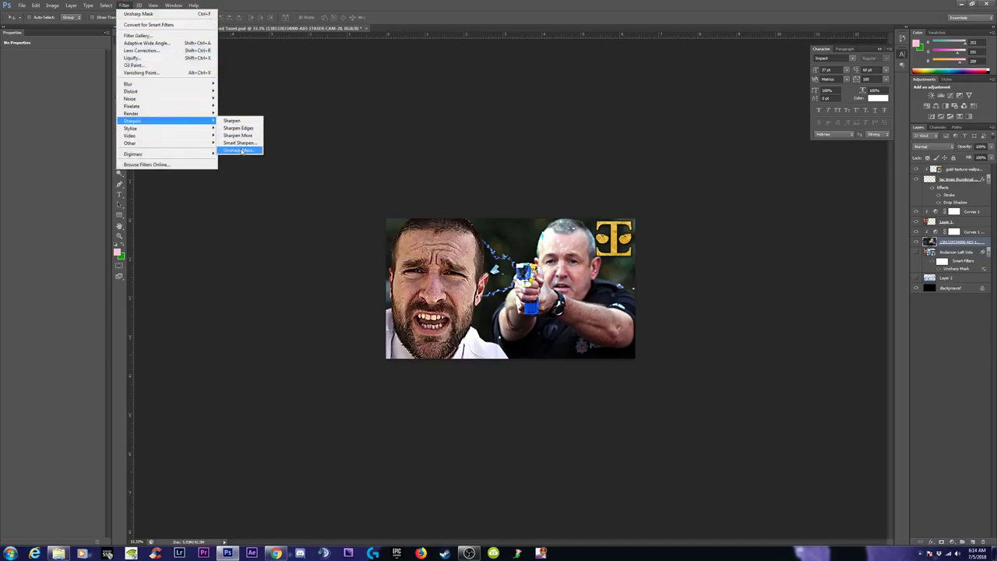
pyautogui.click(243, 151)
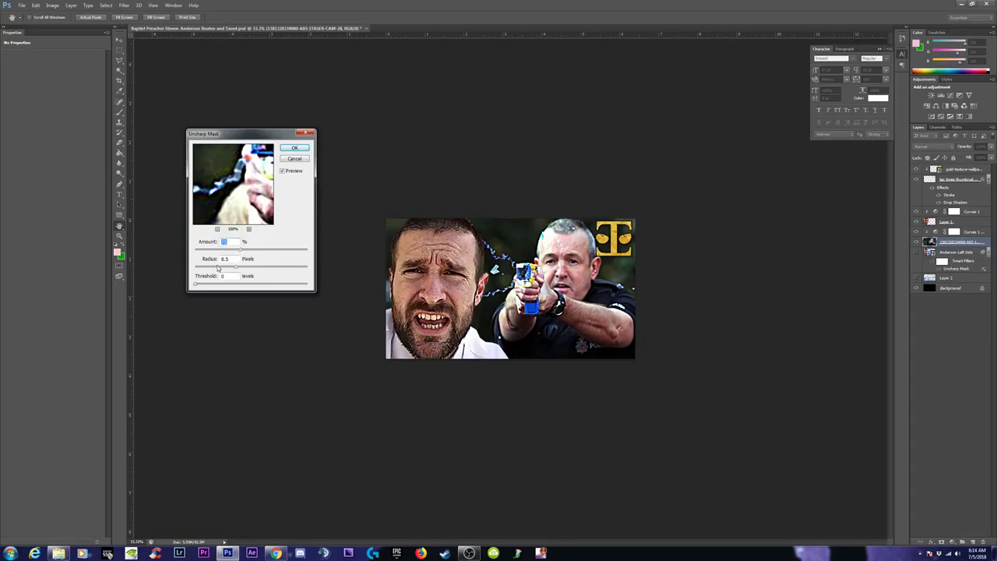
pyautogui.press('Tab')
pyautogui.hotkey('shift', 'Tab')
pyautogui.click(286, 160)
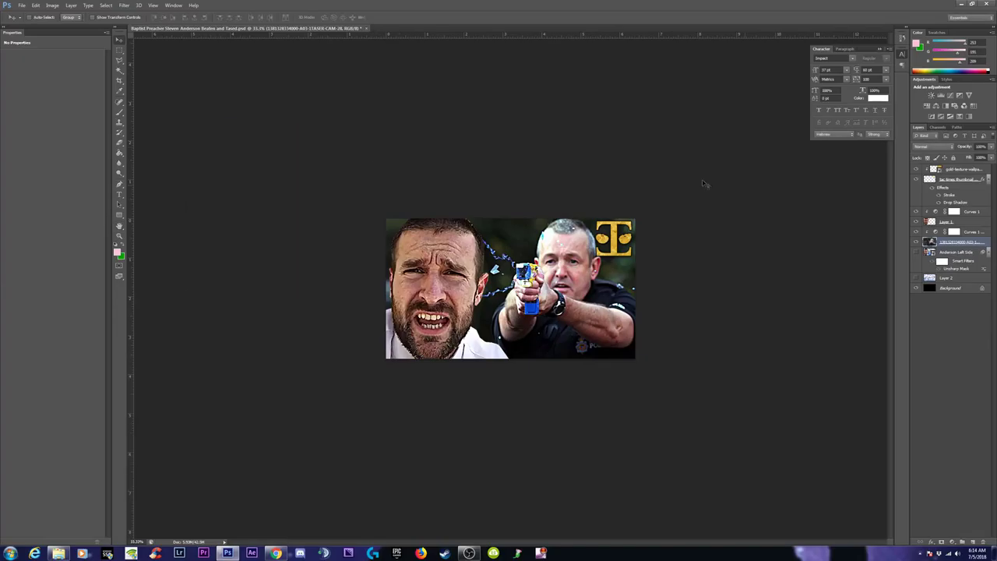
pyautogui.click(971, 170)
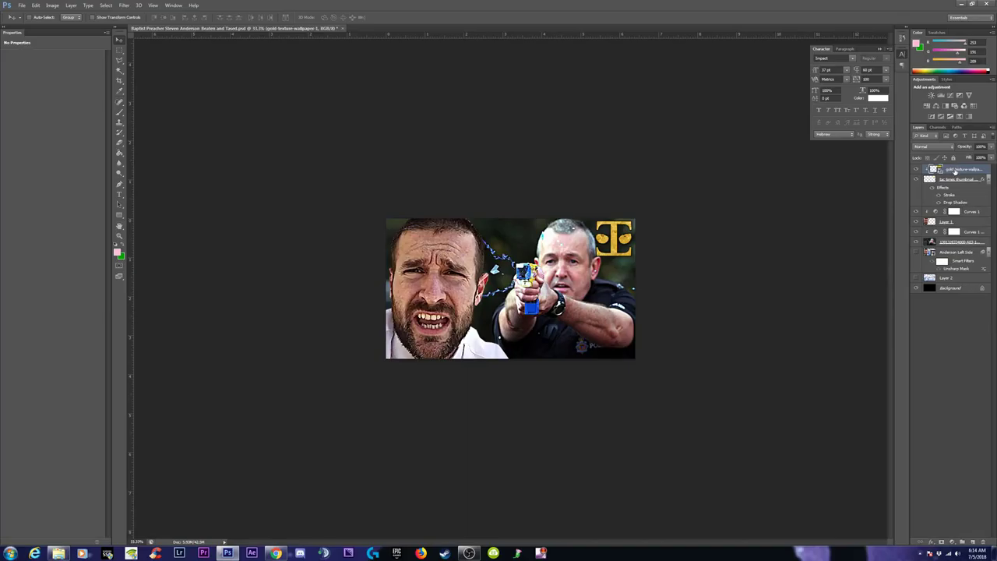
# Add a Hue/Saturation layer clipped to the gold texture, raise saturation to about +40, and save
pyautogui.click(952, 541)
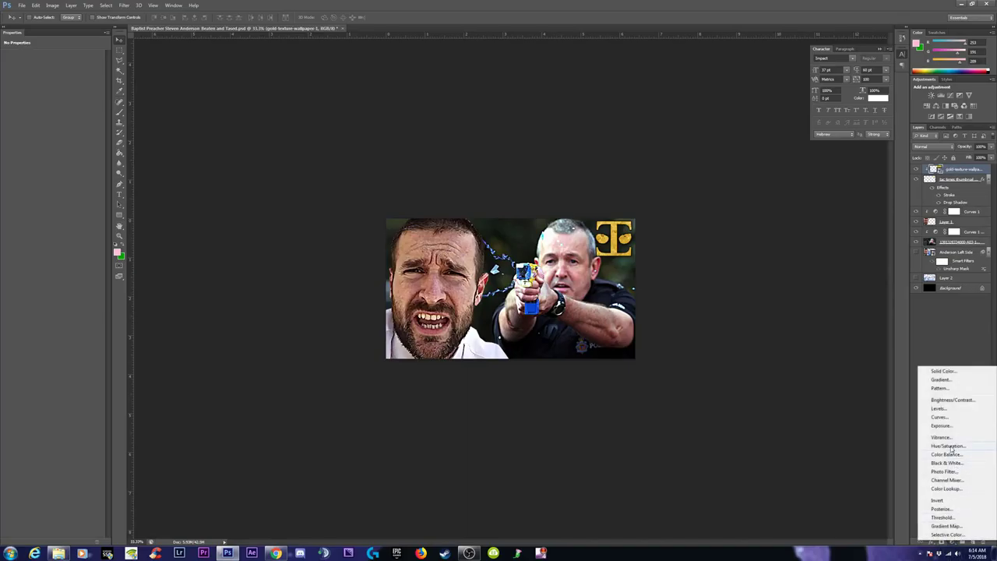
pyautogui.click(954, 449)
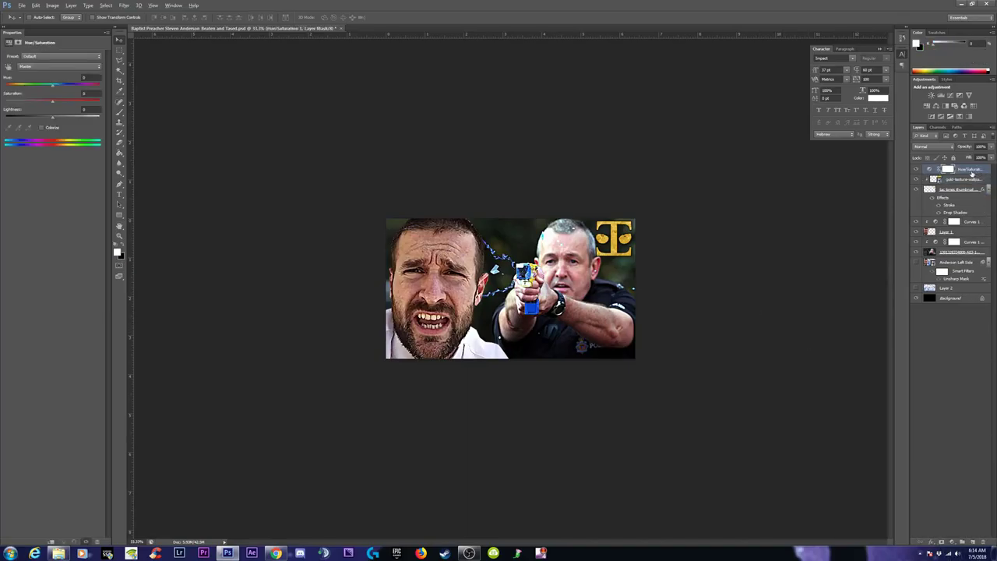
pyautogui.hotkey('ctrl', 'alt', 'g')
pyautogui.moveTo(77, 104); pyautogui.dragTo(81, 104)
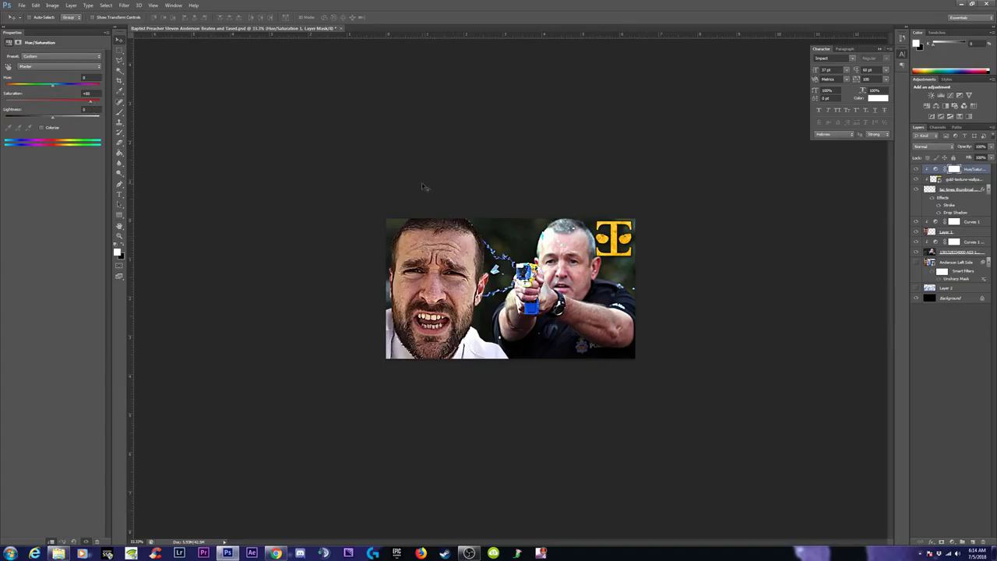
pyautogui.click(21, 6)
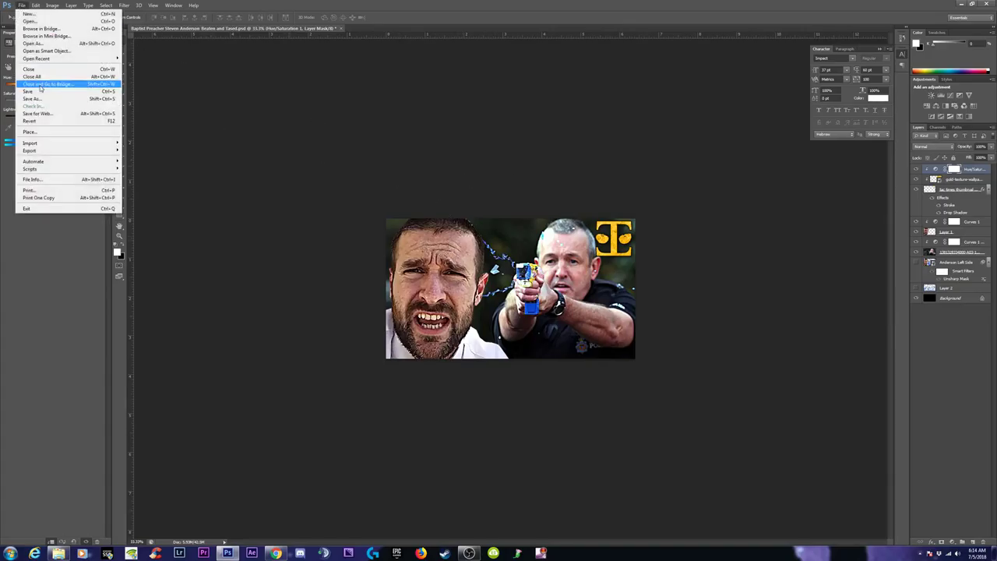
pyautogui.click(39, 94)
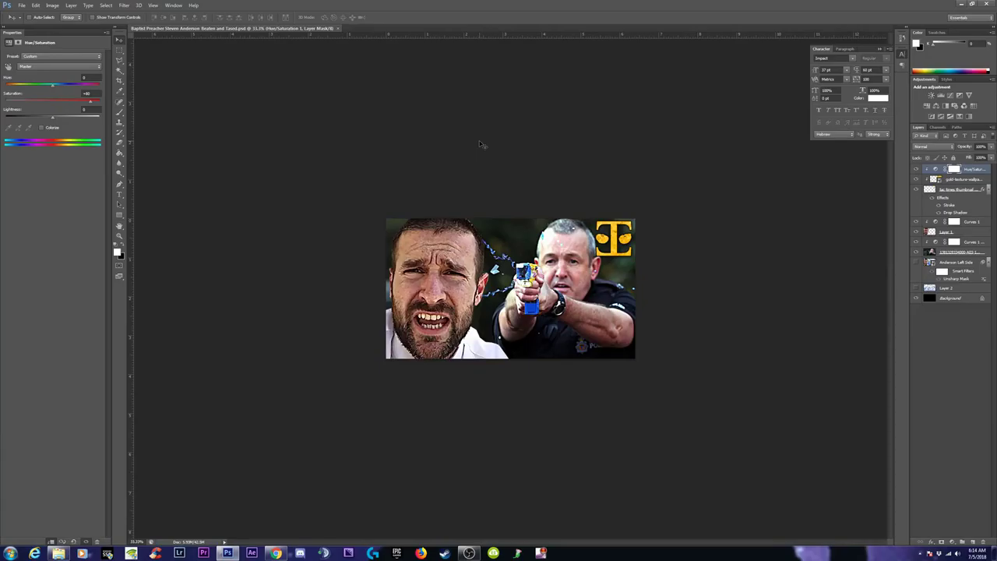
# Enlarge the officer photo with Free Transform so it fills more of the right side
pyautogui.click(961, 252)
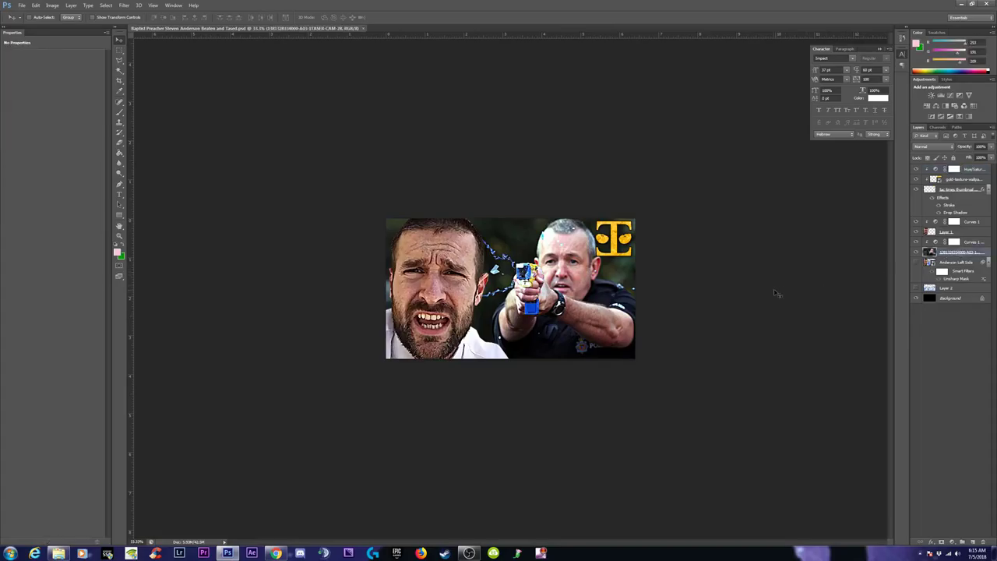
pyautogui.hotkey('ctrl', 't')
pyautogui.moveTo(379, 185); pyautogui.dragTo(366, 175)
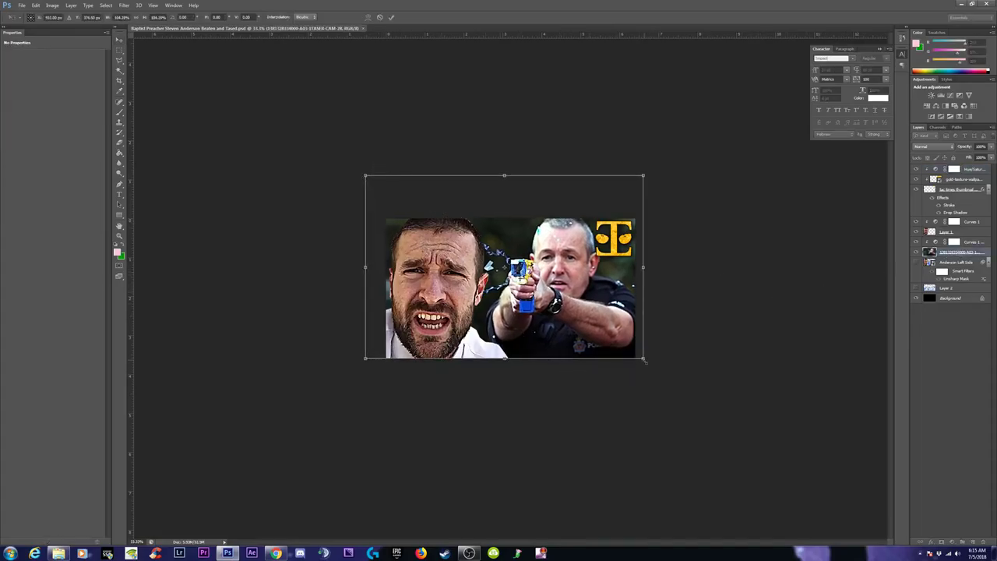
pyautogui.moveTo(644, 359); pyautogui.dragTo(630, 287)
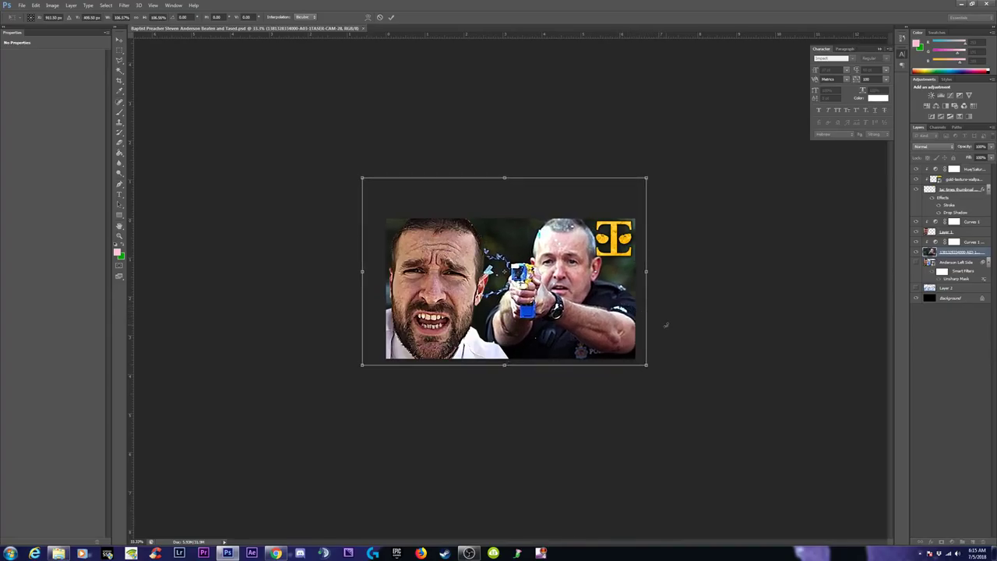
pyautogui.press('Return')
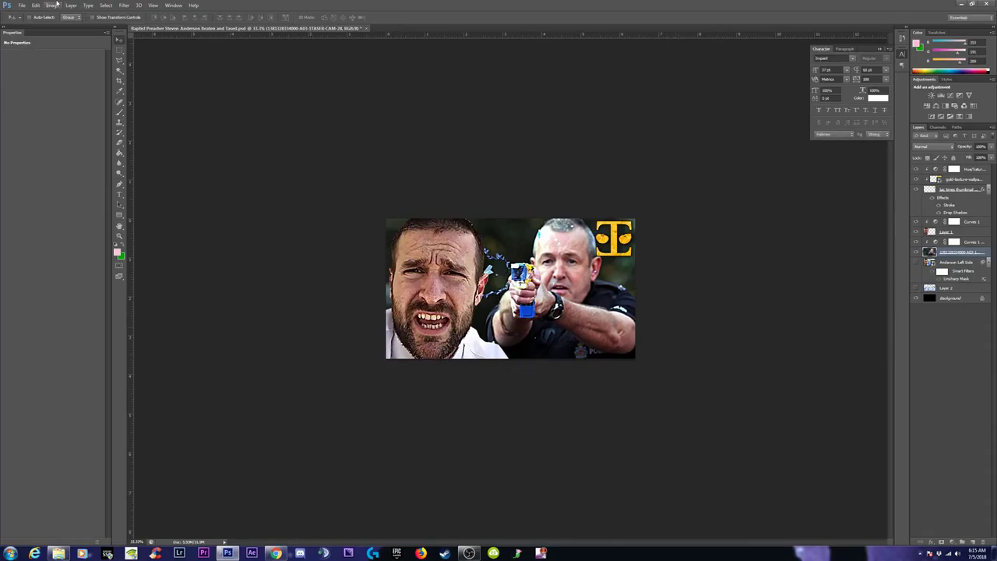
# Save the thumbnail document
pyautogui.click(21, 6)
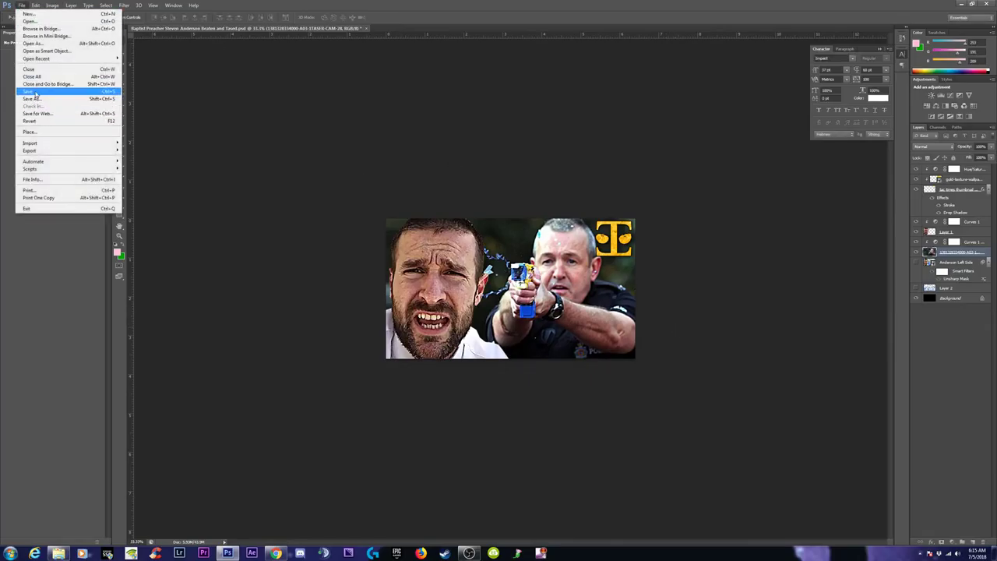
pyautogui.click(30, 91)
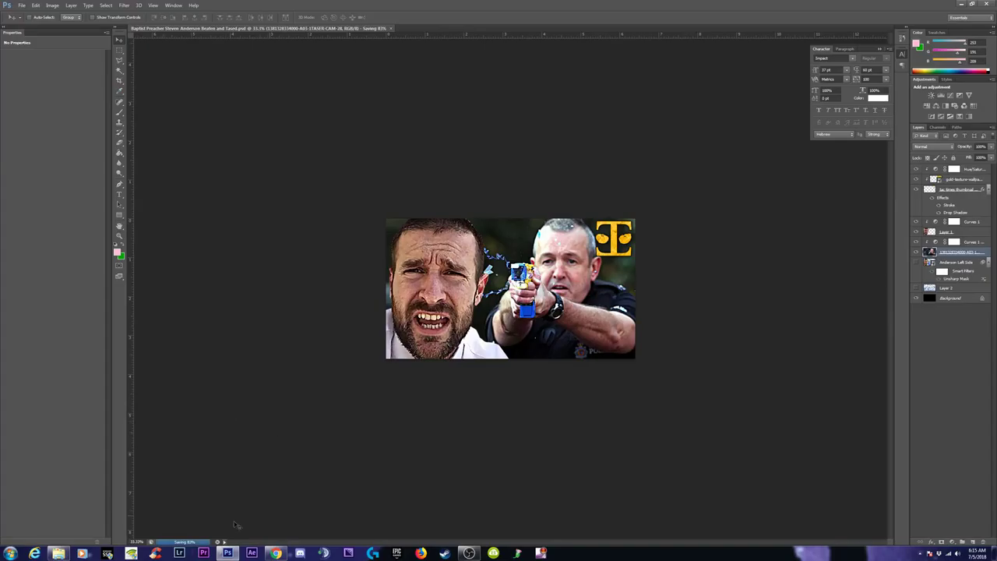
pyautogui.click(22, 5)
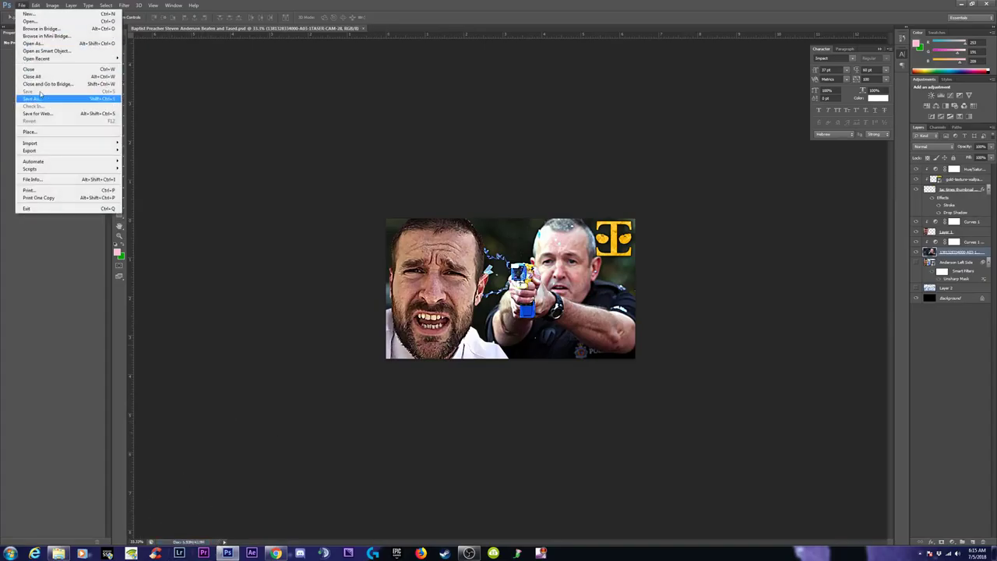
# Save a copy of the thumbnail as a JPEG at Maximum quality
pyautogui.click(39, 98)
pyautogui.click(569, 249)
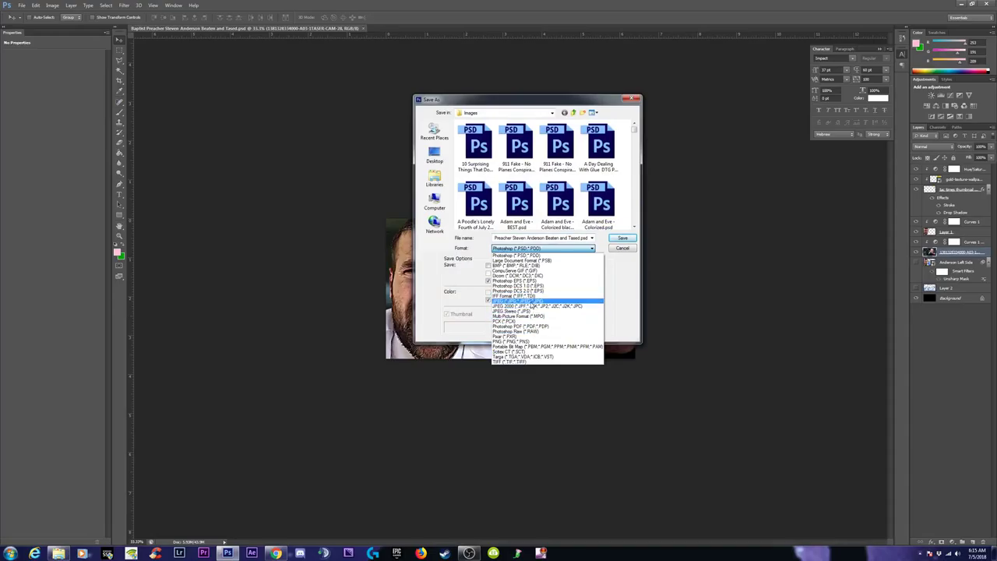
pyautogui.click(532, 301)
pyautogui.click(612, 239)
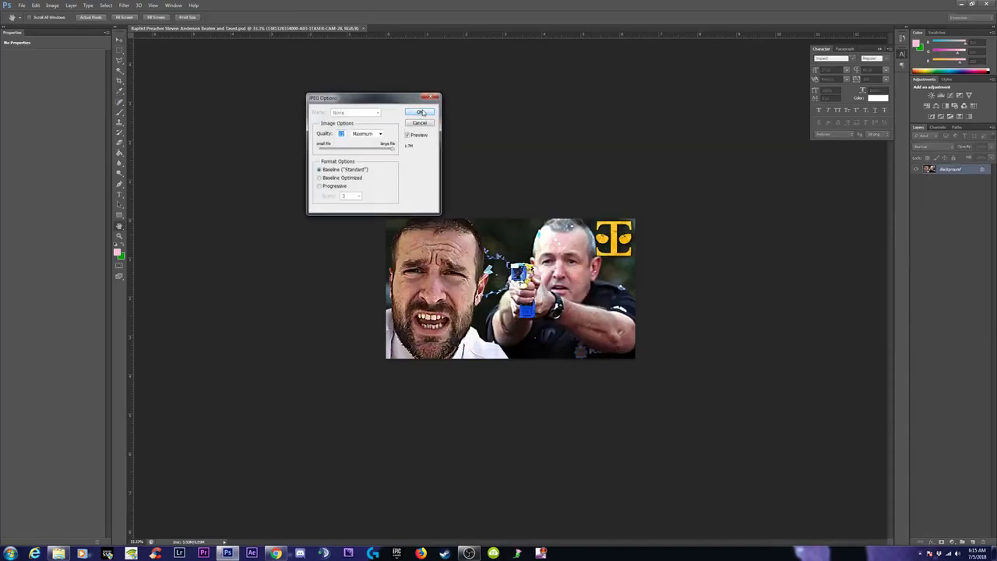
pyautogui.click(421, 112)
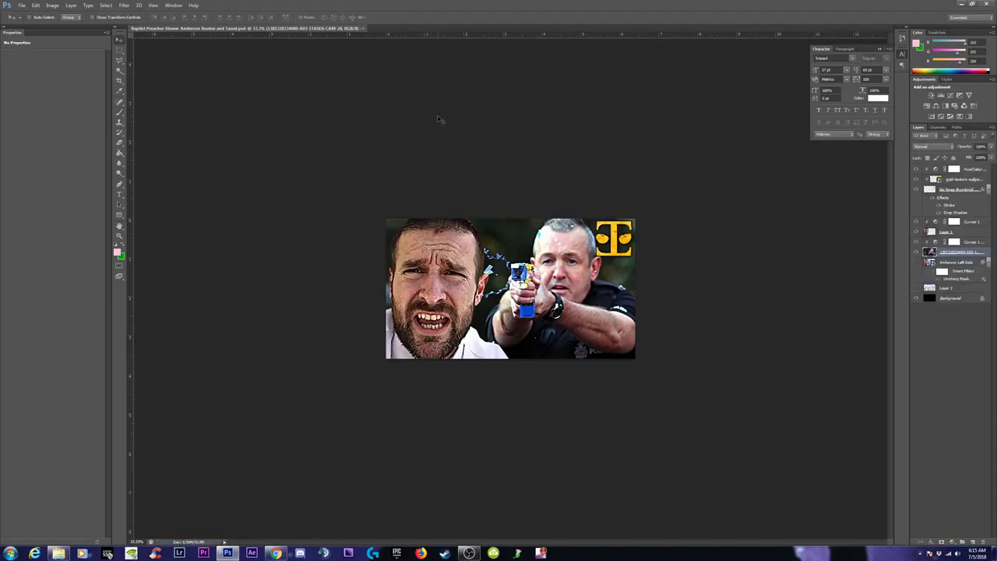
# Hide Photoshop, upload the 'tased' JPEG as the custom thumbnail, save, and open the navigation menu
pyautogui.click(972, 4)
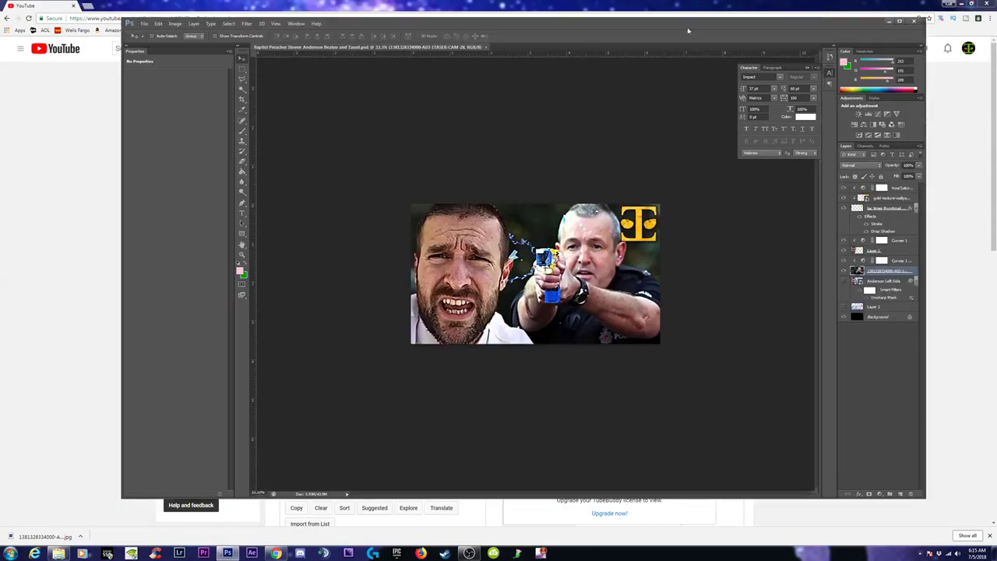
pyautogui.click(890, 21)
pyautogui.moveTo(459, 224)
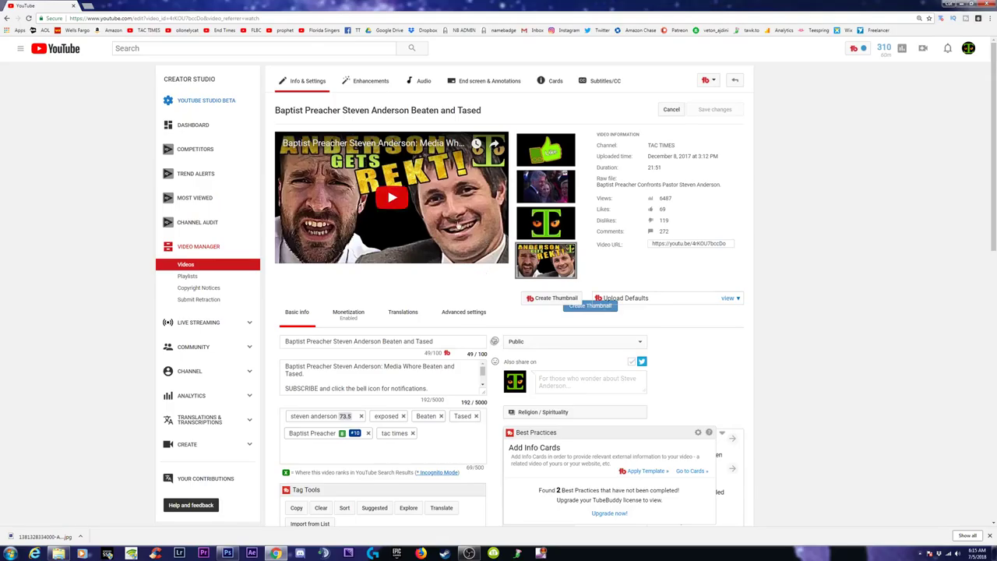
pyautogui.click(551, 268)
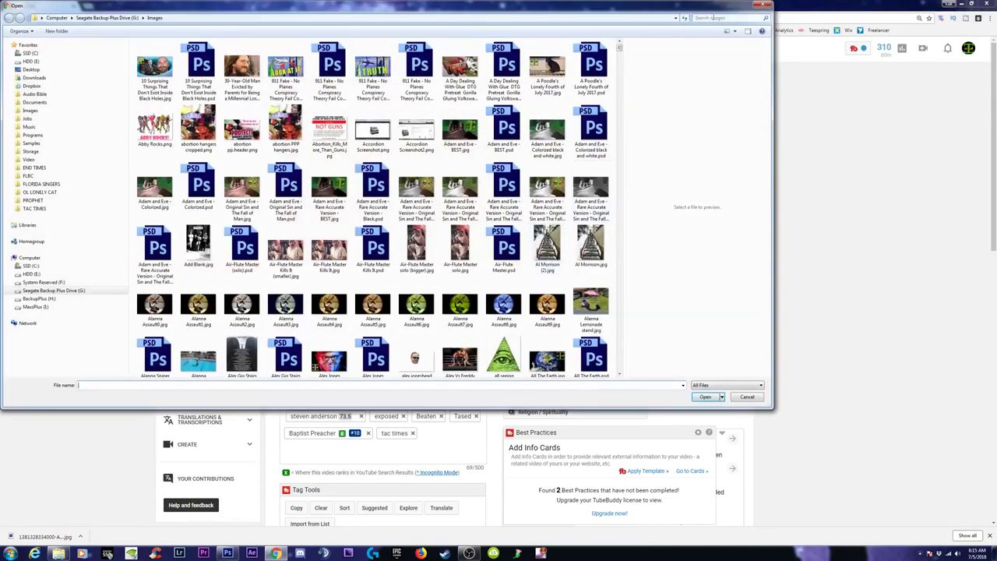
pyautogui.click(713, 17)
pyautogui.write('tased')
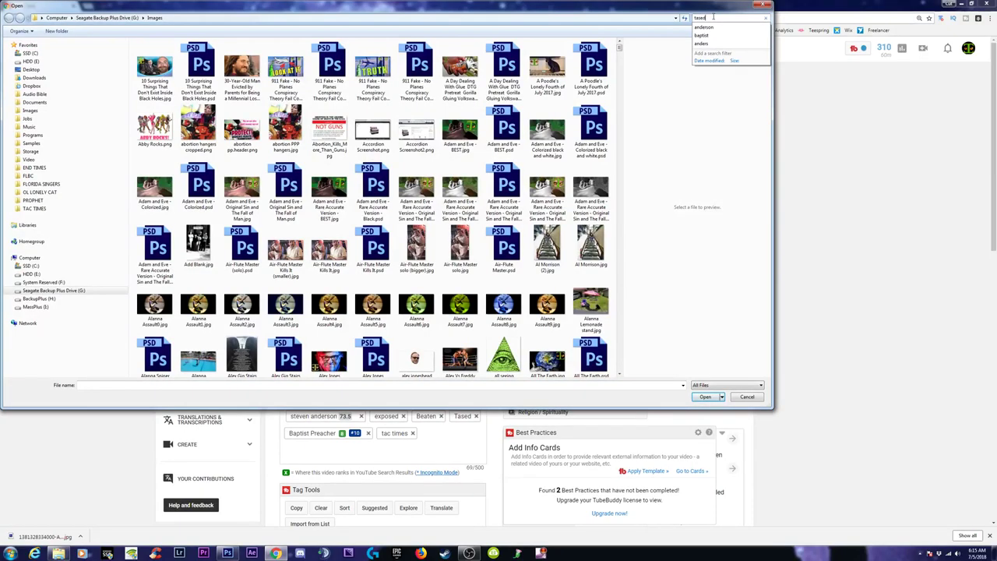
pyautogui.click(199, 76)
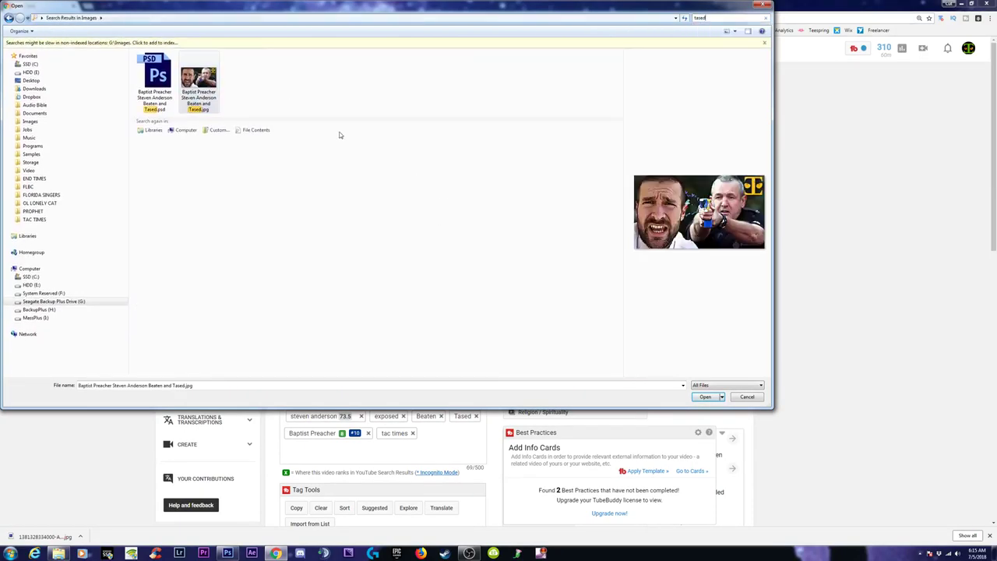
pyautogui.click(706, 396)
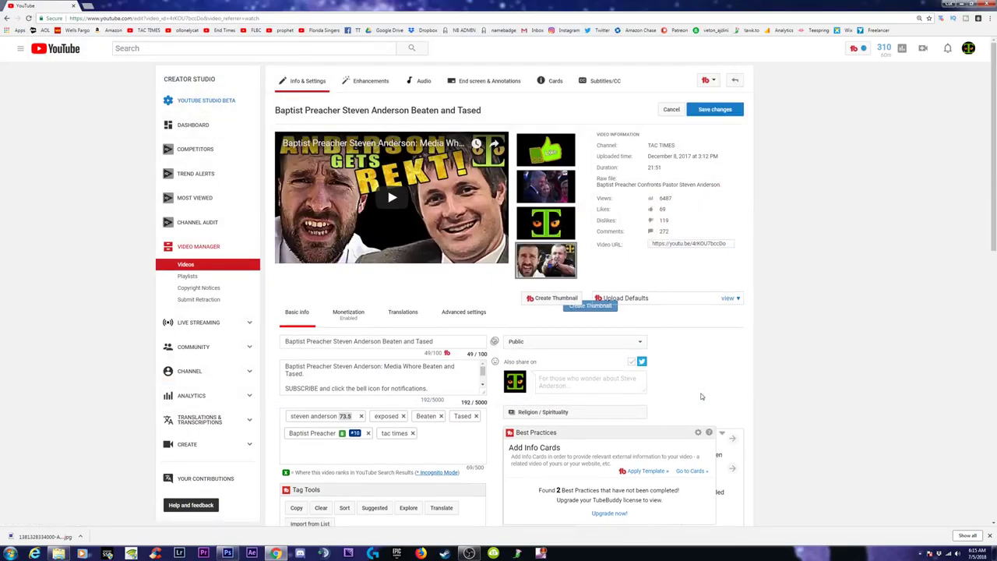
pyautogui.click(715, 109)
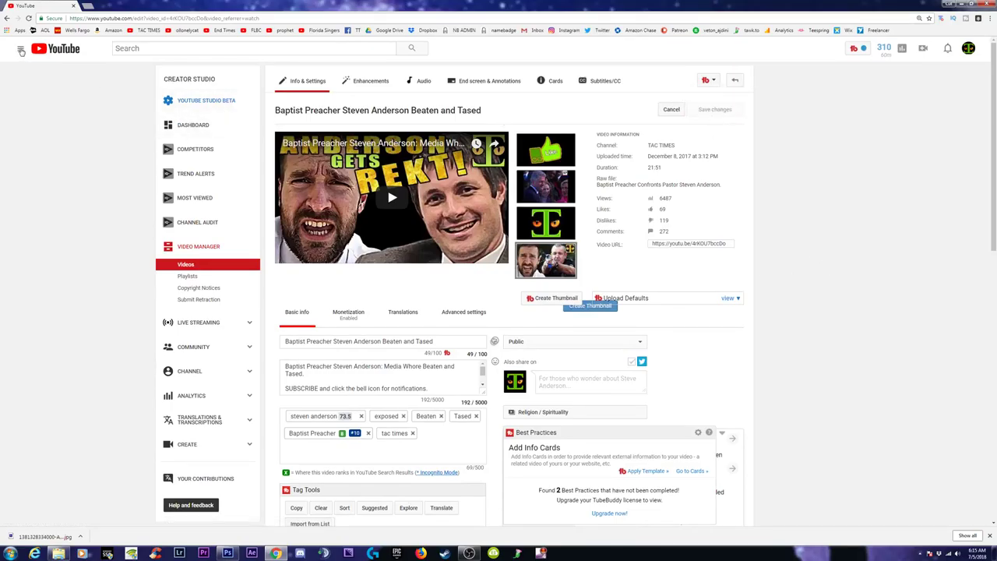
pyautogui.click(21, 49)
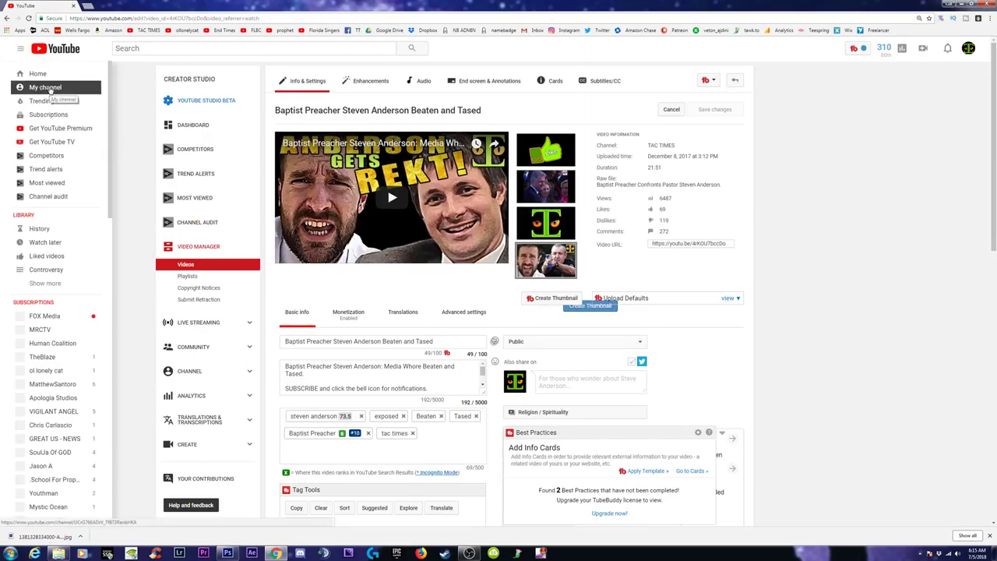
# Search the TAC TIMES channel for 'anderson' and list its uploads, dismissing the CSV offer
pyautogui.click(50, 90)
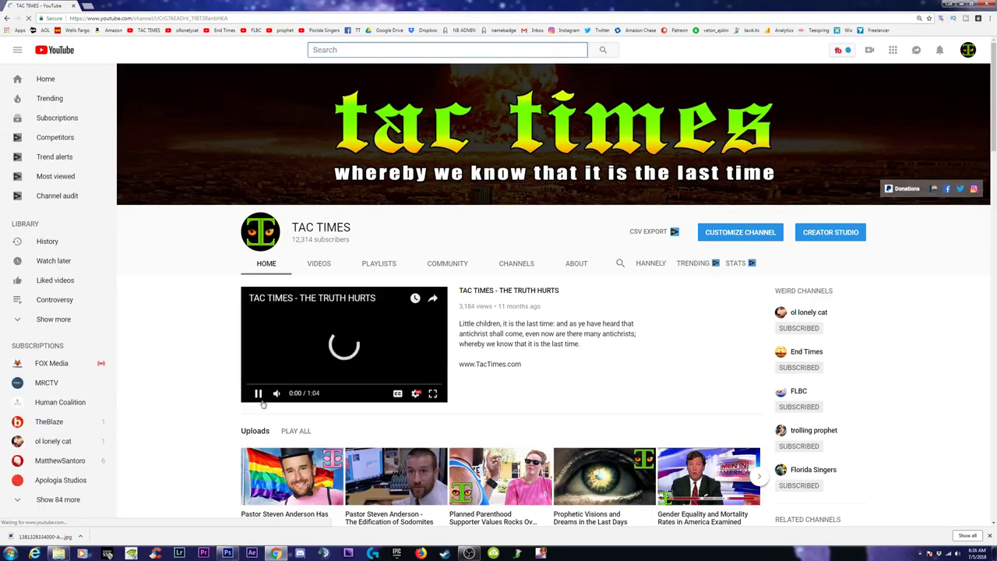
pyautogui.click(648, 231)
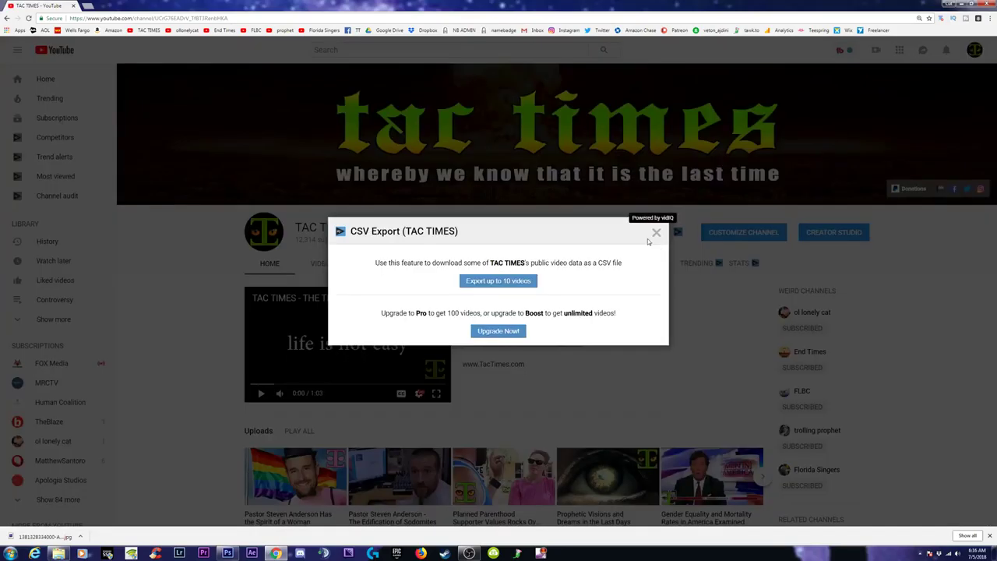
pyautogui.click(657, 232)
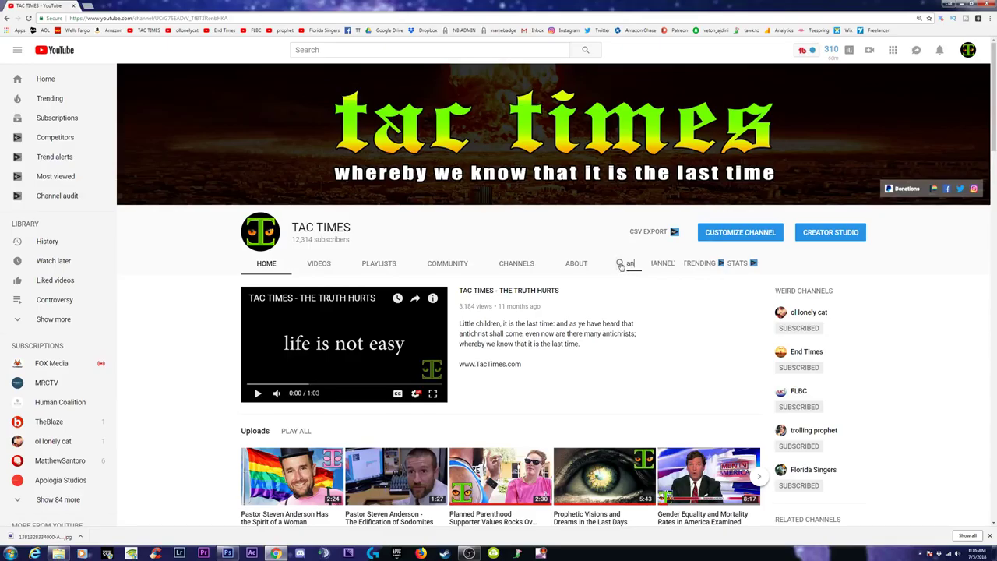
pyautogui.write('derson')
pyautogui.press('Return')
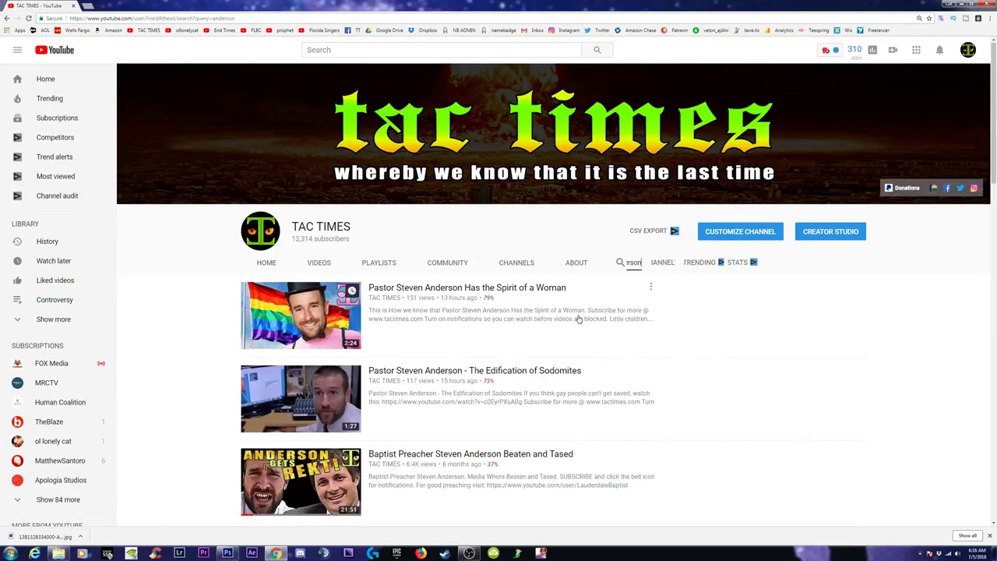
pyautogui.scroll(-2, 579, 319)
pyautogui.scroll(2, 501, 291)
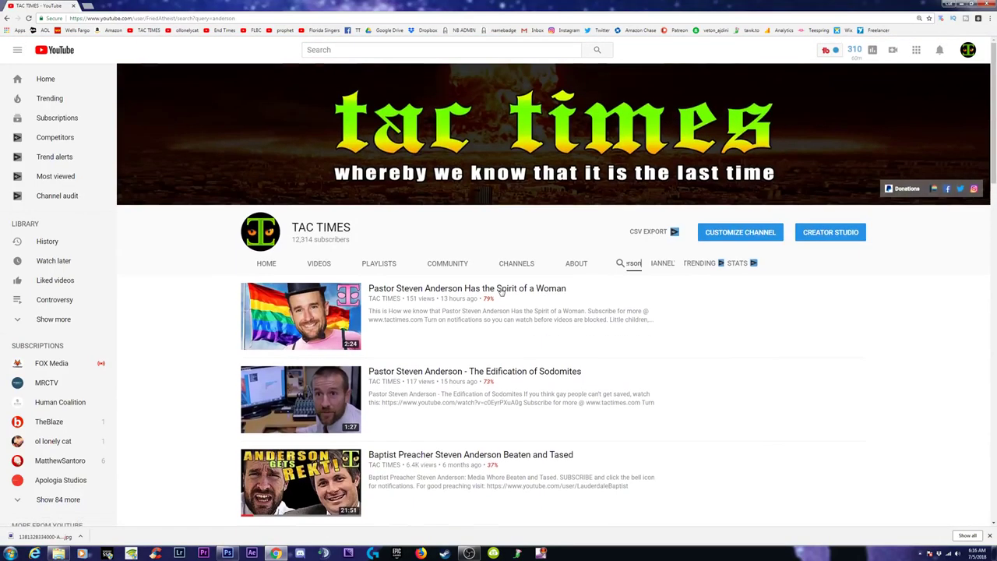
pyautogui.click(319, 263)
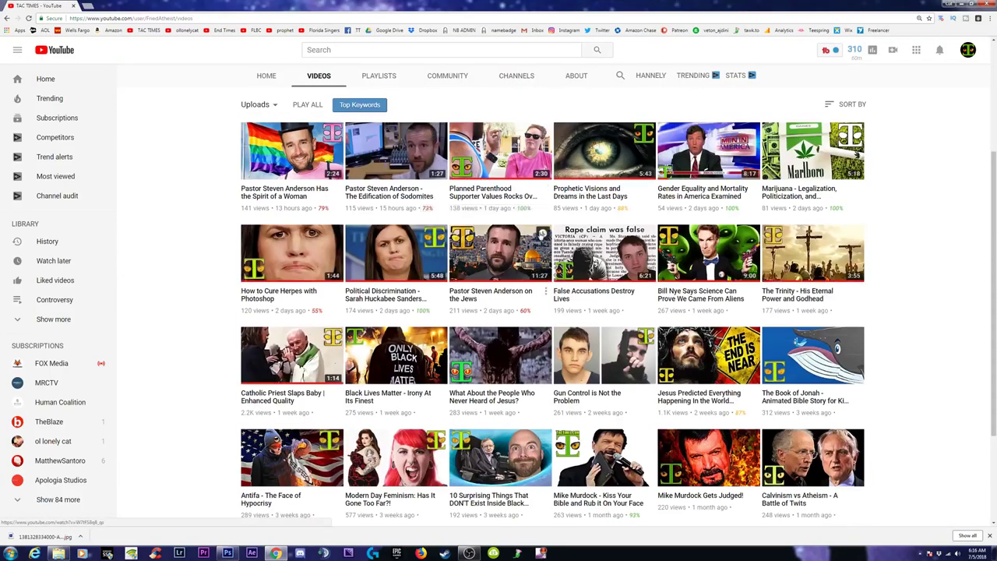
pyautogui.scroll(-3, 549, 243)
pyautogui.scroll(-3, 550, 243)
pyautogui.scroll(-3, 550, 243)
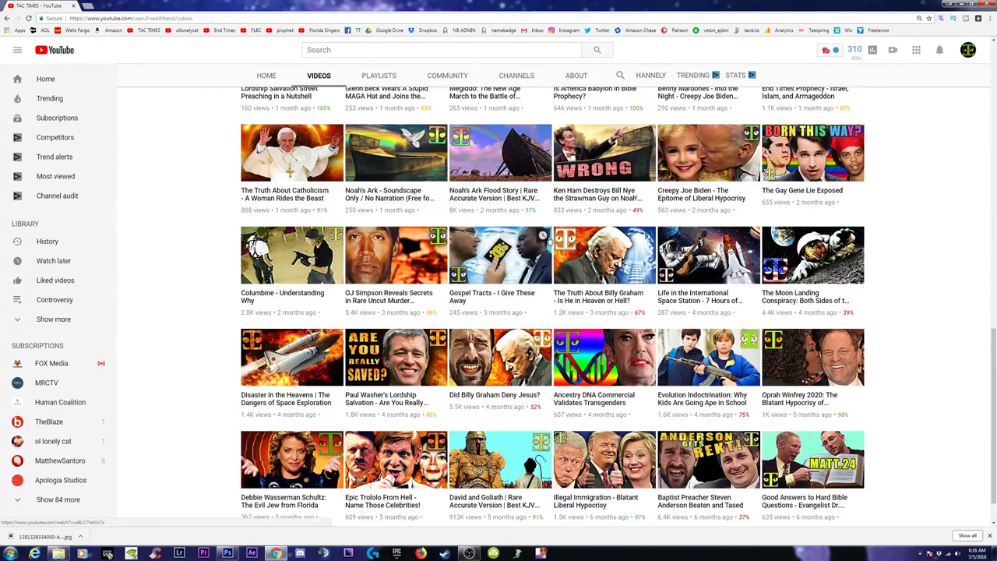
pyautogui.scroll(-3, 550, 243)
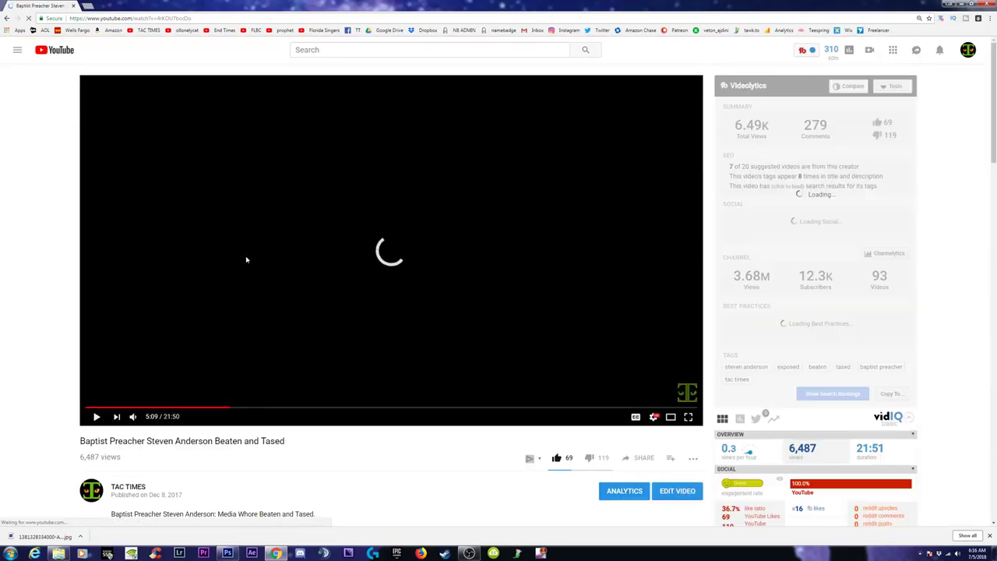
# Check the 'Beaten and Tased' video's monetization settings, then return to the video list
pyautogui.click(676, 490)
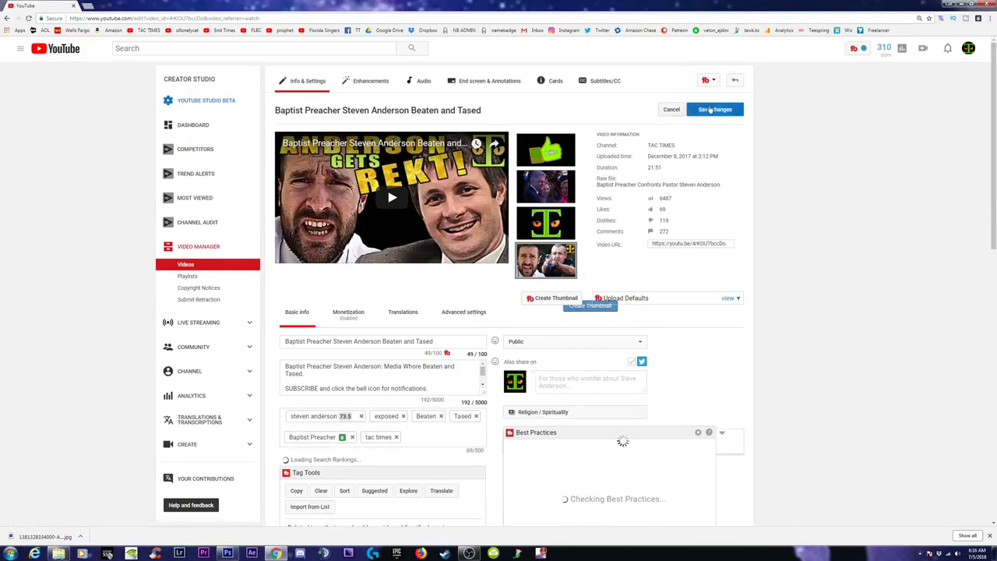
pyautogui.scroll(-3, 769, 304)
pyautogui.scroll(-2, 771, 304)
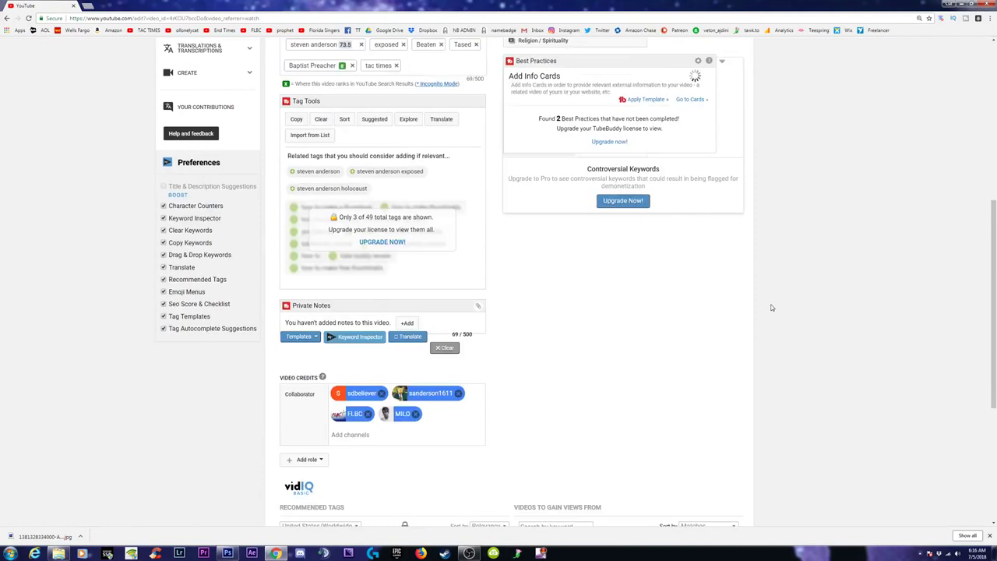
pyautogui.scroll(2, 771, 307)
pyautogui.scroll(3, 772, 308)
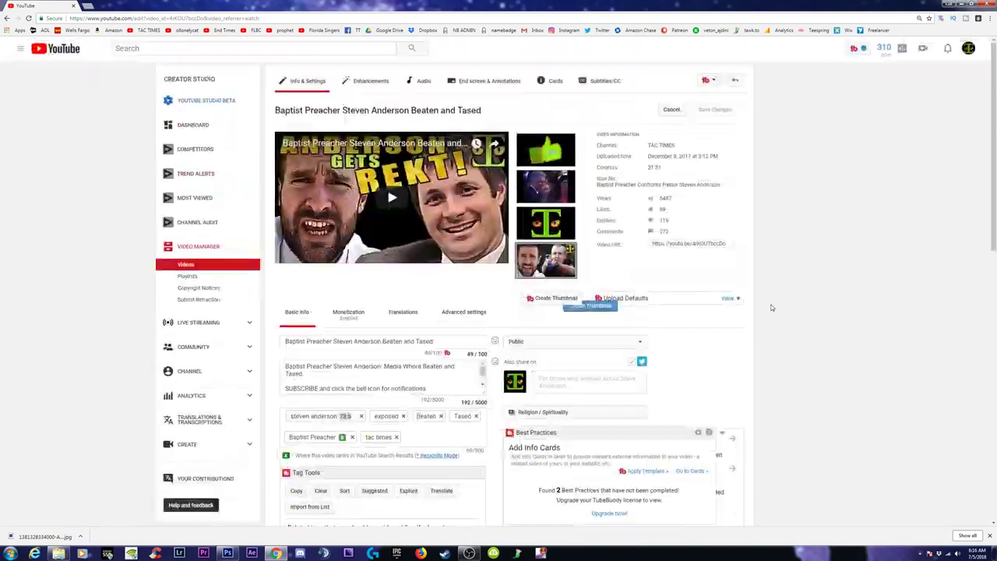
pyautogui.click(348, 314)
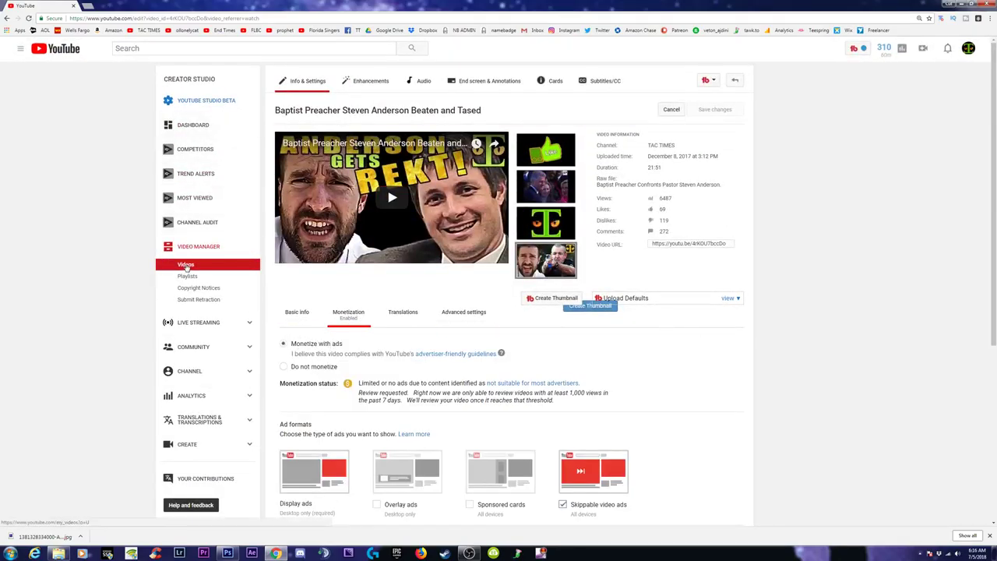
pyautogui.click(187, 265)
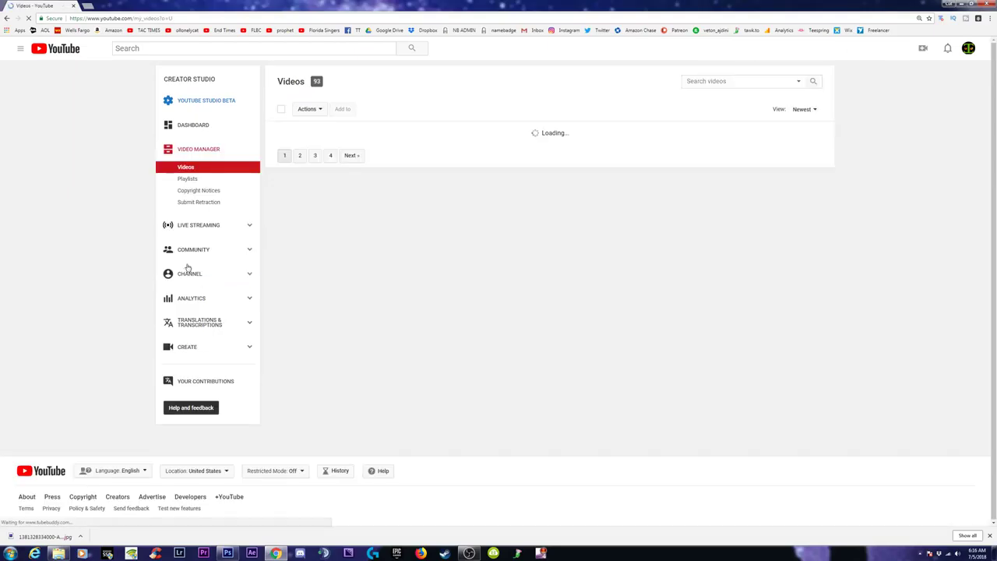
# Search uploaded videos for 'anderson', then go to the TAC TIMES channel home page
pyautogui.click(720, 81)
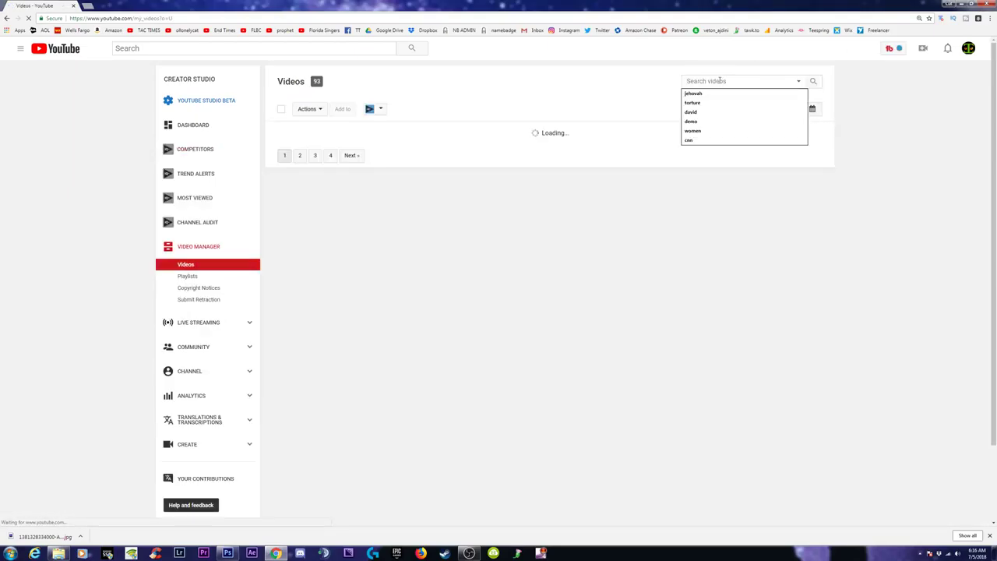
pyautogui.write('anderson')
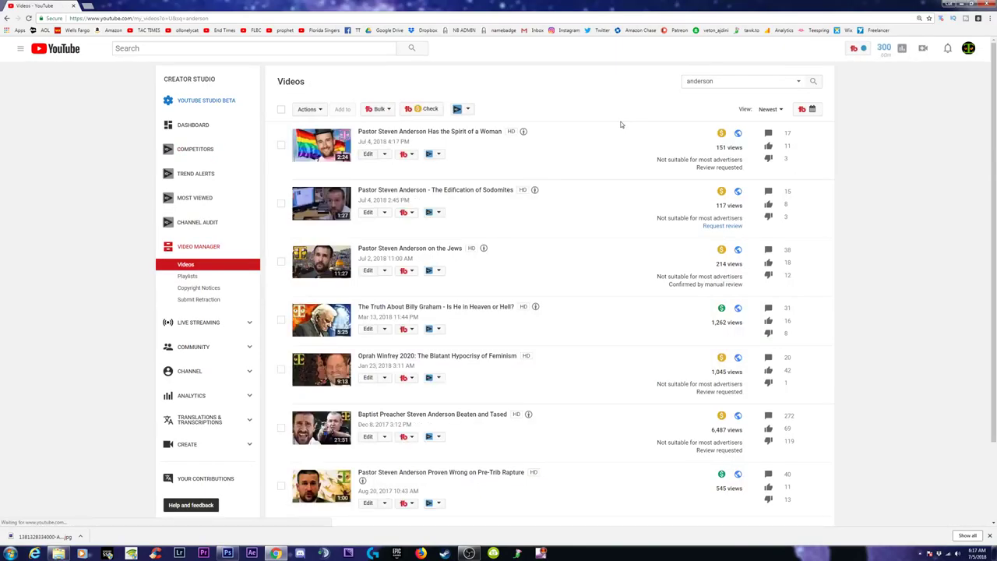
pyautogui.scroll(-2, 429, 273)
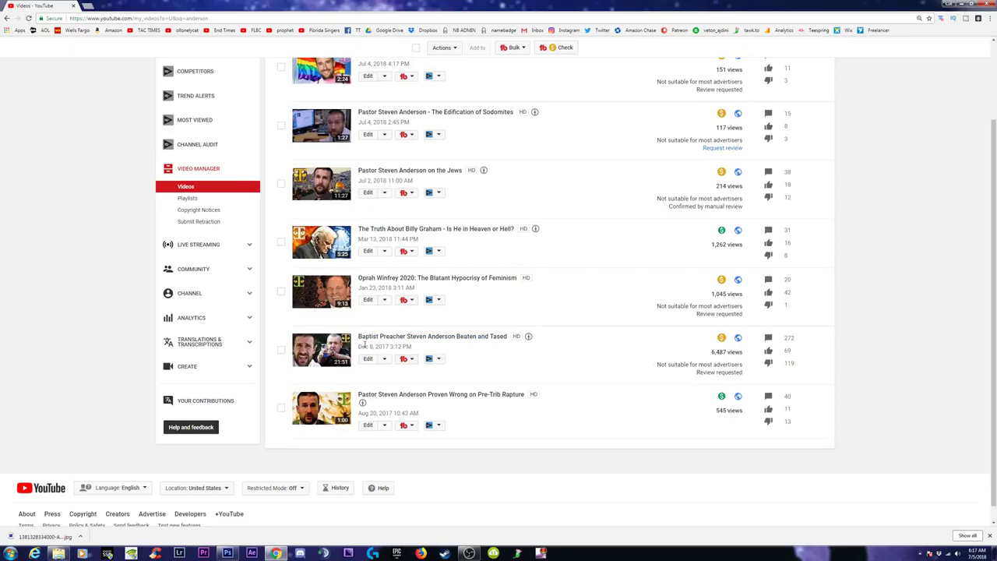
pyautogui.scroll(2, 330, 366)
pyautogui.click(968, 48)
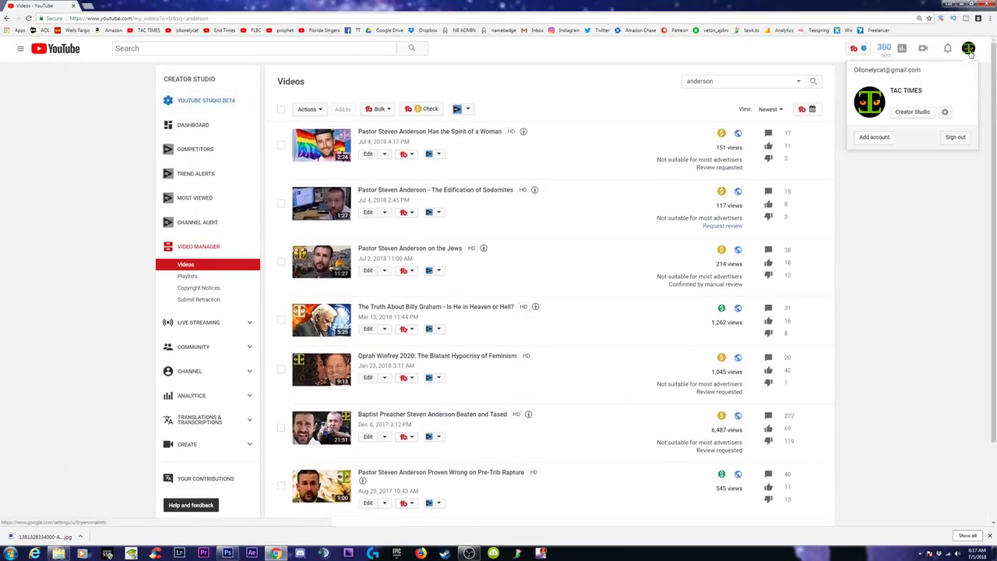
pyautogui.click(74, 122)
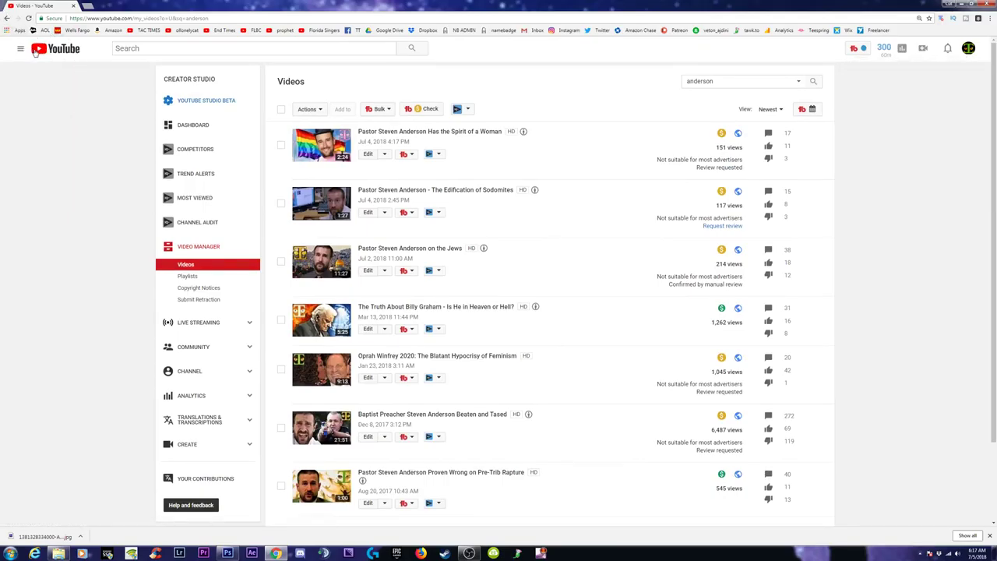
pyautogui.click(22, 52)
pyautogui.click(21, 48)
pyautogui.click(41, 89)
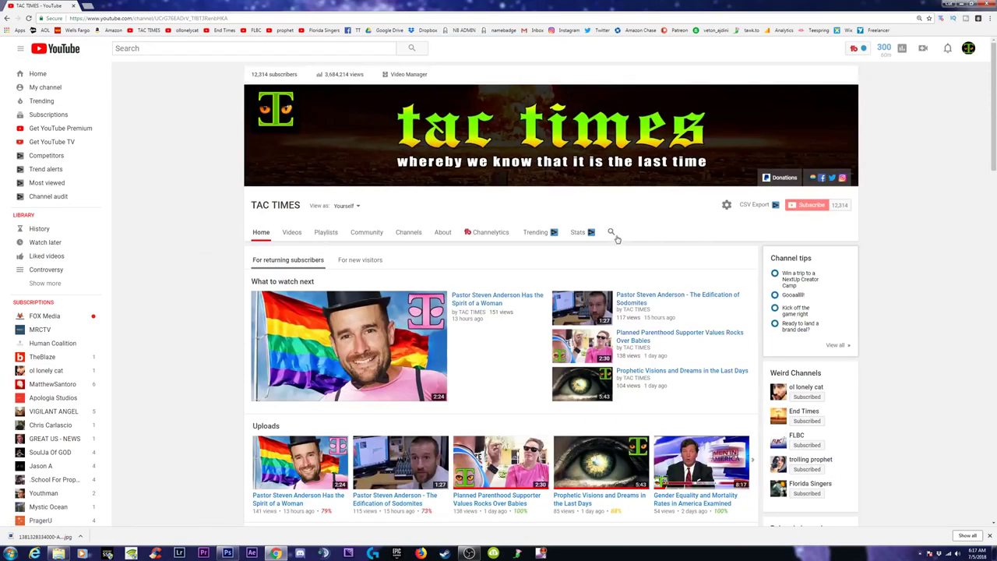
# Search the TAC TIMES channel for 'anderson', then bring OBS Studio forward
pyautogui.click(612, 233)
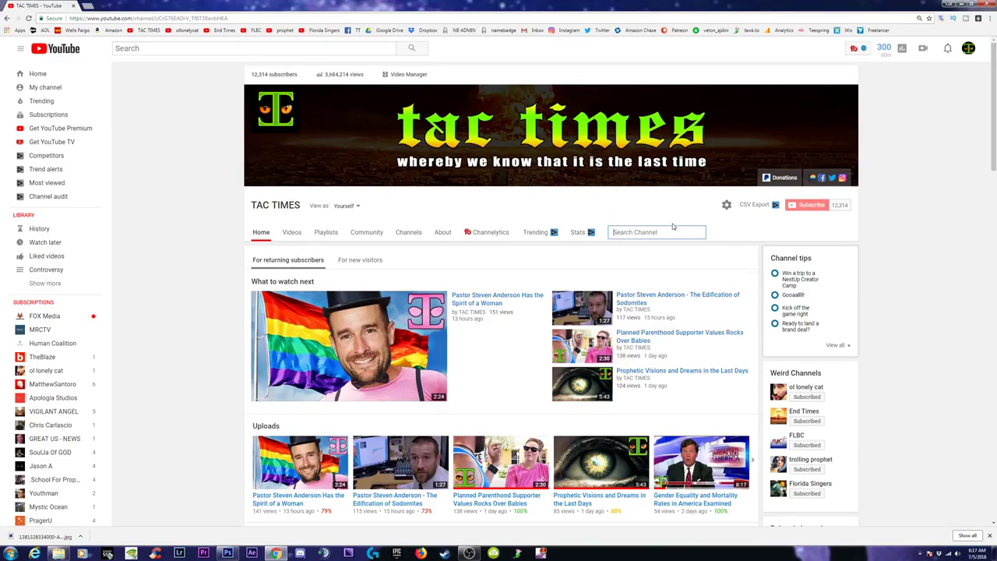
pyautogui.write('anderson')
pyautogui.press('Return')
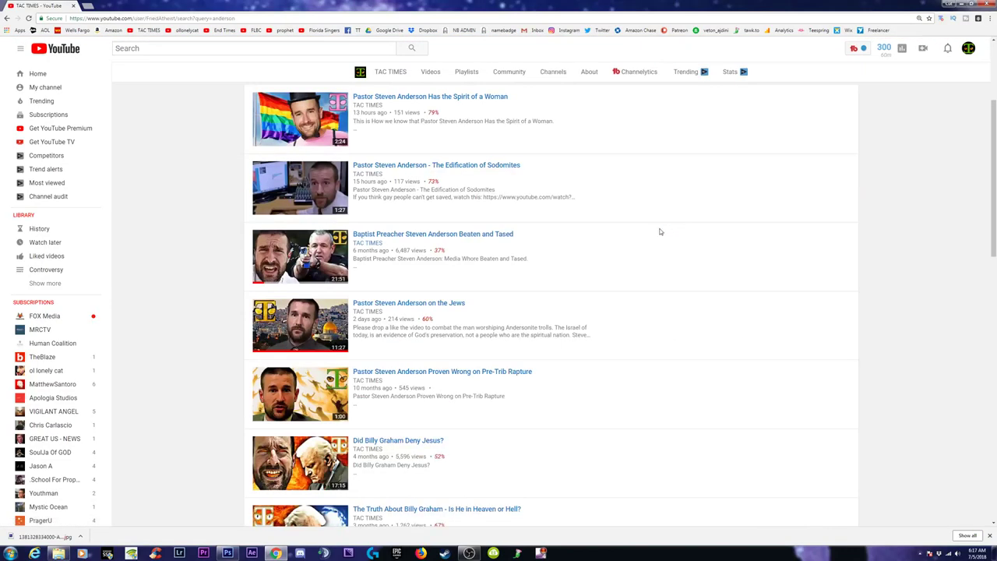
pyautogui.scroll(1, 736, 320)
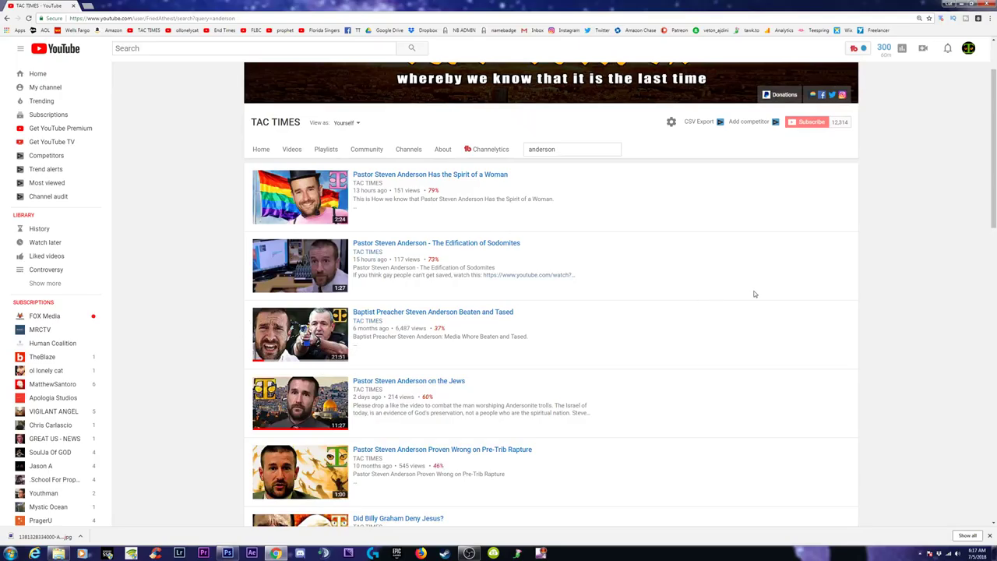
pyautogui.scroll(1, 756, 295)
pyautogui.scroll(-1, 761, 294)
pyautogui.scroll(1, 761, 295)
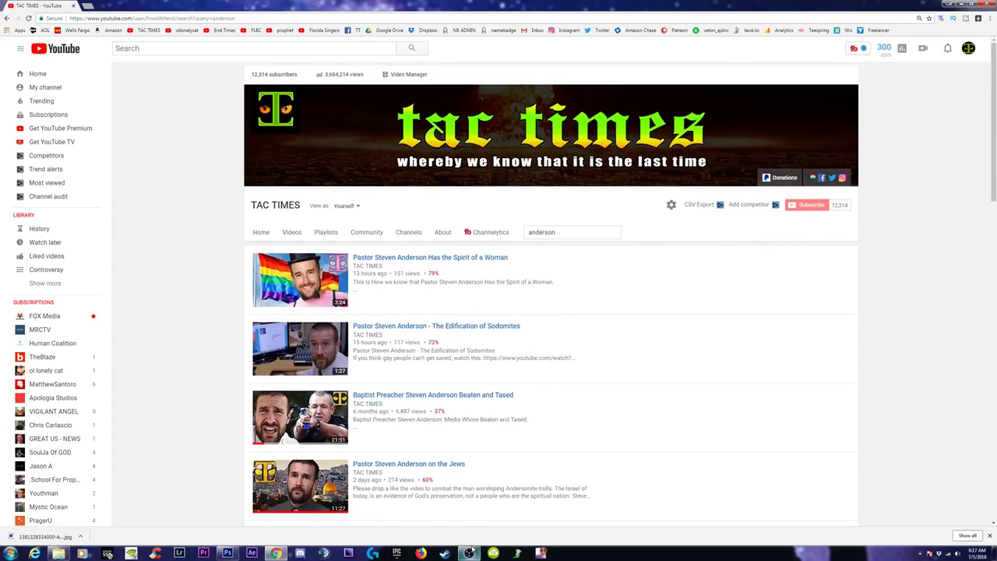
pyautogui.click(469, 554)
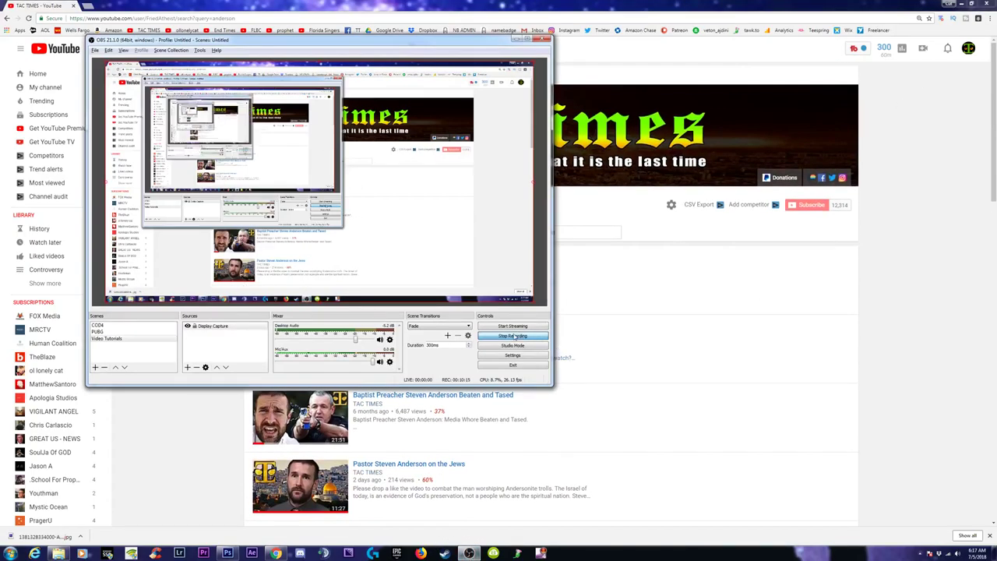